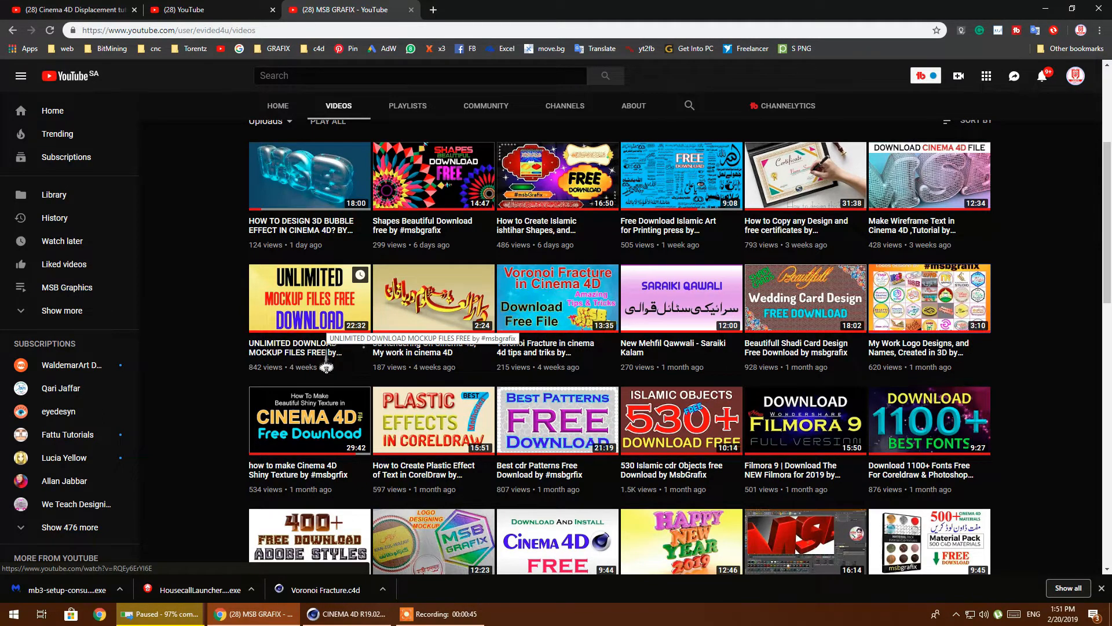
# View the channel watch-hours and subscribers figures in the ki image on the SSD (D:) drive, and close the image
pyautogui.scroll(-3, 334, 330)
pyautogui.click(1046, 8)
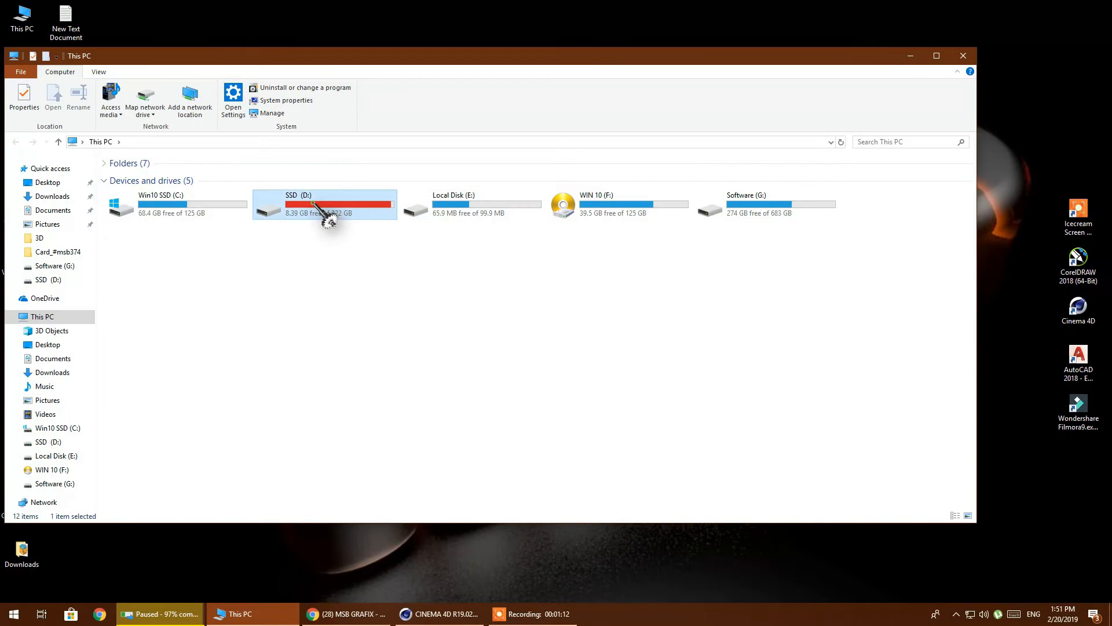
pyautogui.doubleClick(327, 283)
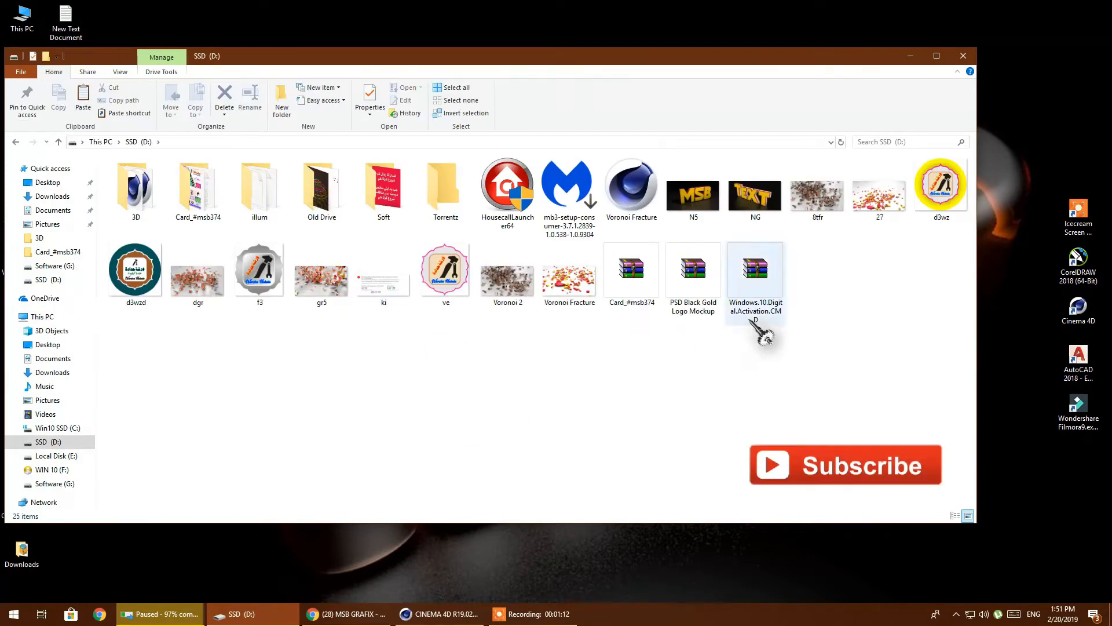
pyautogui.doubleClick(405, 302)
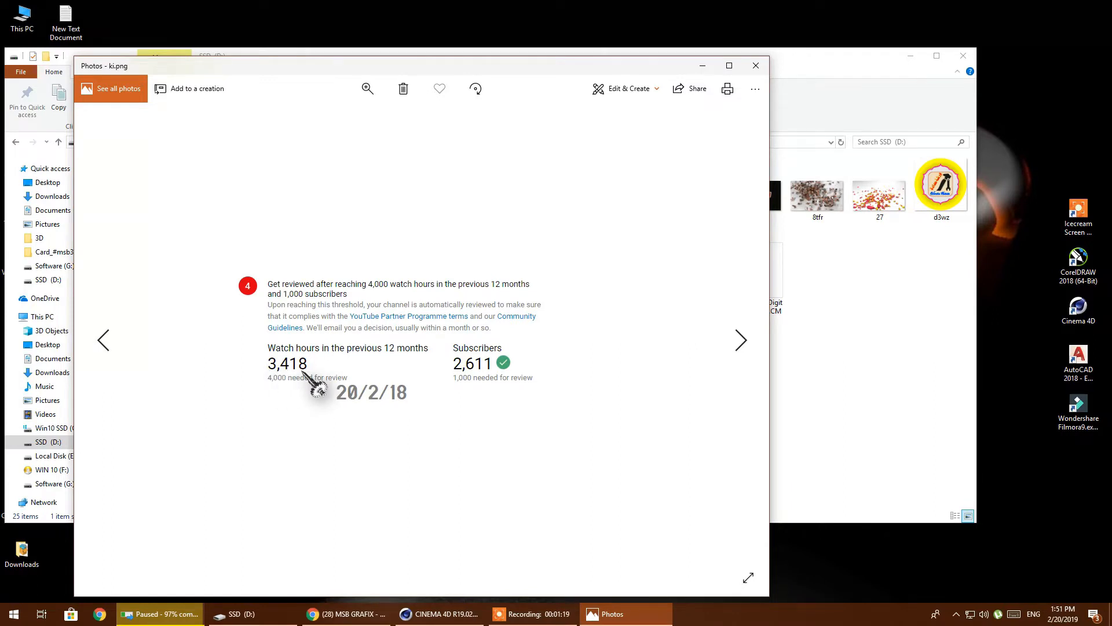
pyautogui.click(755, 88)
pyautogui.click(756, 65)
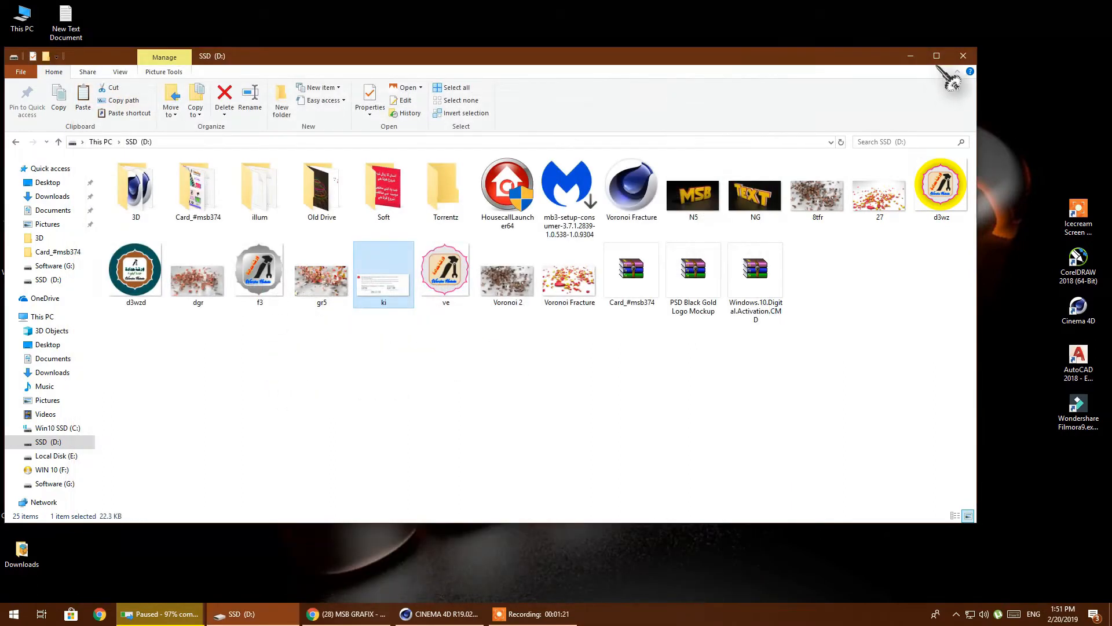
pyautogui.click(911, 56)
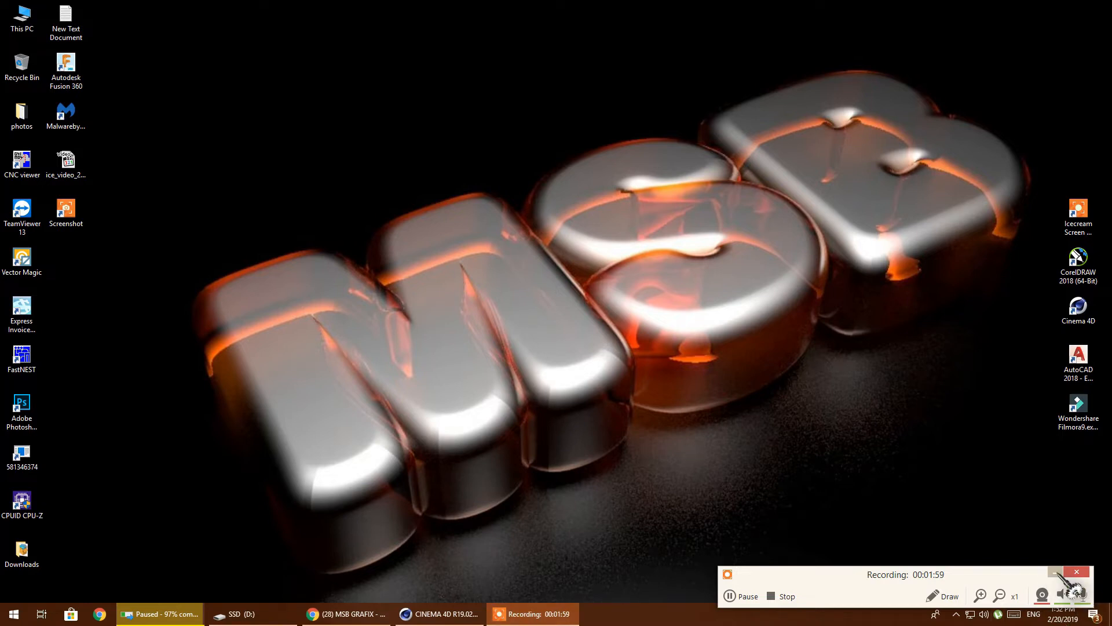
pyautogui.click(516, 615)
pyautogui.click(458, 613)
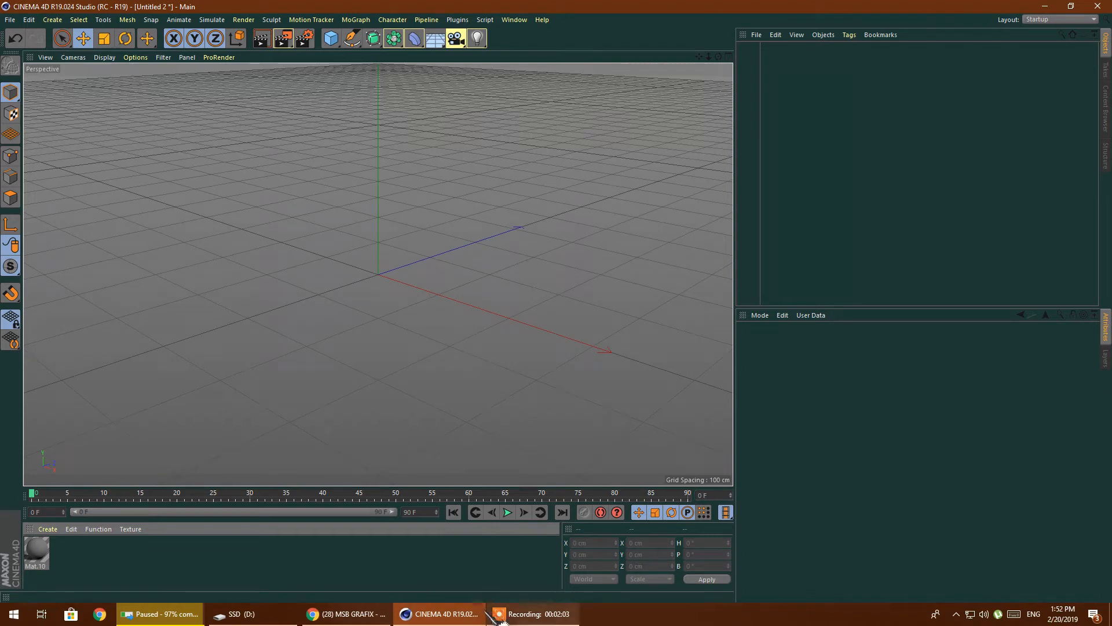
pyautogui.moveTo(326, 623)
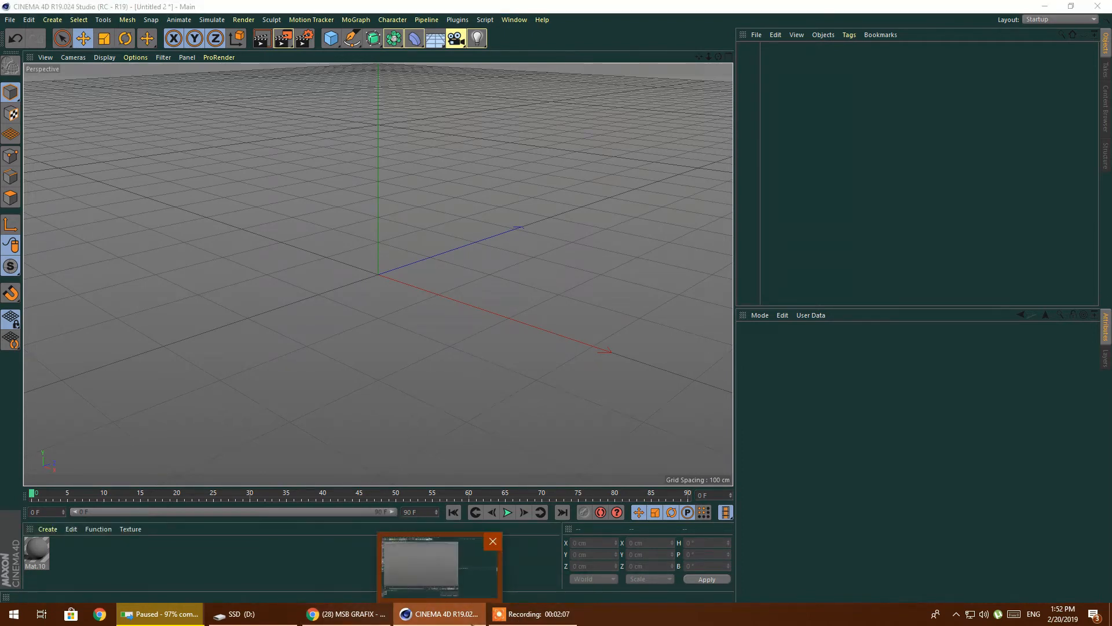
pyautogui.click(441, 614)
pyautogui.click(510, 614)
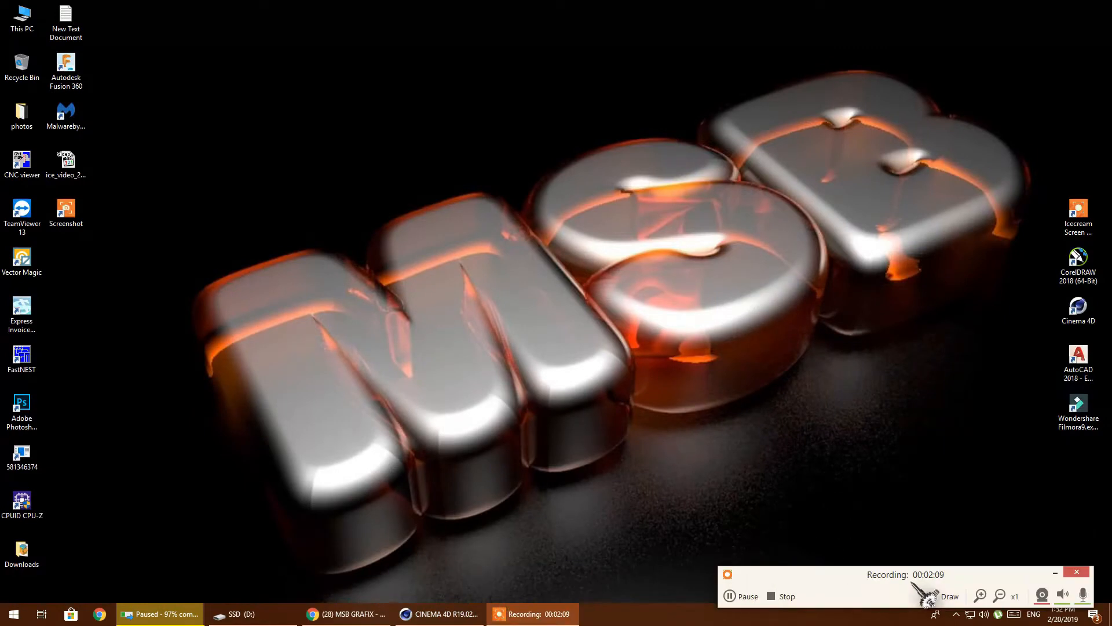
pyautogui.moveTo(941, 586); pyautogui.dragTo(658, 230)
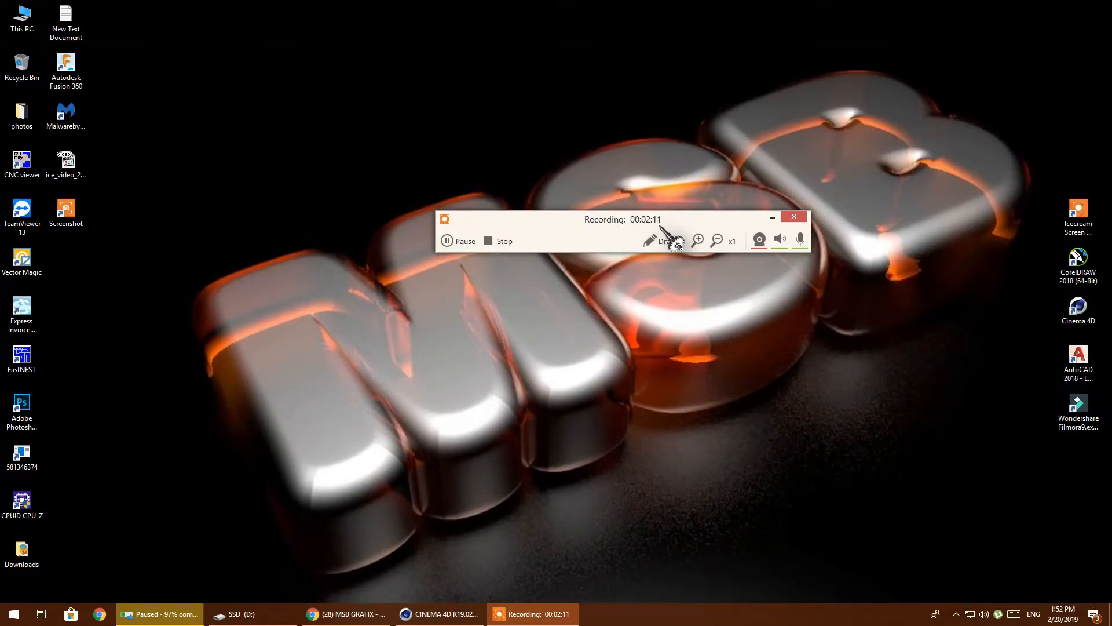
pyautogui.click(1082, 227)
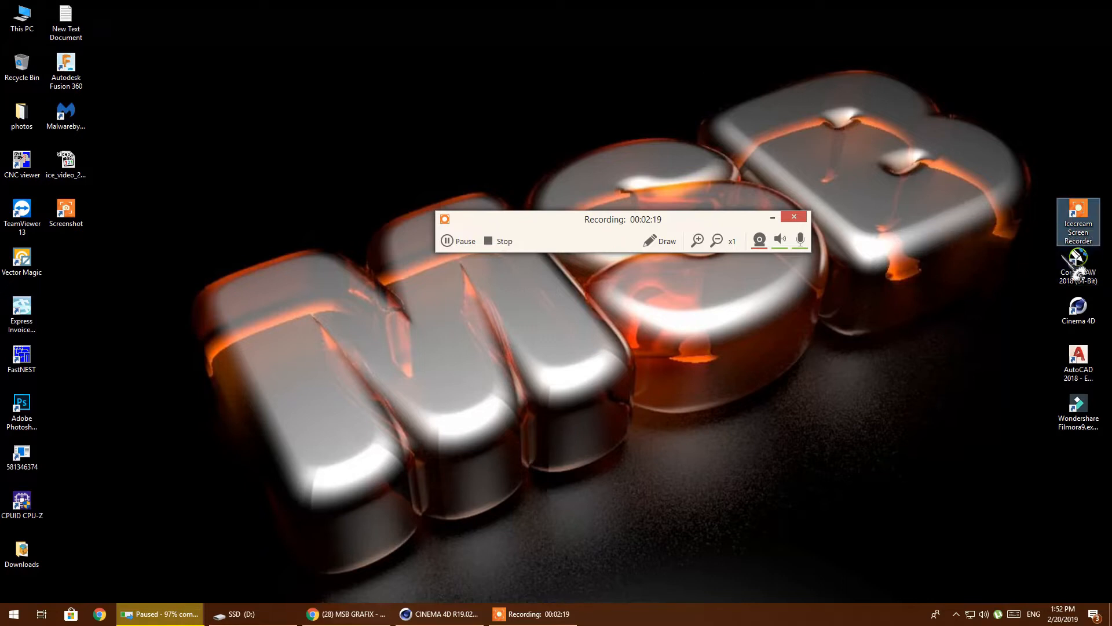
pyautogui.moveTo(732, 224); pyautogui.dragTo(1019, 570)
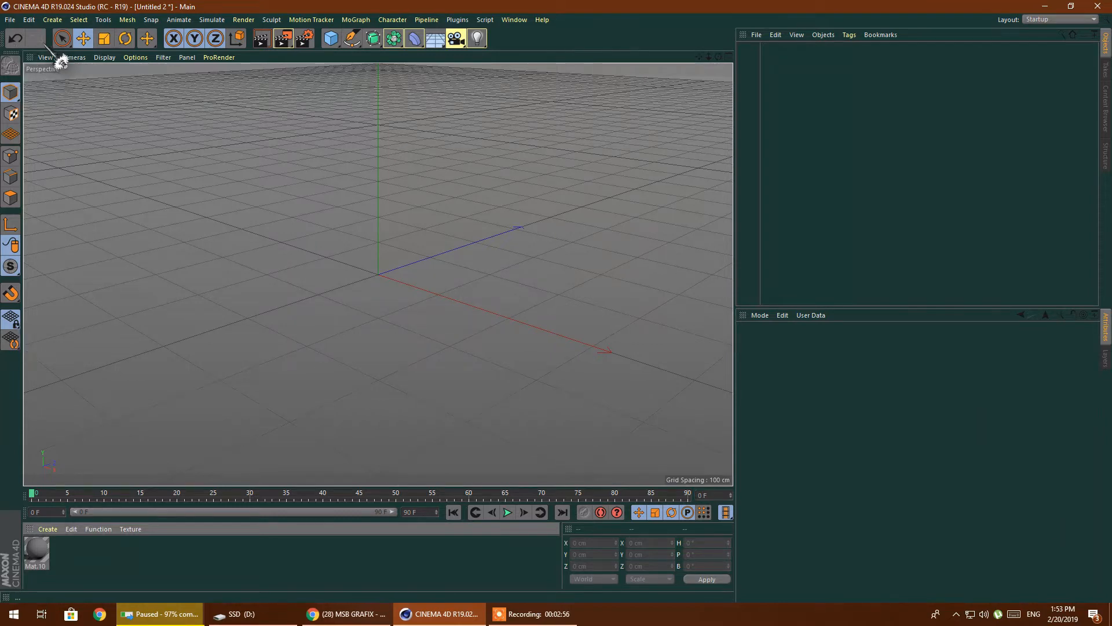
# Open Cinema 4D's preferences and display the Interface Colors under Scheme Colors
pyautogui.click(29, 19)
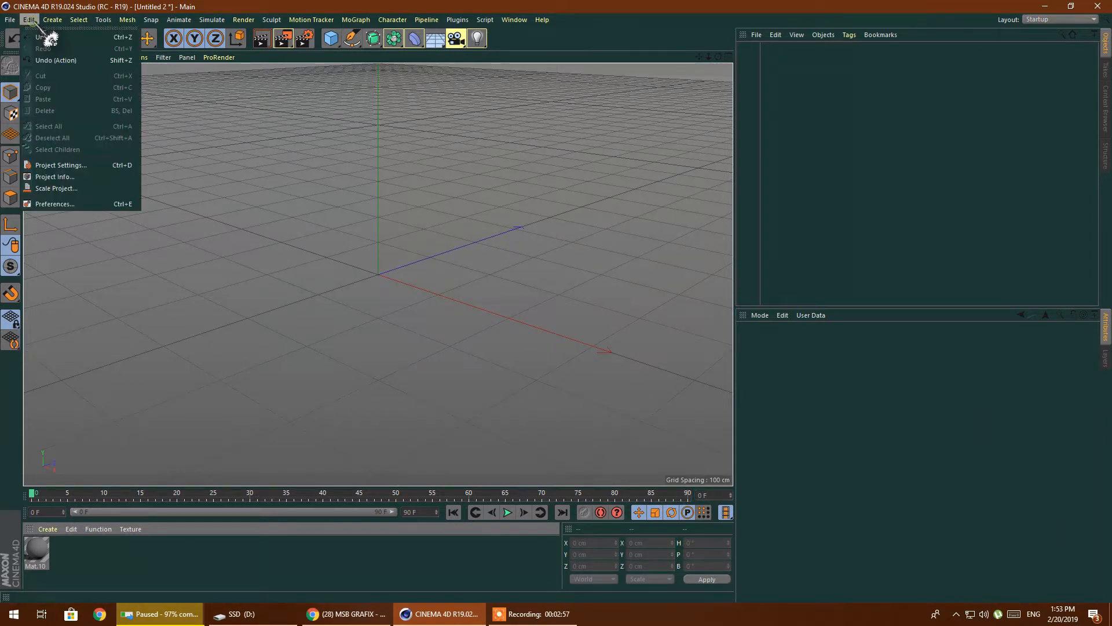
pyautogui.click(56, 209)
pyautogui.moveTo(266, 75); pyautogui.dragTo(495, 113)
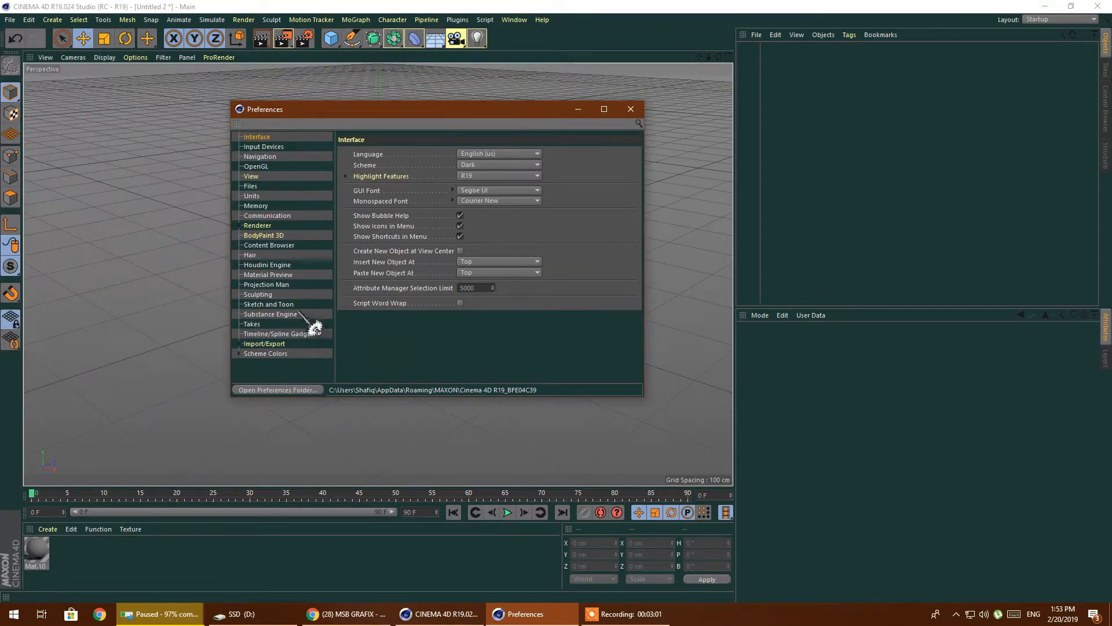
pyautogui.click(264, 353)
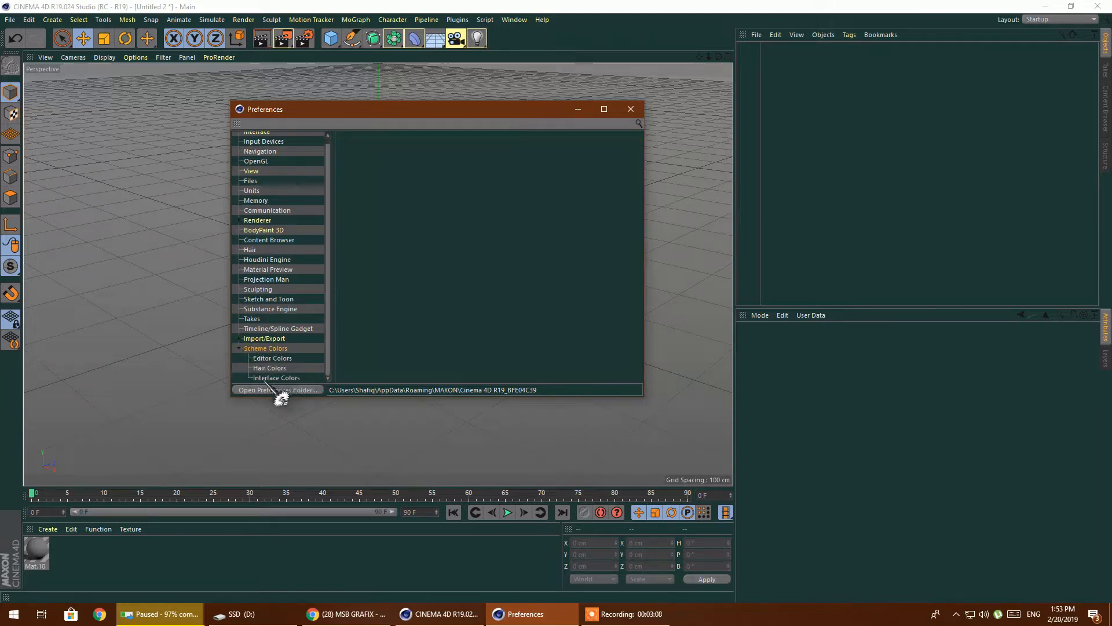
pyautogui.click(284, 380)
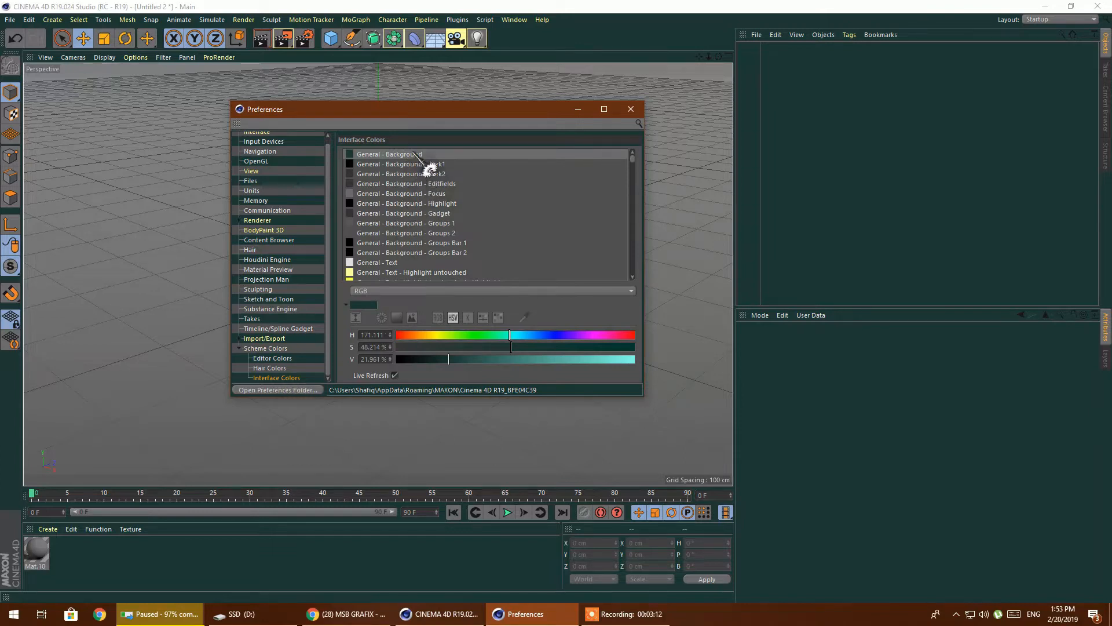
# Set the General - Background interface color to a bright purple with hue 283°, saturation 100% and value 100%
pyautogui.moveTo(510, 335)
pyautogui.mouseDown()
pyautogui.moveTo(444, 342)
pyautogui.moveTo(403, 362)
pyautogui.moveTo(484, 373)
pyautogui.moveTo(581, 364)
pyautogui.mouseUp()
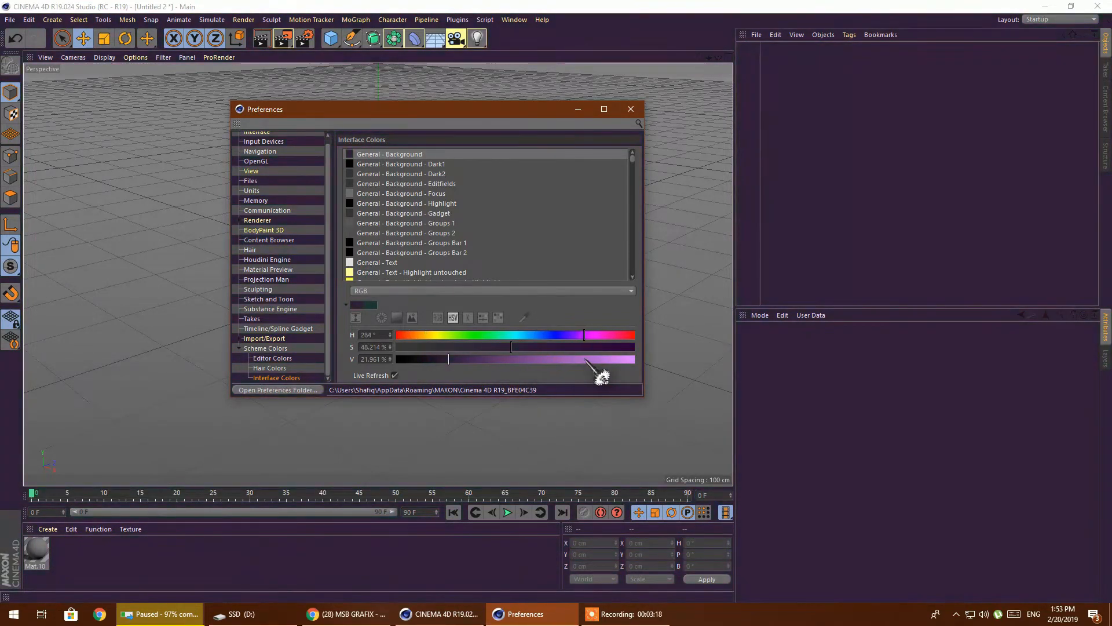
pyautogui.moveTo(511, 351); pyautogui.dragTo(637, 351)
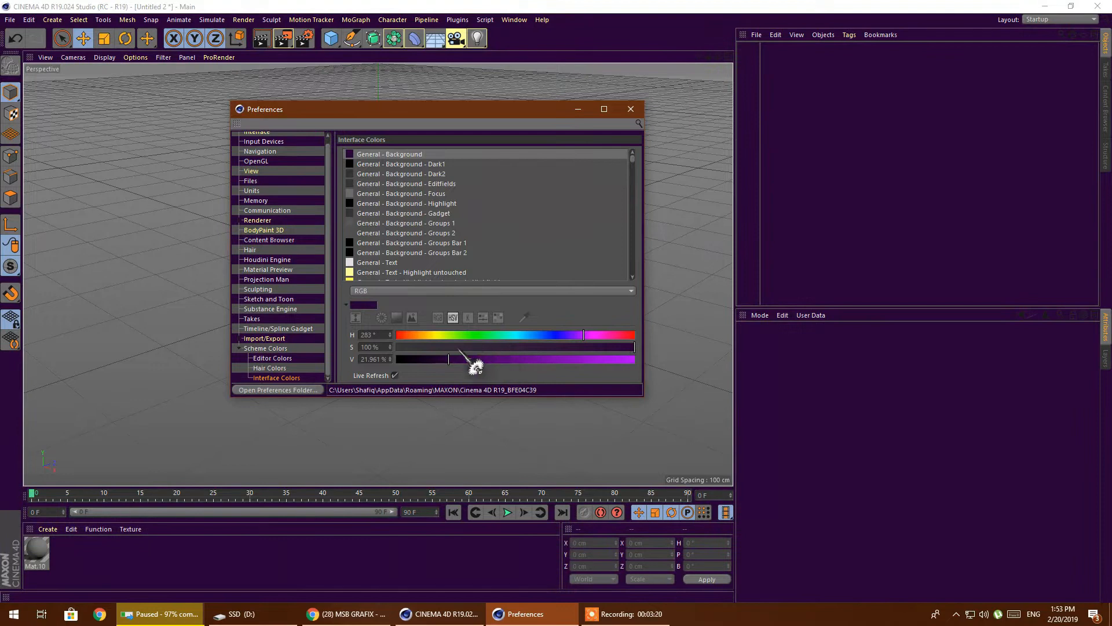
pyautogui.moveTo(449, 362); pyautogui.dragTo(648, 385)
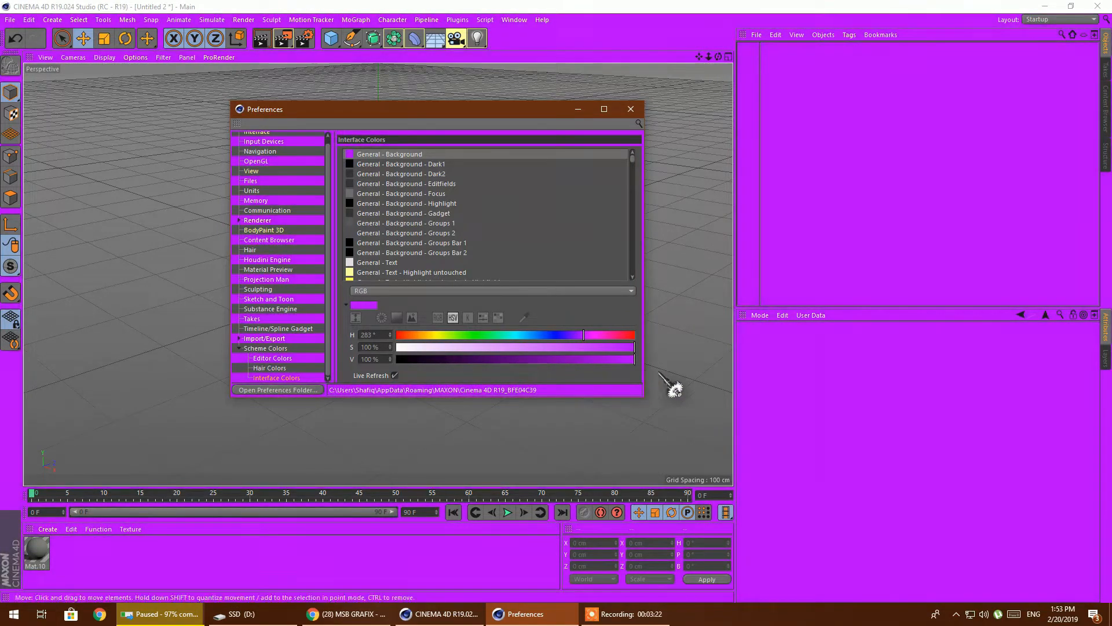
# Try an orange hue of 44° and a teal green of 155° for the General - Background color, and settle on 134°
pyautogui.click(426, 335)
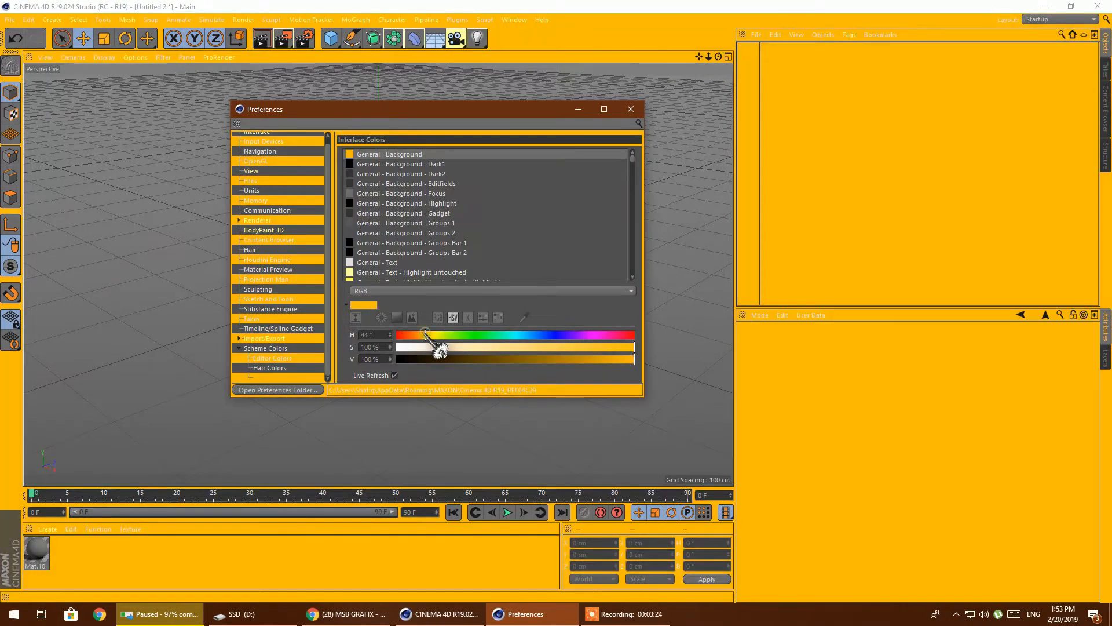
pyautogui.moveTo(405, 337)
pyautogui.mouseDown()
pyautogui.moveTo(482, 344)
pyautogui.moveTo(443, 347)
pyautogui.moveTo(431, 340)
pyautogui.moveTo(472, 338)
pyautogui.moveTo(429, 336)
pyautogui.moveTo(429, 359)
pyautogui.moveTo(398, 350)
pyautogui.moveTo(519, 369)
pyautogui.moveTo(524, 350)
pyautogui.moveTo(499, 354)
pyautogui.mouseUp()
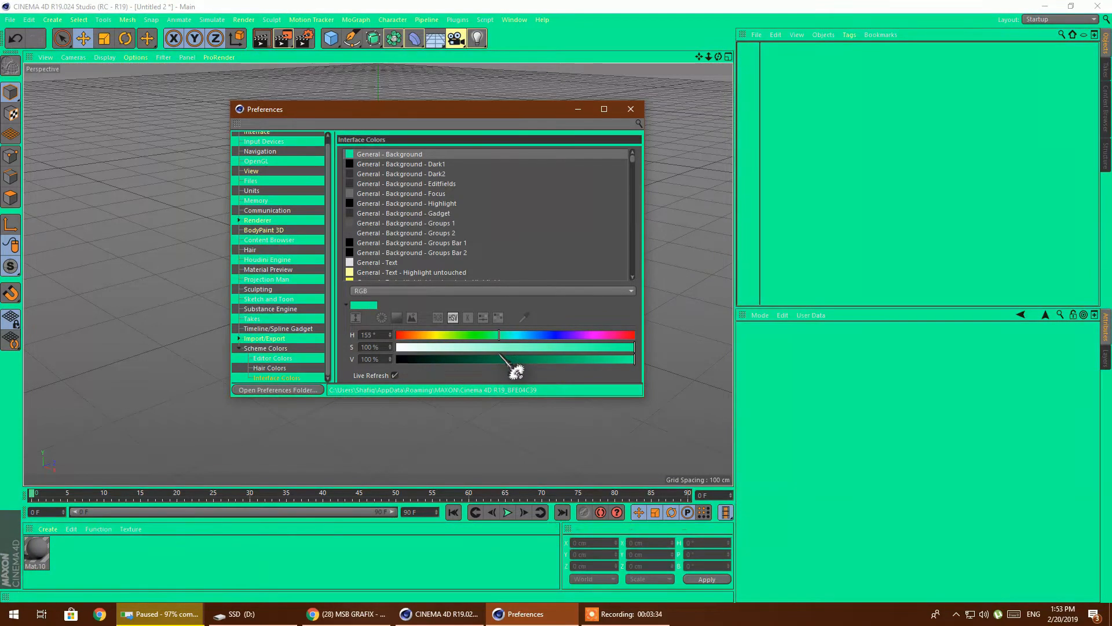
pyautogui.moveTo(482, 353)
pyautogui.mouseDown()
pyautogui.moveTo(527, 348)
pyautogui.moveTo(482, 343)
pyautogui.mouseUp()
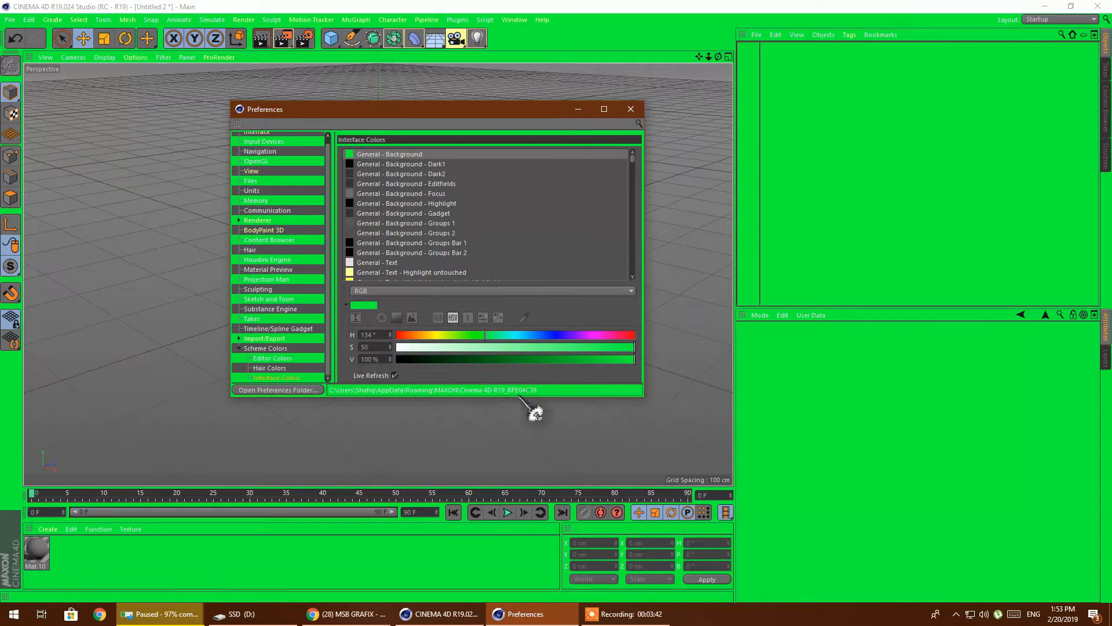
# Darken the General - Background color to saturation 50% and value 20%, and shift its hue to 285°
pyautogui.press('Tab')
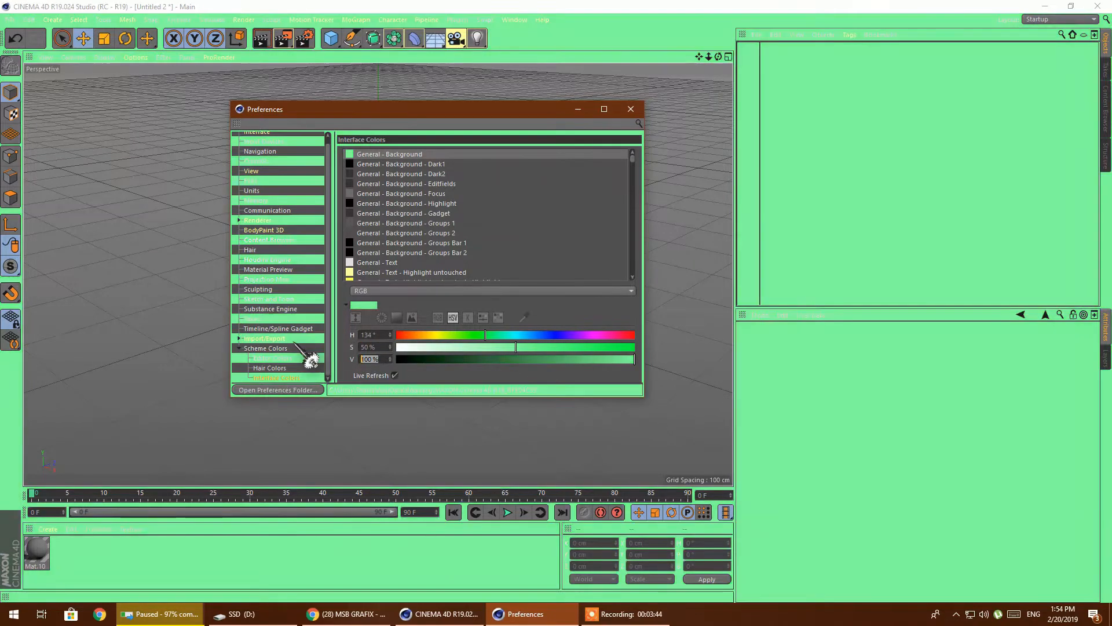
pyautogui.write('20')
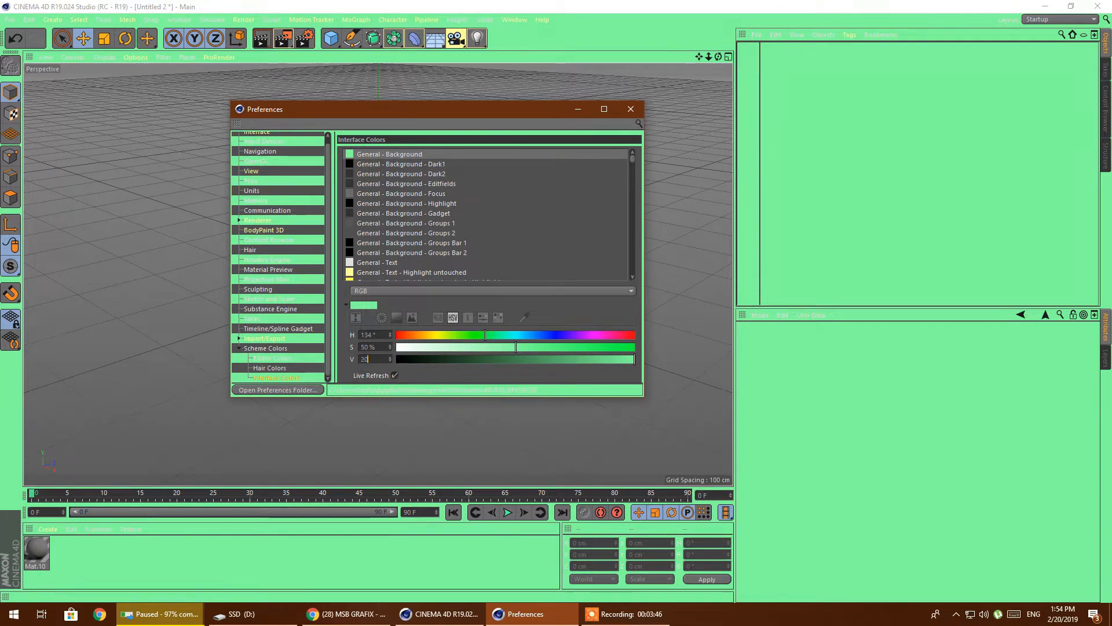
pyautogui.press('Tab')
pyautogui.click(525, 318)
pyautogui.moveTo(535, 335)
pyautogui.mouseDown()
pyautogui.moveTo(429, 334)
pyautogui.moveTo(597, 335)
pyautogui.moveTo(582, 335)
pyautogui.mouseUp()
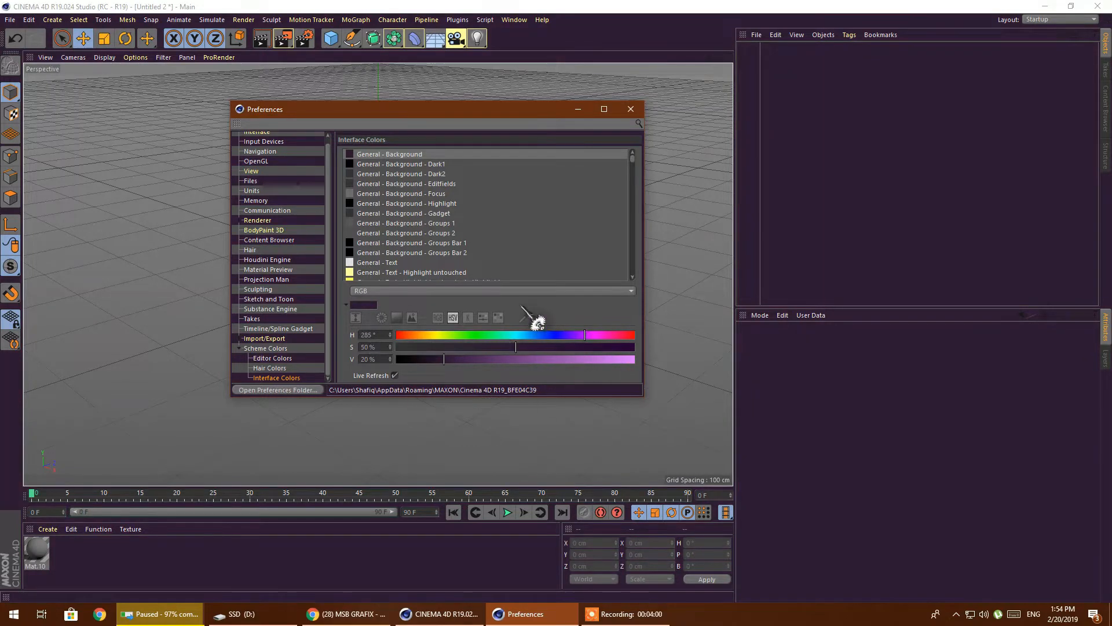
# Restore the maximized Cinema 4D window to a smaller size and move it and the Preferences window aside to uncover the desktop
pyautogui.click(1071, 6)
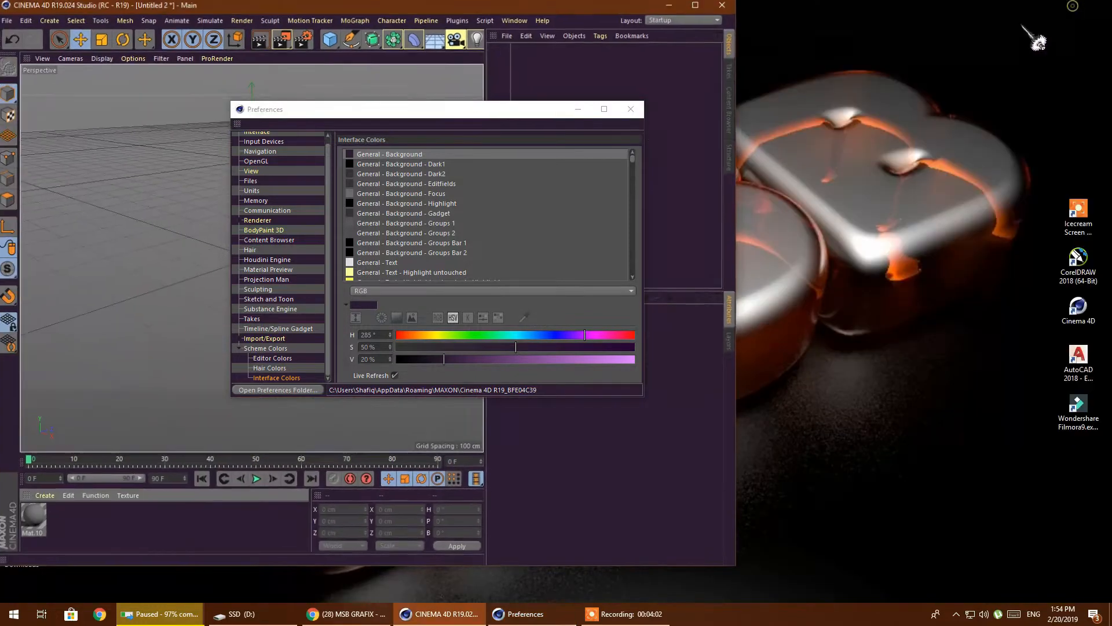
pyautogui.moveTo(553, 13); pyautogui.dragTo(930, 30)
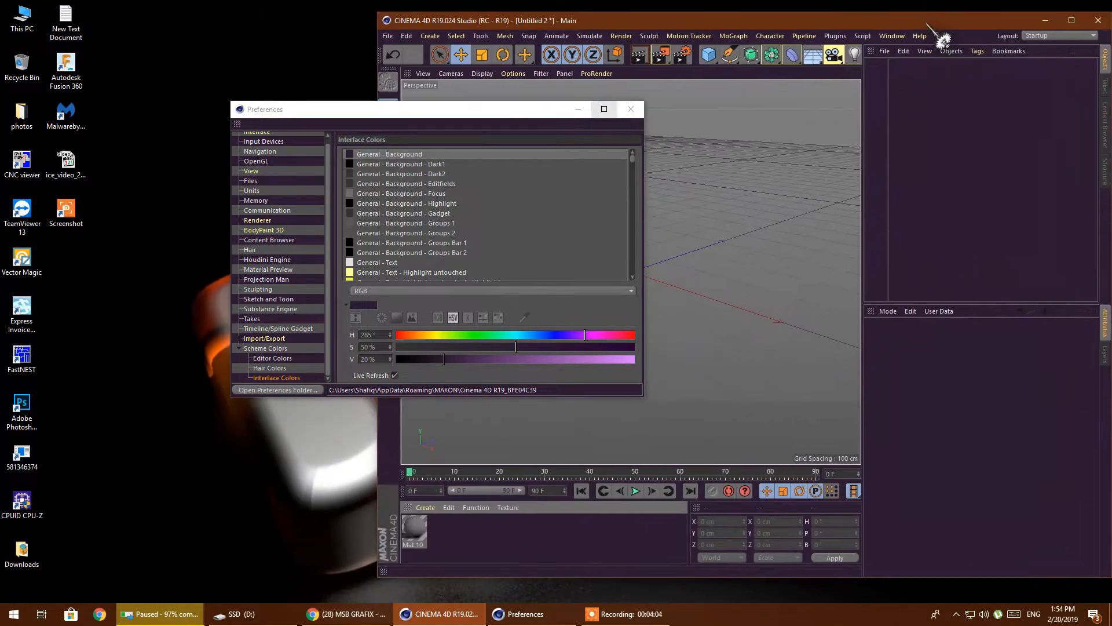
pyautogui.moveTo(478, 120); pyautogui.dragTo(815, 128)
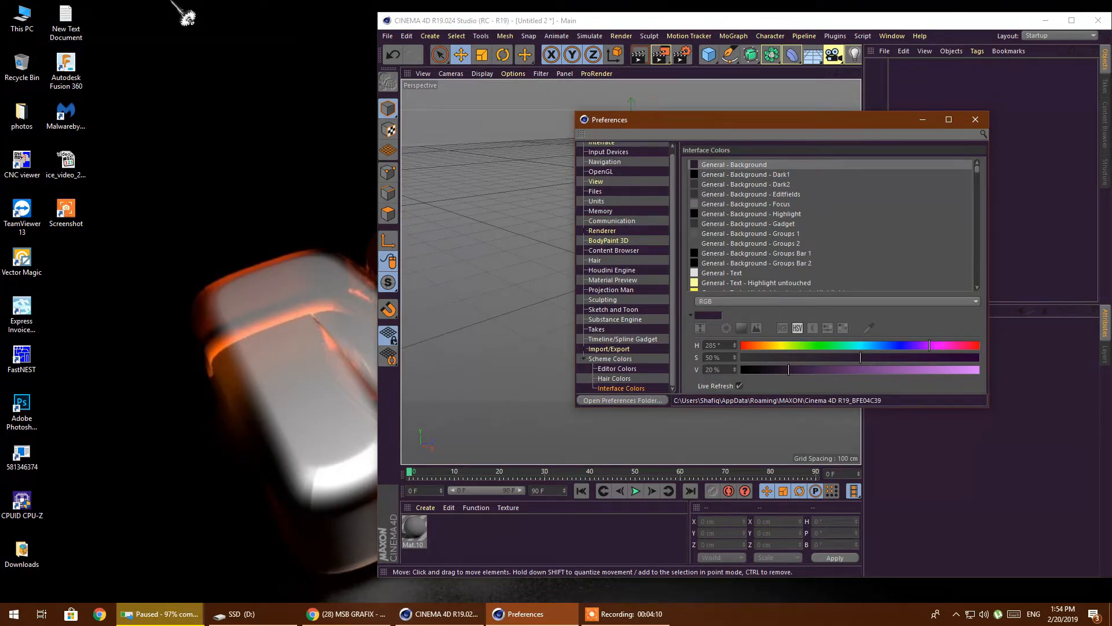
# Switch to the browser and browse the MSB GRAFIX channel's older videos for colorful thumbnails
pyautogui.click(375, 614)
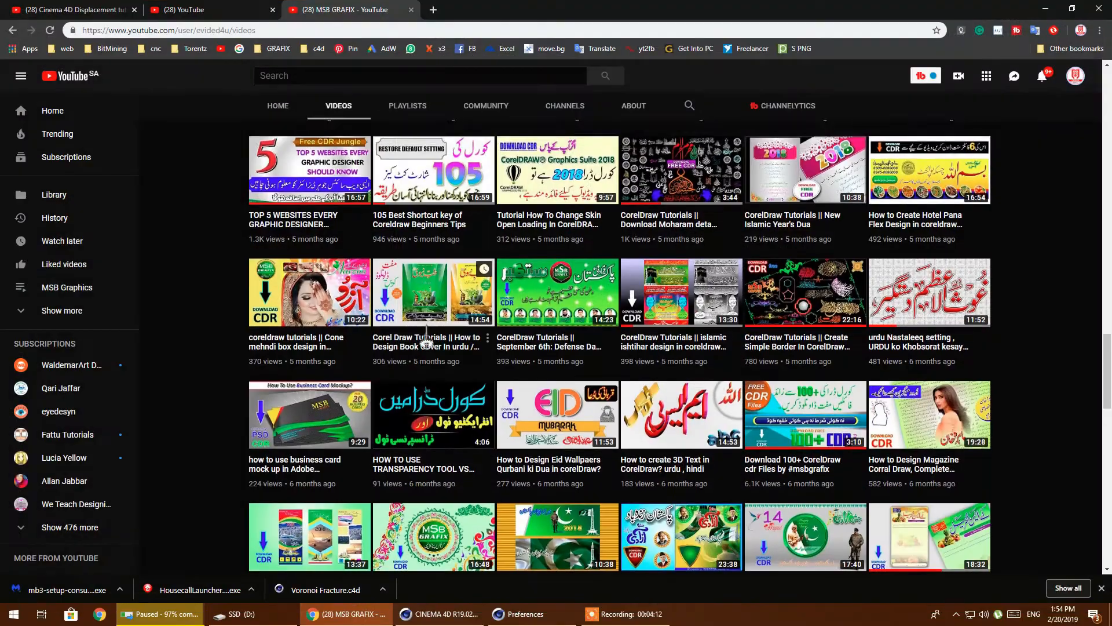
pyautogui.scroll(-5, 578, 313)
pyautogui.scroll(-1, 578, 312)
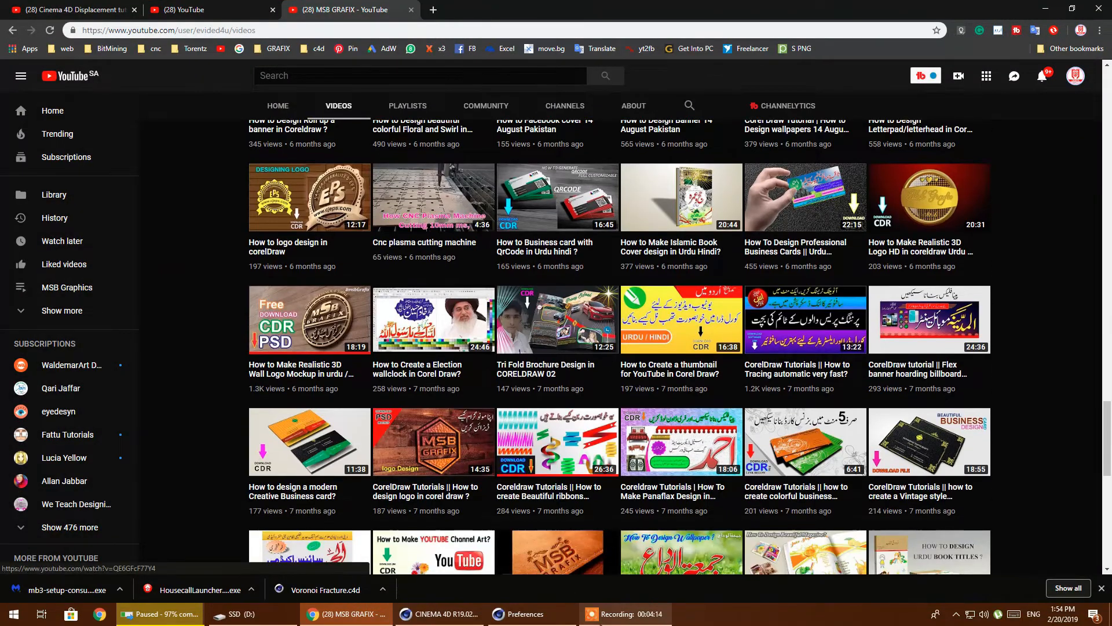
# Bring Cinema 4D and its Preferences in front of the browser and move the main window clear of the video thumbnails
pyautogui.click(439, 614)
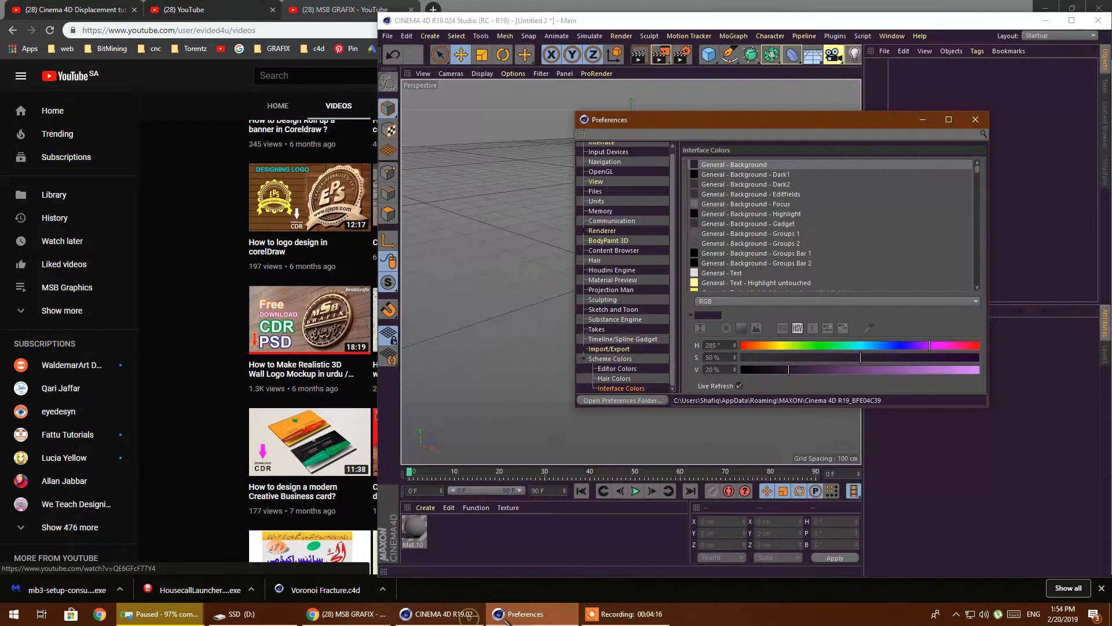
pyautogui.click(644, 430)
pyautogui.click(521, 614)
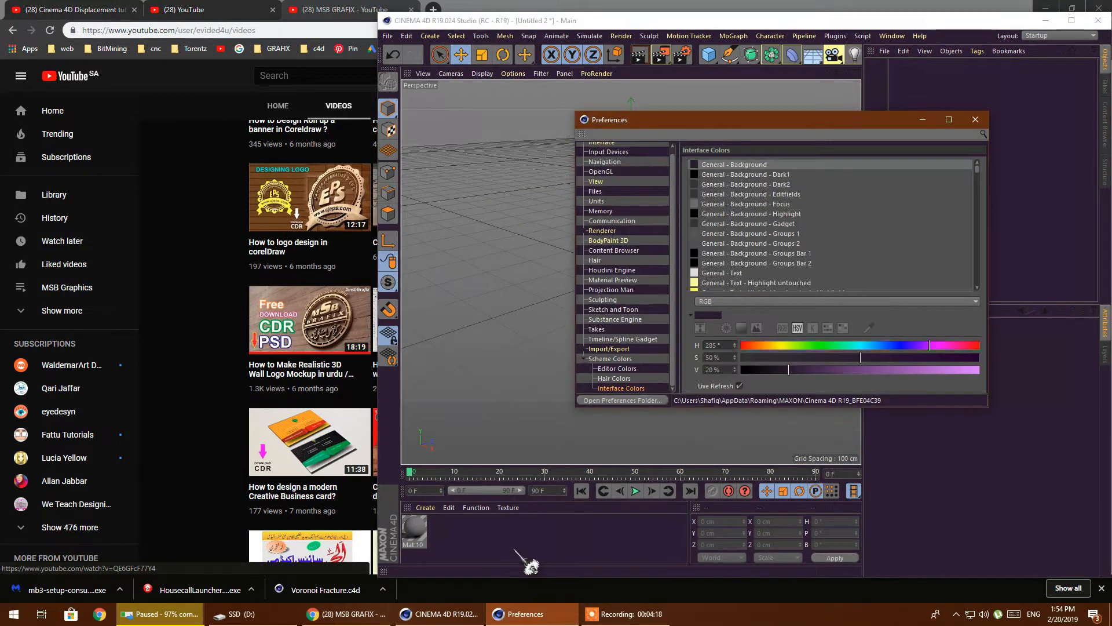
pyautogui.moveTo(566, 22); pyautogui.dragTo(755, 45)
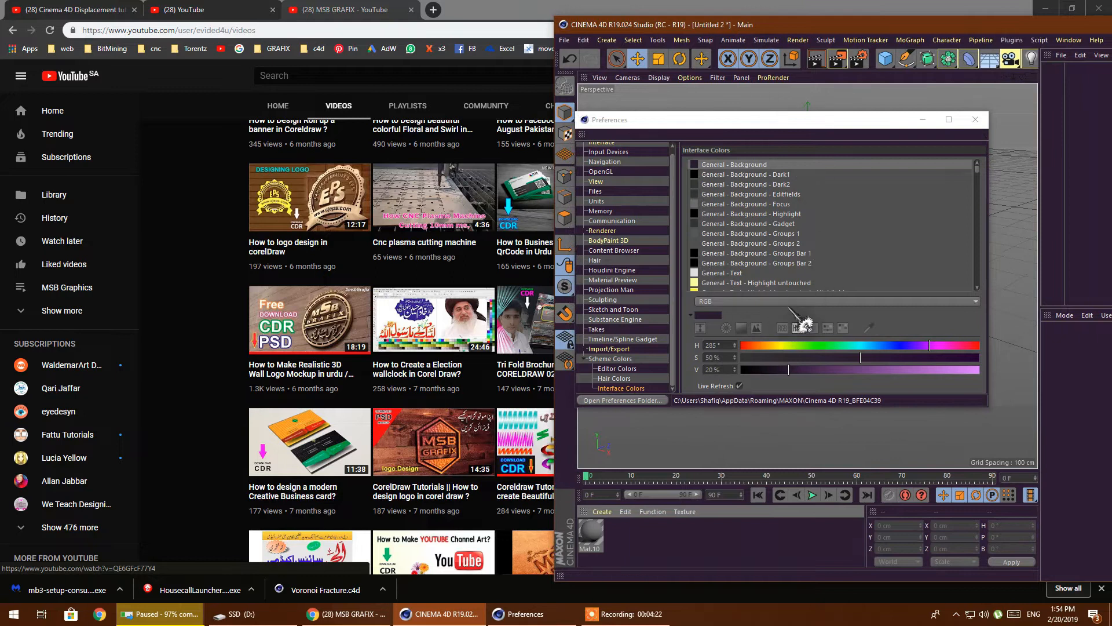
# Sample the General - Background color from the brown MSB Grafix logo thumbnail, and resample it from the gray Cnc plasma cutting machine thumbnail
pyautogui.click(869, 329)
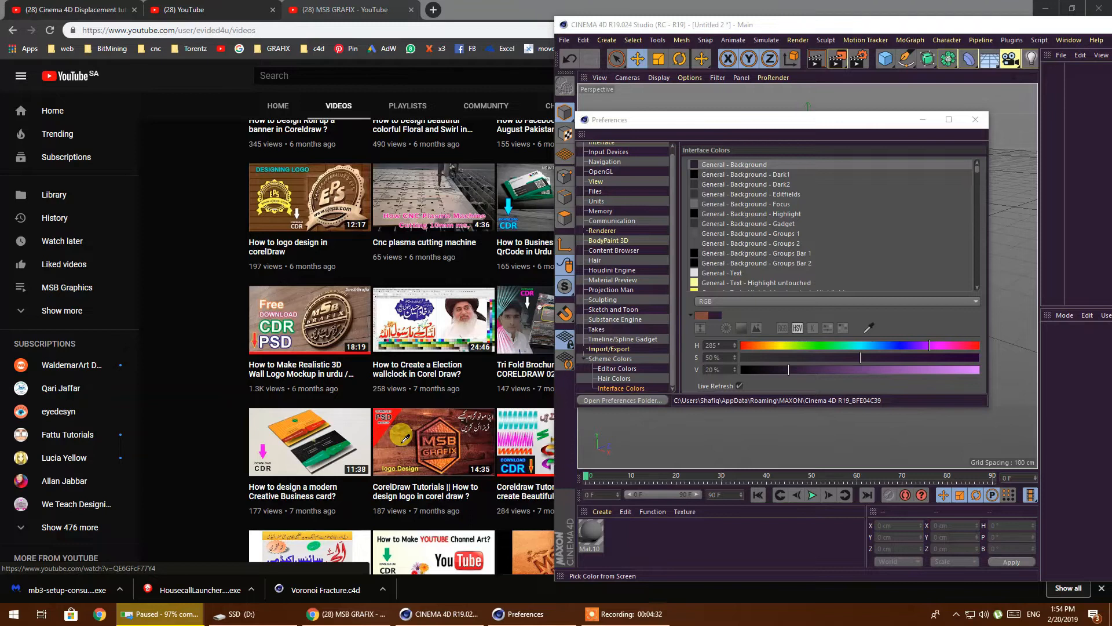
pyautogui.click(404, 440)
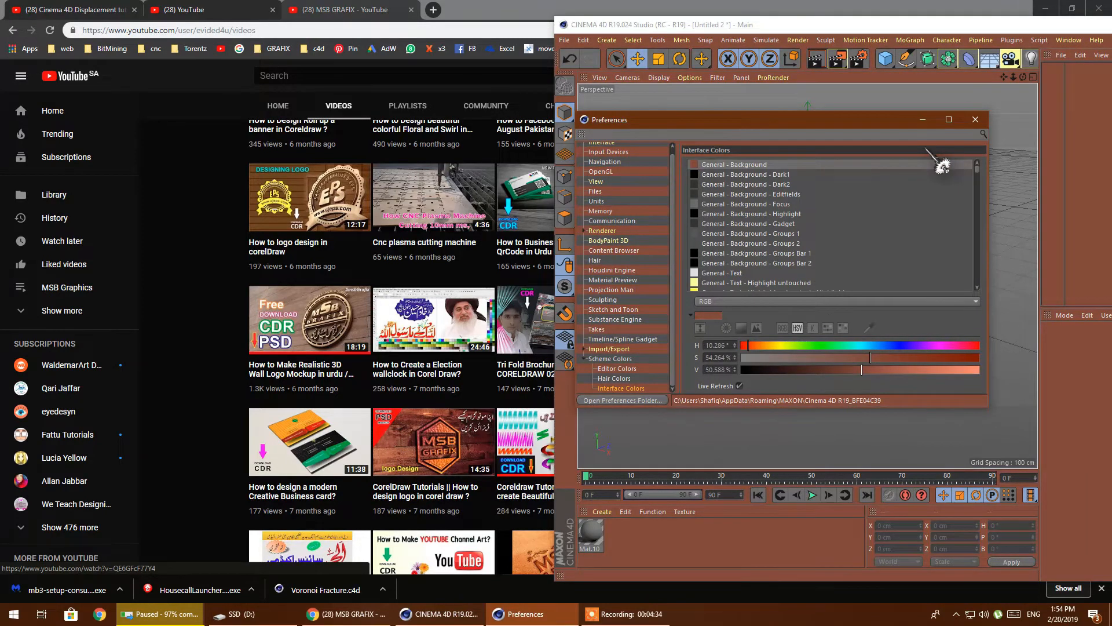
pyautogui.click(868, 328)
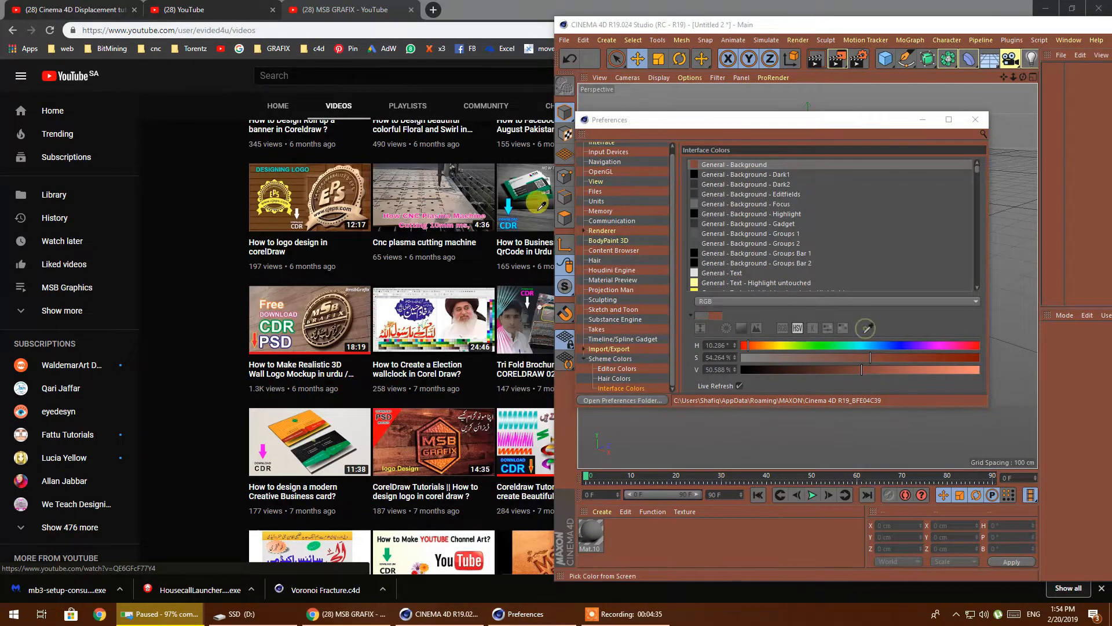
pyautogui.click(464, 203)
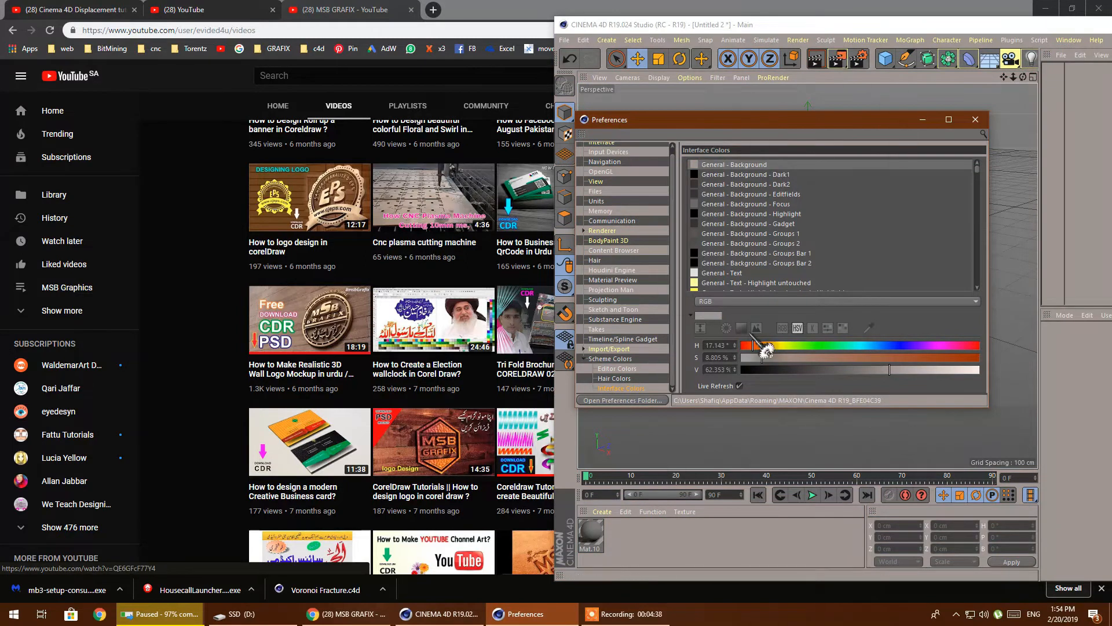
# Move Cinema 4D over the browser, minimize the browser, maximize Cinema 4D, and minimize the Preferences window
pyautogui.moveTo(985, 25); pyautogui.dragTo(648, 23)
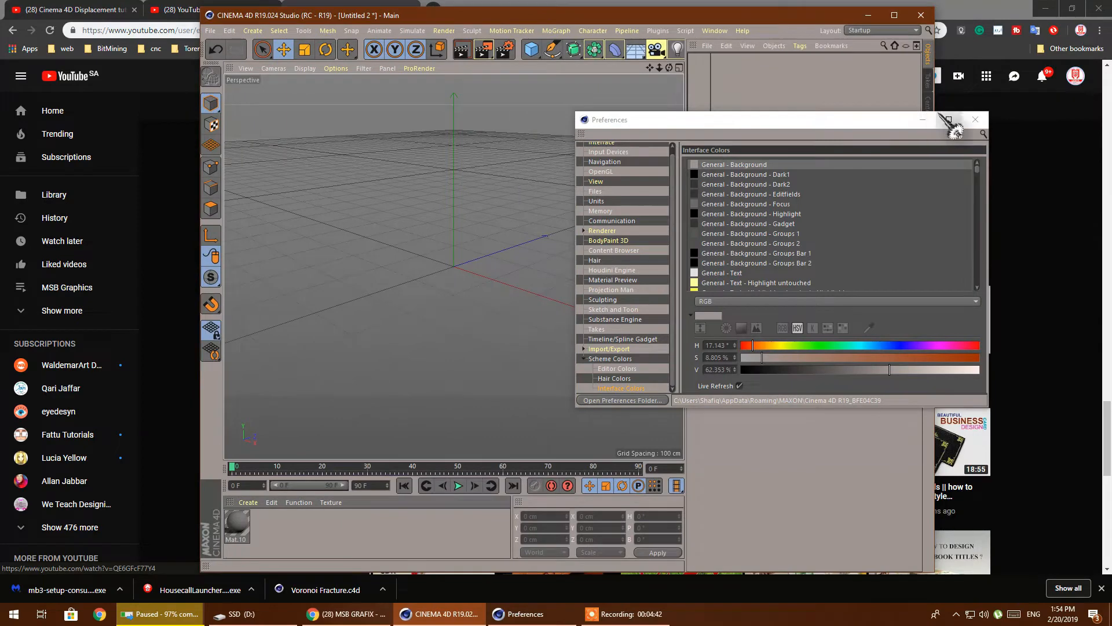
pyautogui.click(1046, 8)
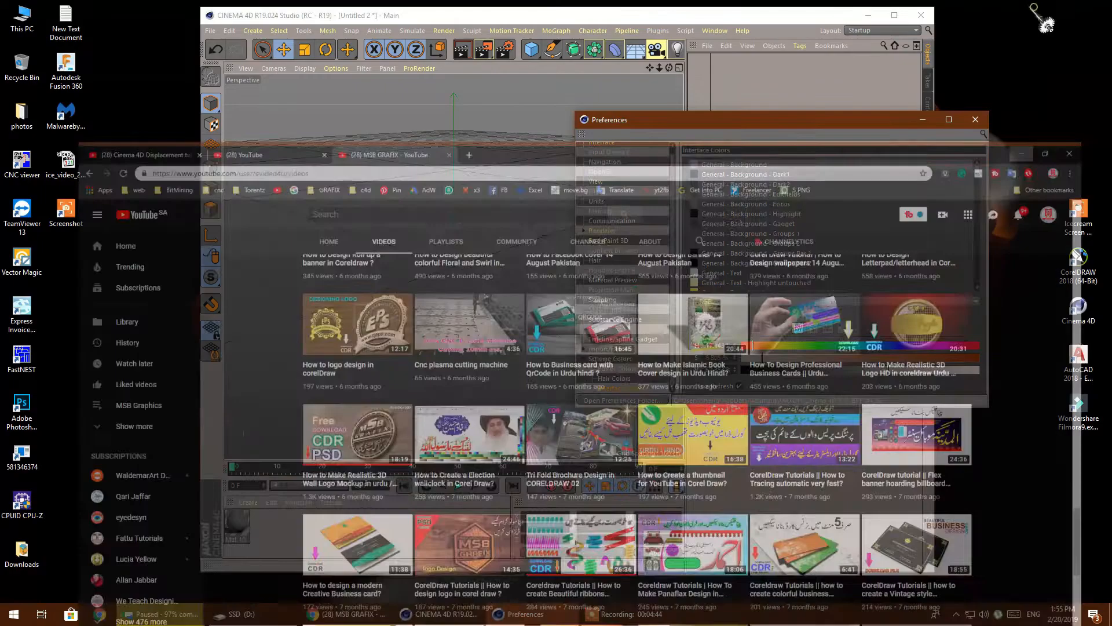
pyautogui.click(894, 16)
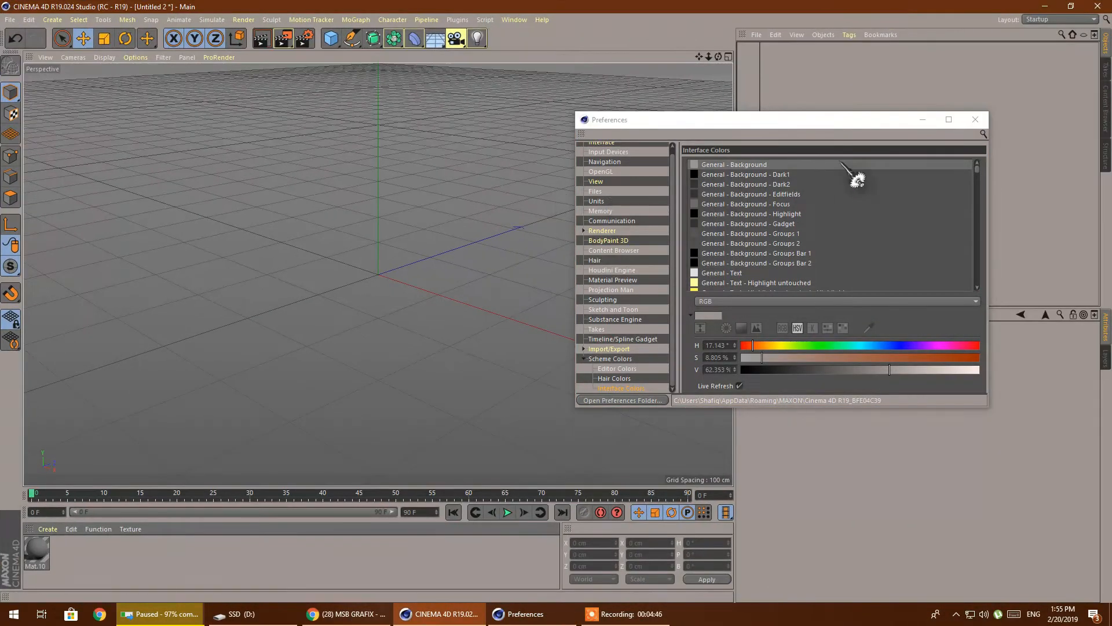
pyautogui.click(924, 120)
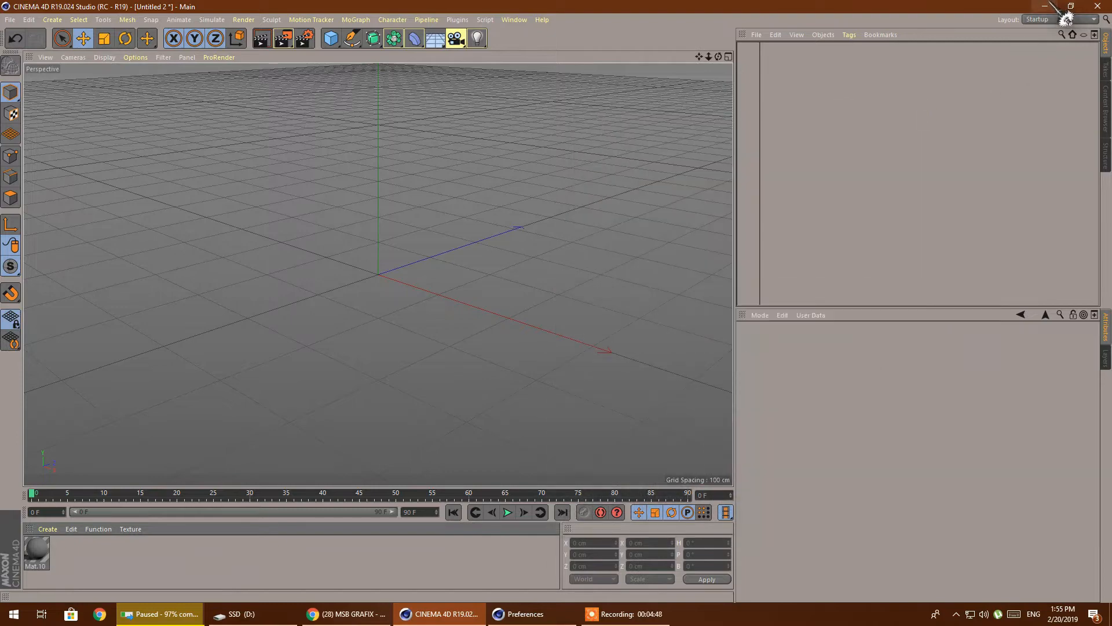
# Minimize Cinema 4D, launch CorelDRAW 2018 from the desktop, and open the file e3az.cdr
pyautogui.click(1046, 7)
pyautogui.rightClick(1074, 270)
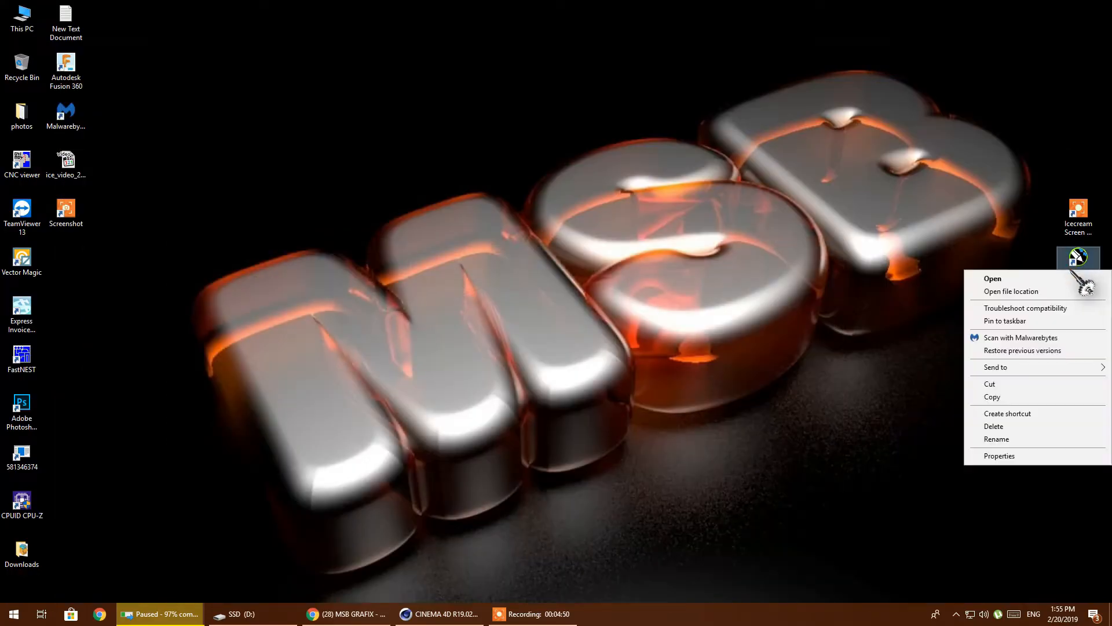
pyautogui.click(1068, 277)
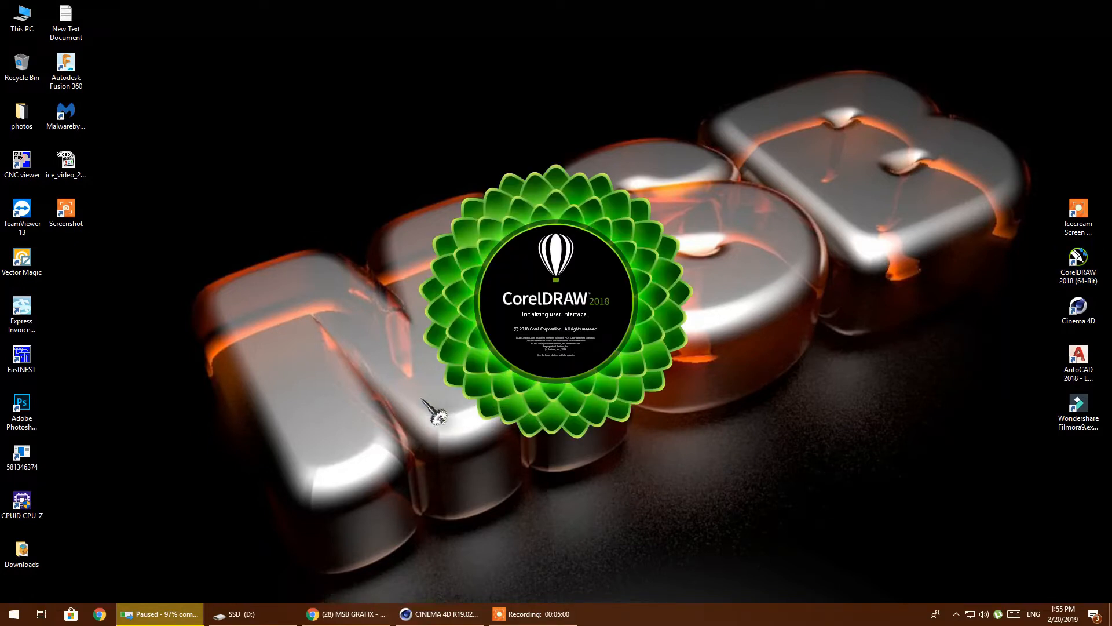
pyautogui.rightClick(300, 260)
pyautogui.click(333, 292)
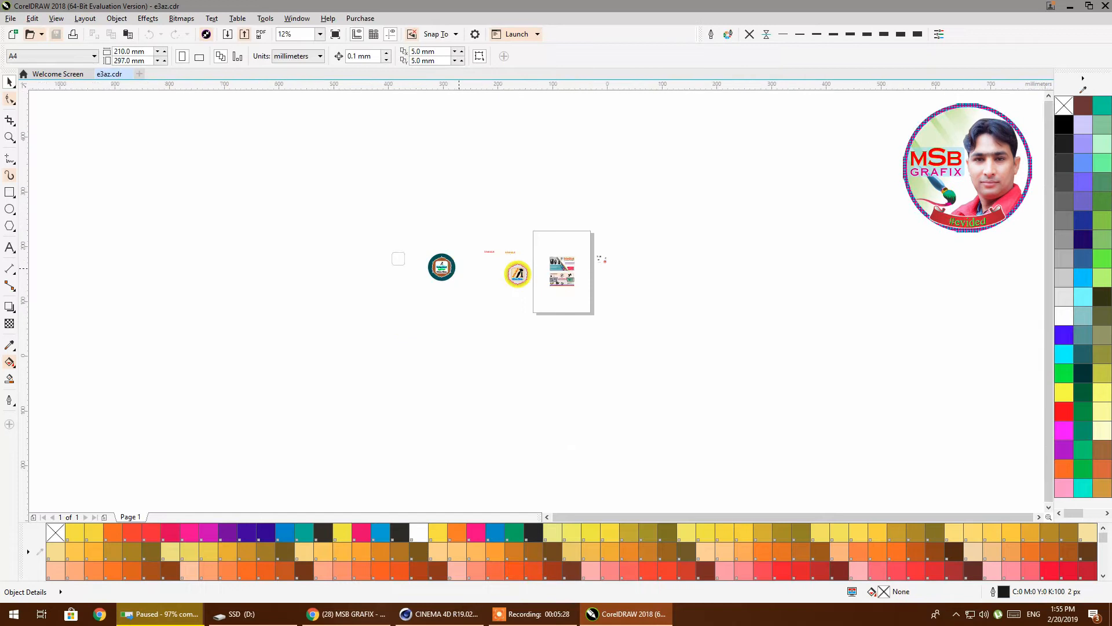
# Examine the round teal and brown Warsha Hadada logo beside the page
pyautogui.scroll(4, 444, 271)
pyautogui.scroll(-1, 410, 271)
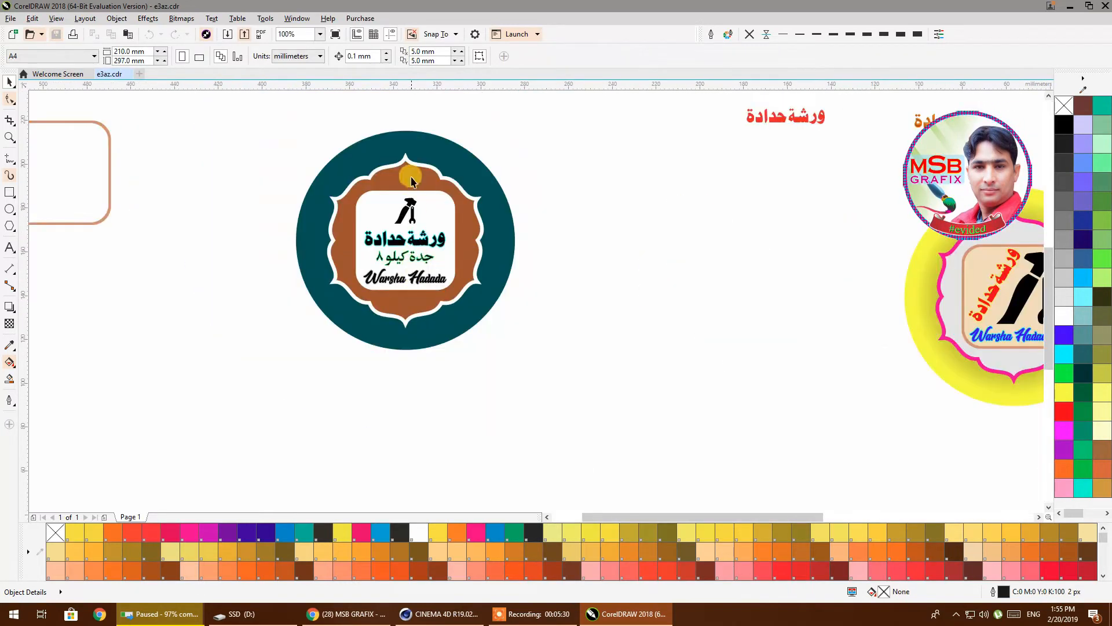
pyautogui.scroll(1, 404, 145)
pyautogui.scroll(-1, 457, 119)
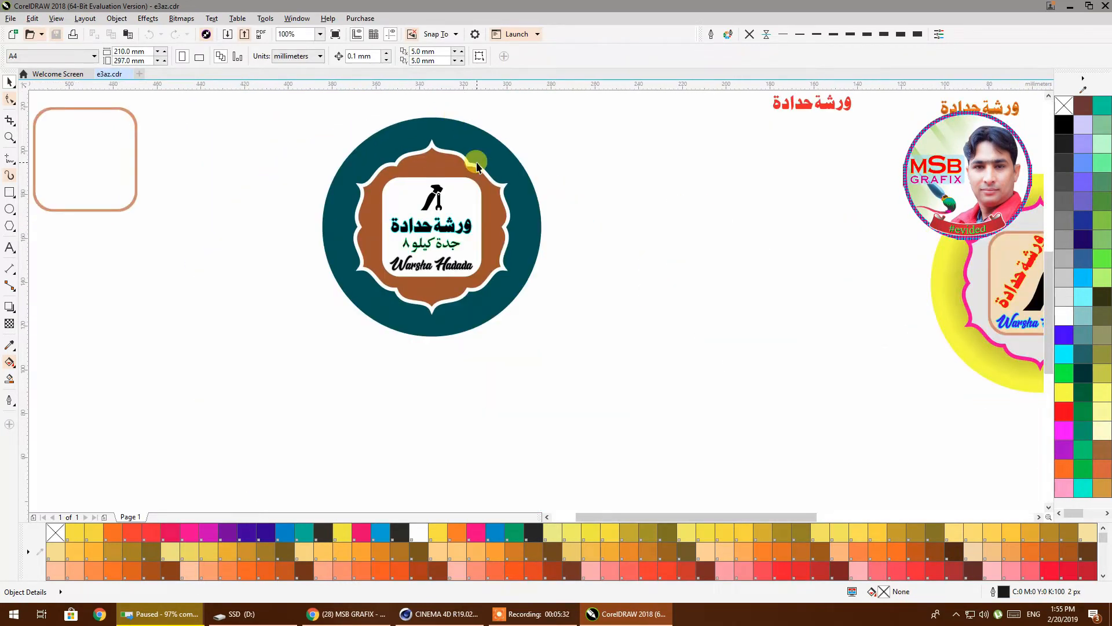
pyautogui.click(456, 226)
pyautogui.click(570, 214)
pyautogui.scroll(1, 493, 168)
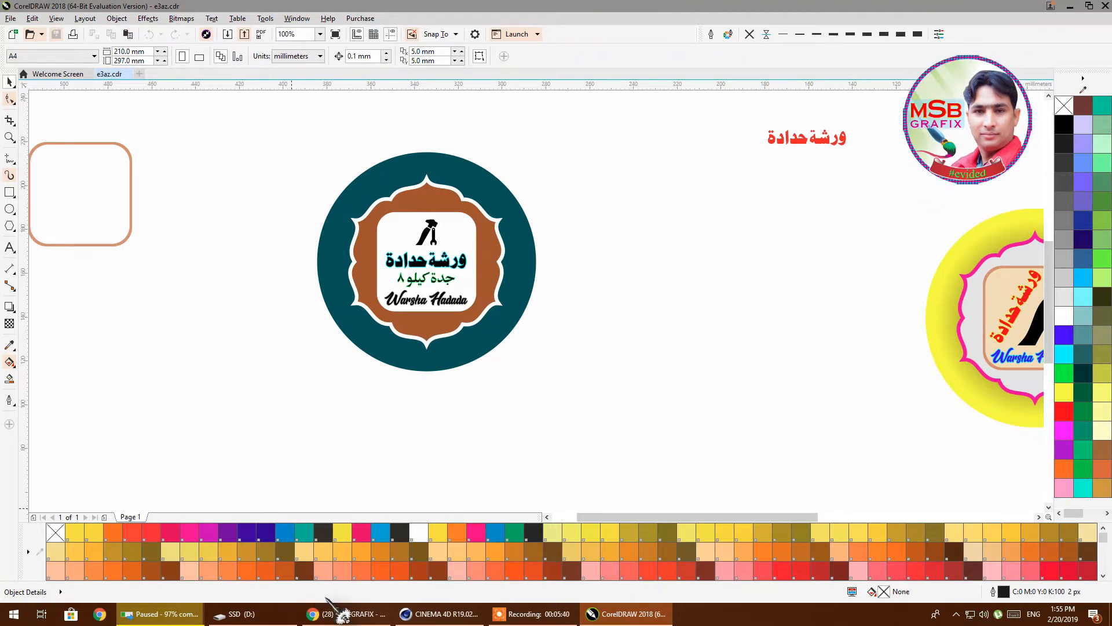
# Switch to the browser and look through the MSB GRAFIX channel's older CorelDRAW tutorial videos
pyautogui.click(347, 613)
pyautogui.scroll(-7, 423, 246)
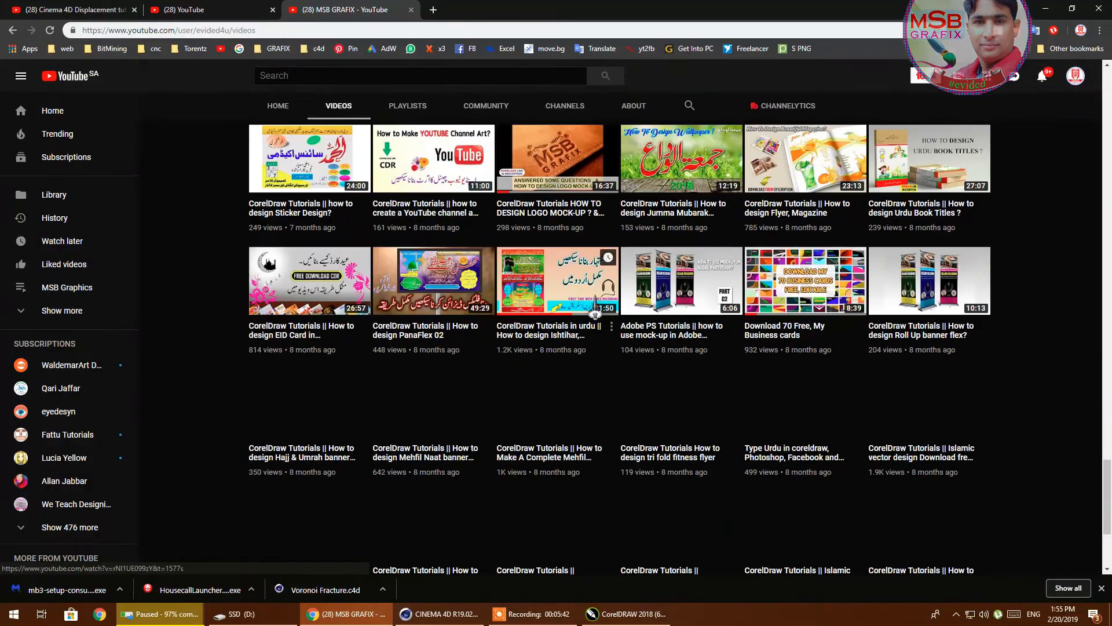
pyautogui.scroll(-3, 423, 243)
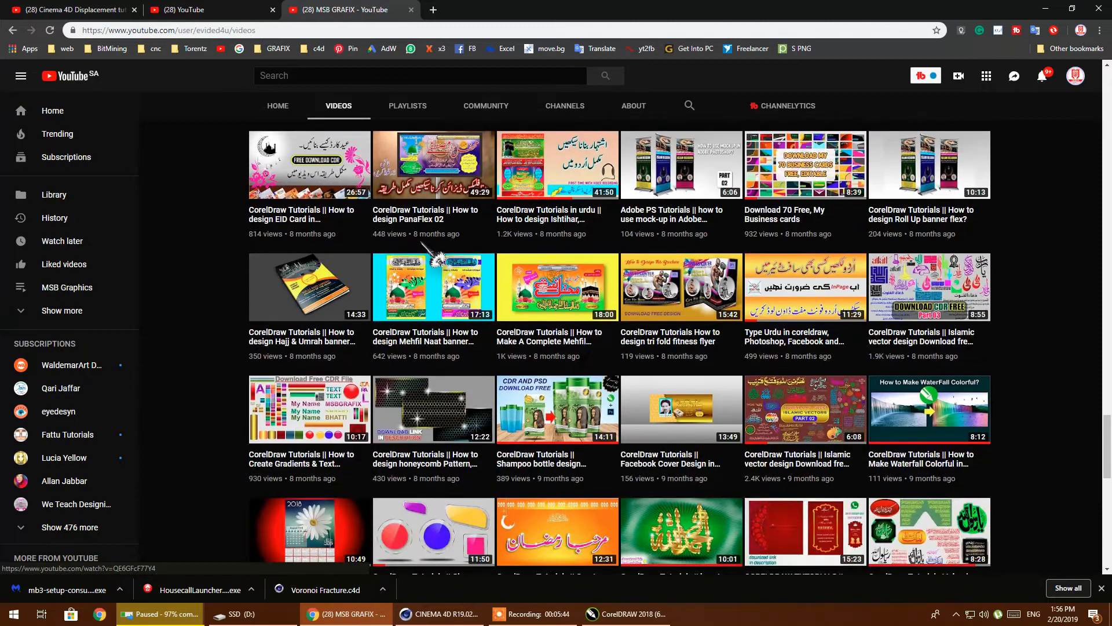
pyautogui.scroll(-2, 423, 243)
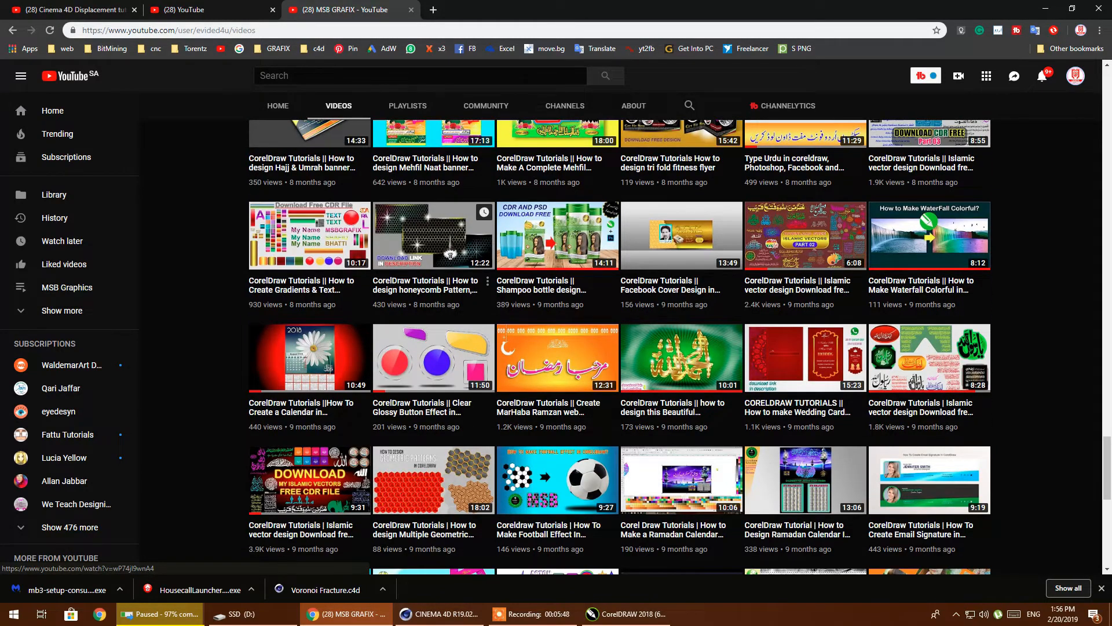
pyautogui.scroll(-4, 467, 264)
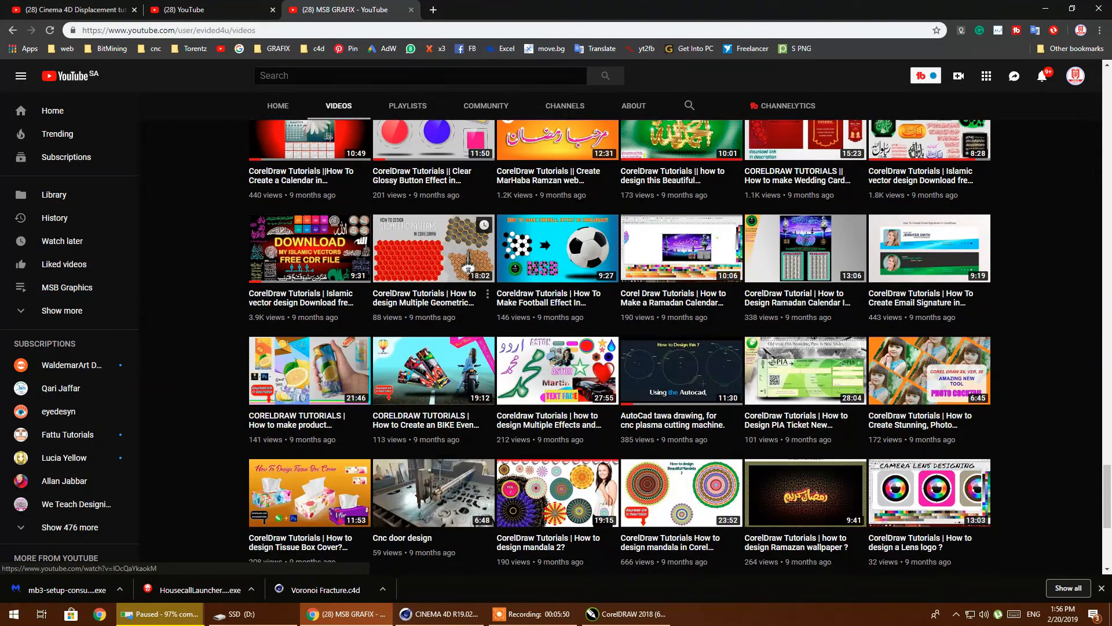
pyautogui.scroll(-15, 468, 268)
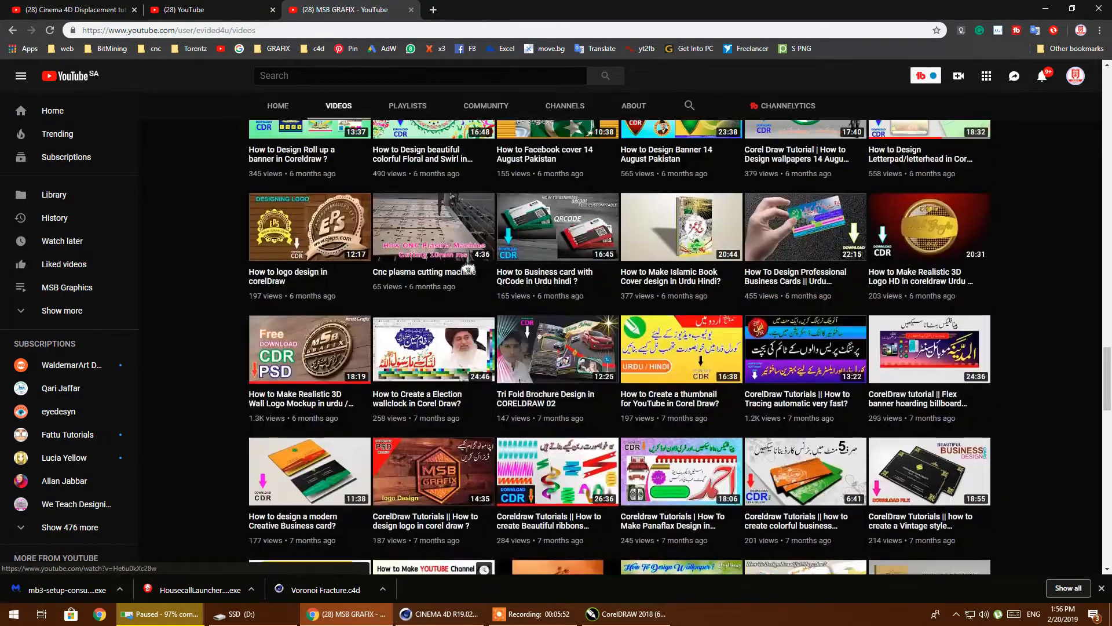
pyautogui.scroll(7, 468, 268)
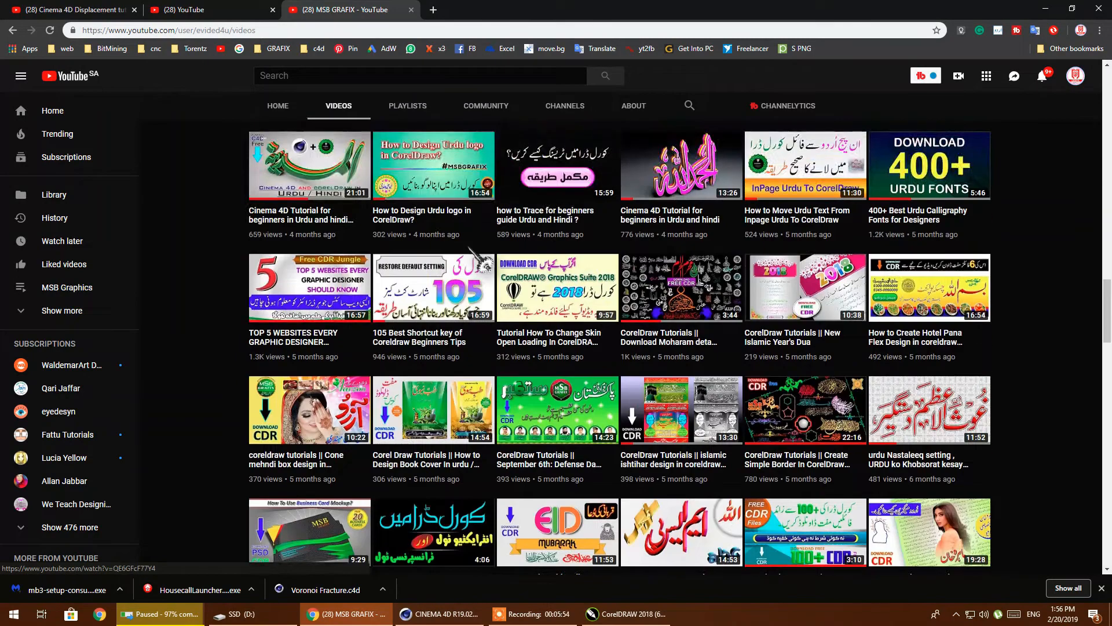
pyautogui.scroll(-3, 469, 248)
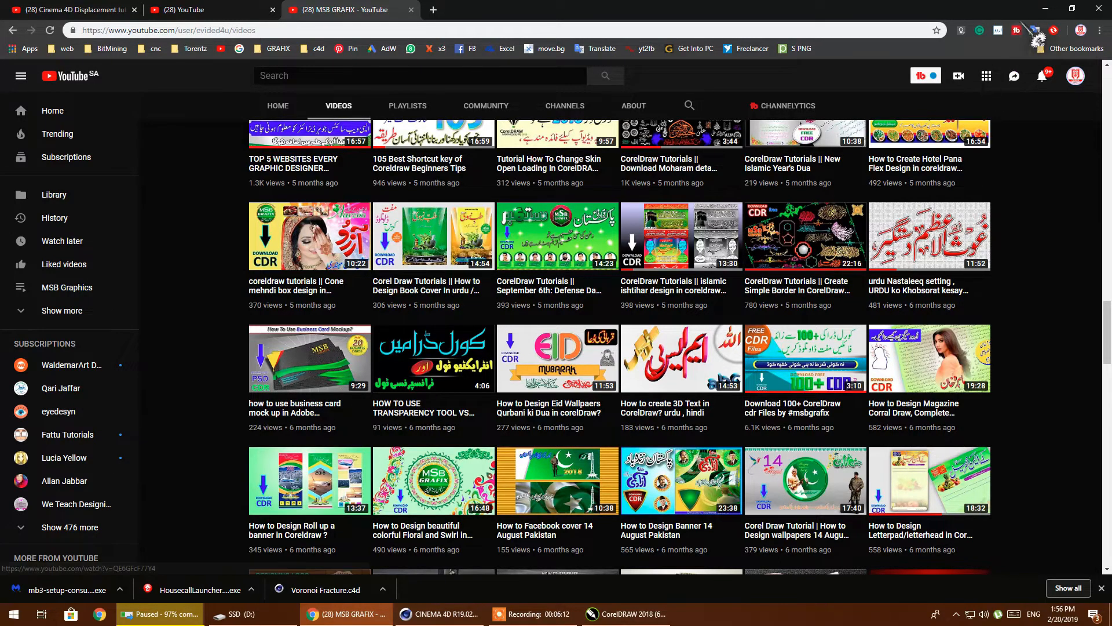
# Return to CorelDRAW and place the whole round teal logo in the empty area far left of the page
pyautogui.click(1045, 8)
pyautogui.click(459, 295)
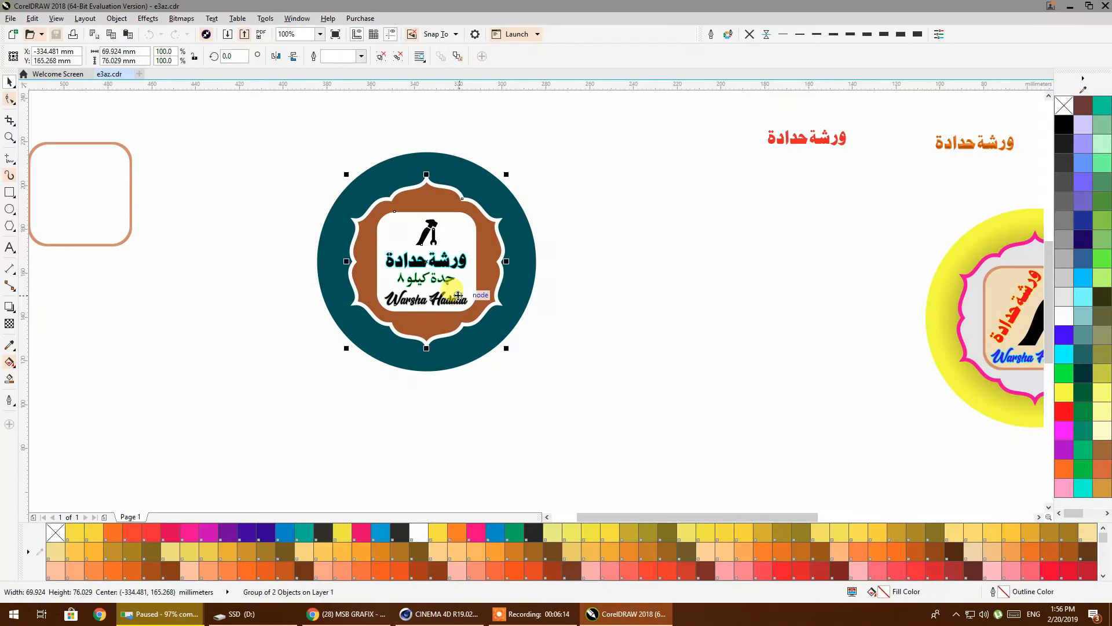
pyautogui.click(584, 323)
pyautogui.scroll(-2, 627, 234)
pyautogui.moveTo(634, 183); pyautogui.dragTo(346, 353)
pyautogui.scroll(2, 302, 342)
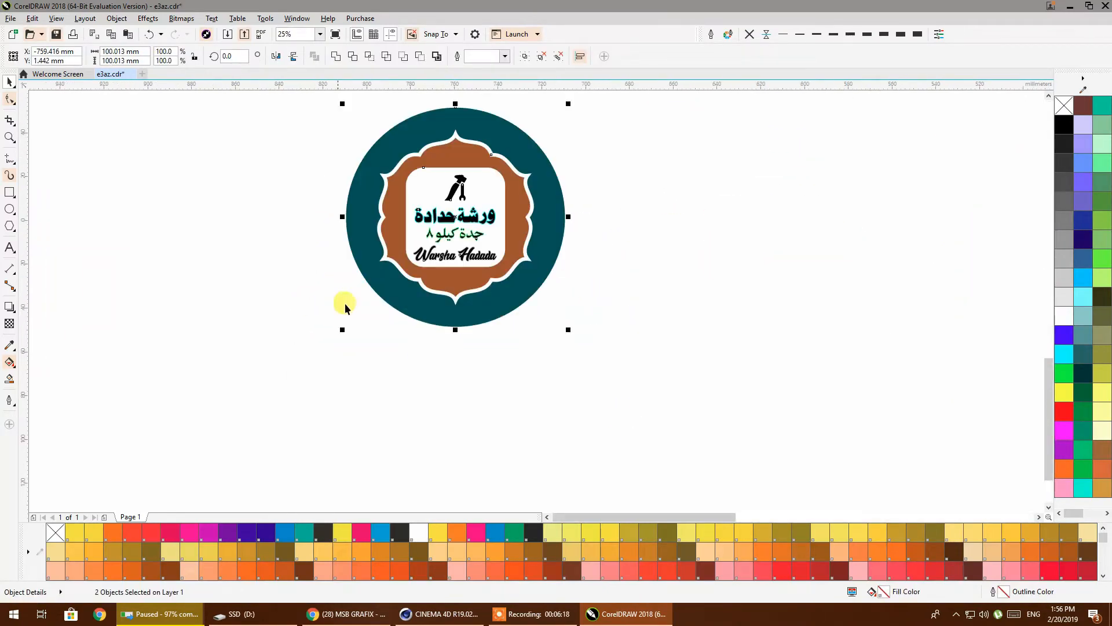
# Give the whole logo a black outline and remove its fill
pyautogui.rightClick(1067, 128)
pyautogui.click(1065, 106)
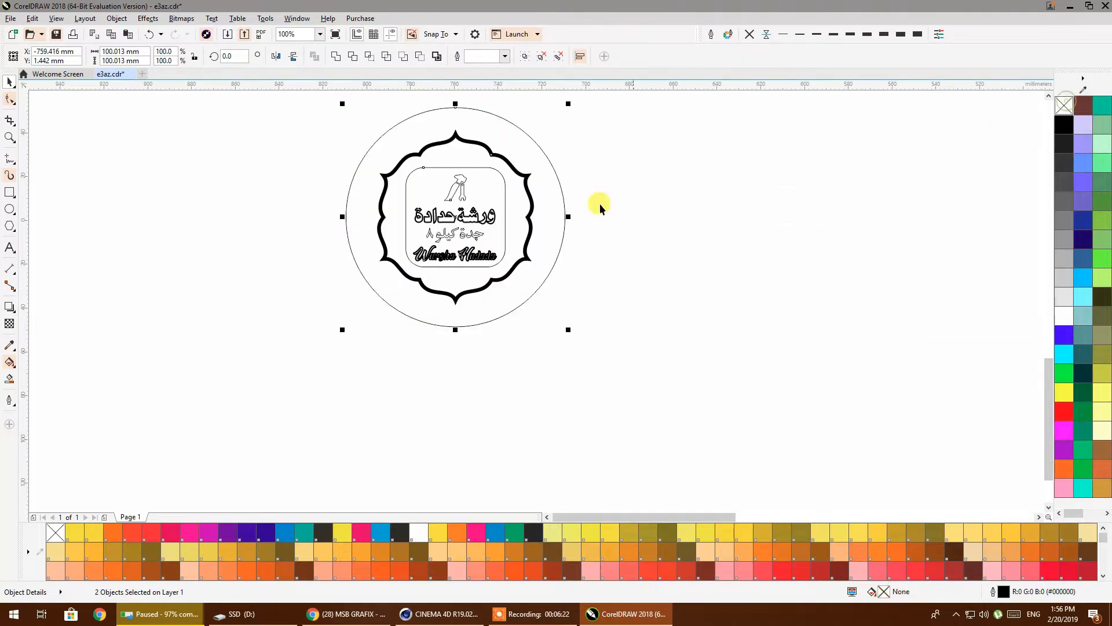
pyautogui.click(665, 315)
# Delete the outer circle around the outlined logo
pyautogui.scroll(2, 464, 197)
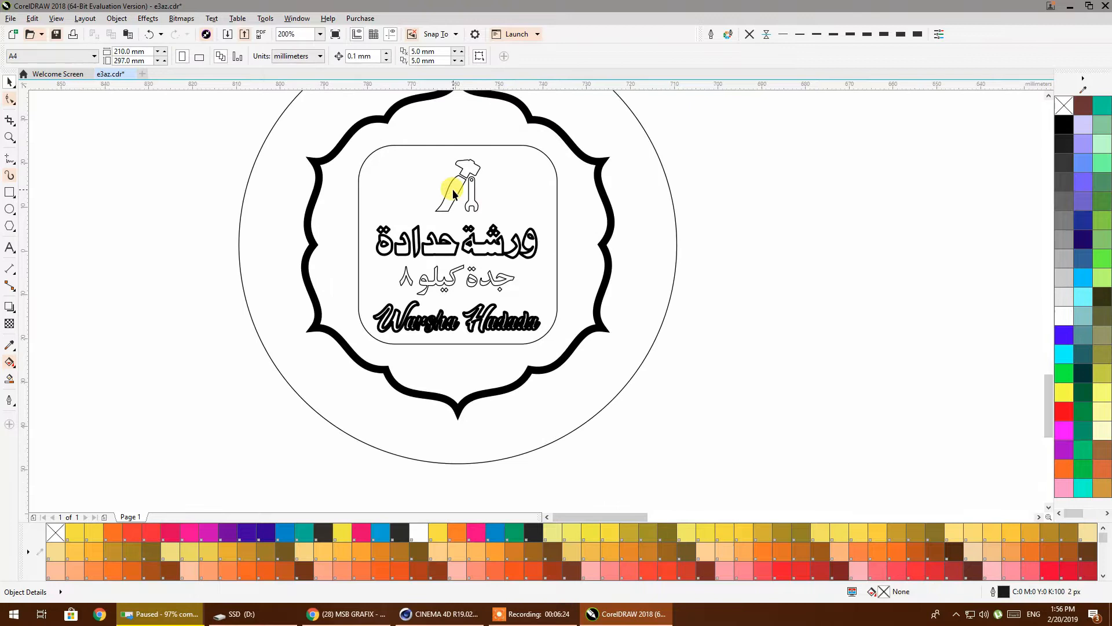
pyautogui.click(453, 199)
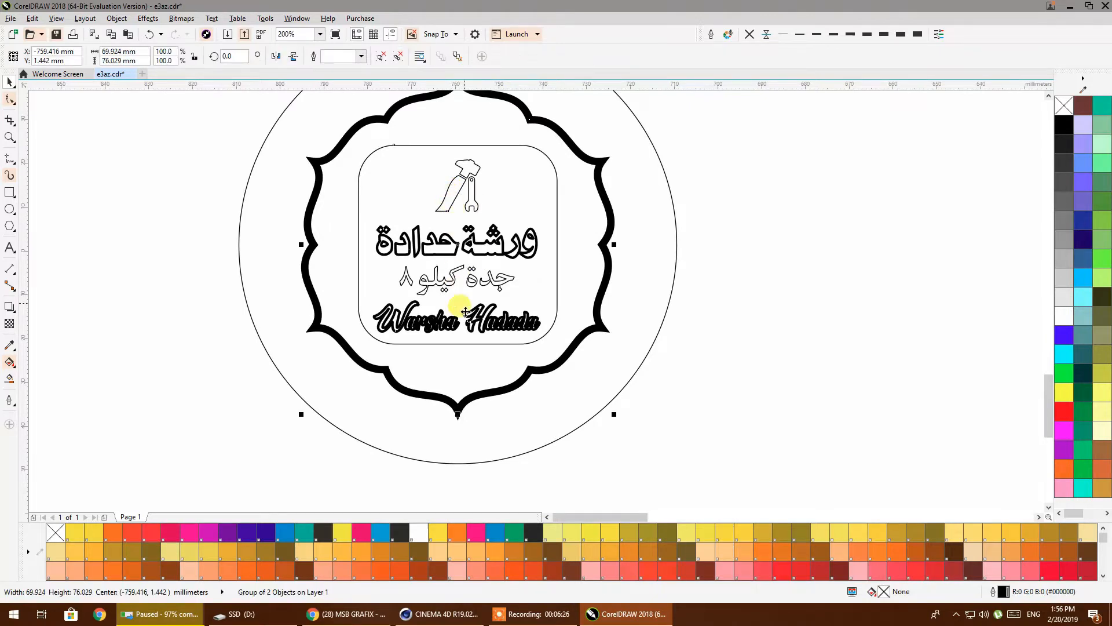
pyautogui.scroll(3, 454, 255)
pyautogui.scroll(-3, 513, 326)
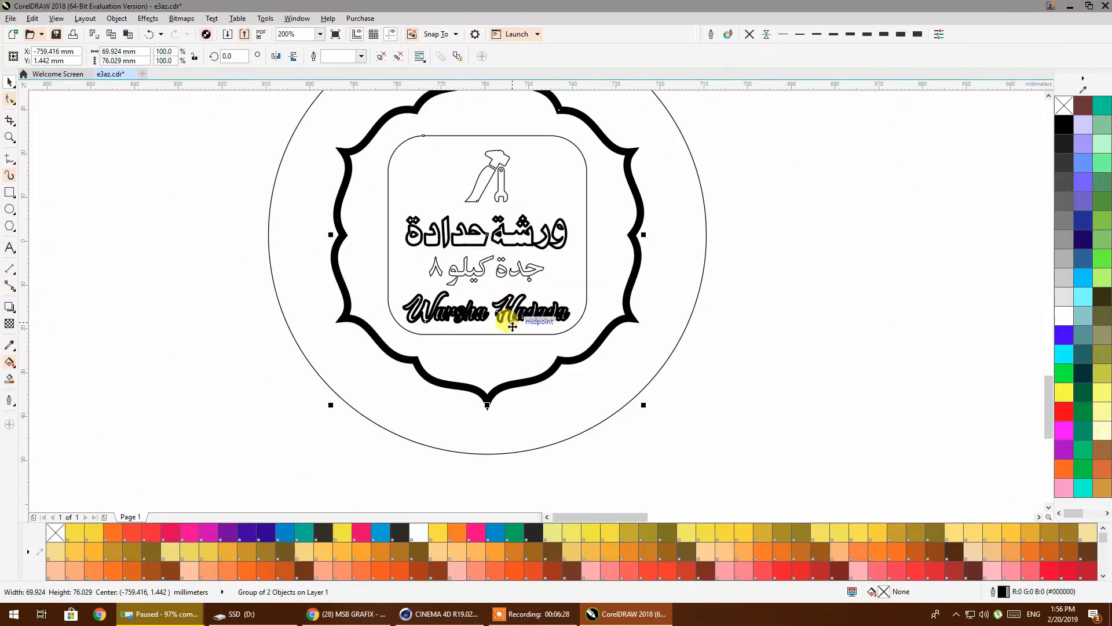
pyautogui.moveTo(510, 322); pyautogui.dragTo(496, 403, button='middle')
pyautogui.click(818, 258)
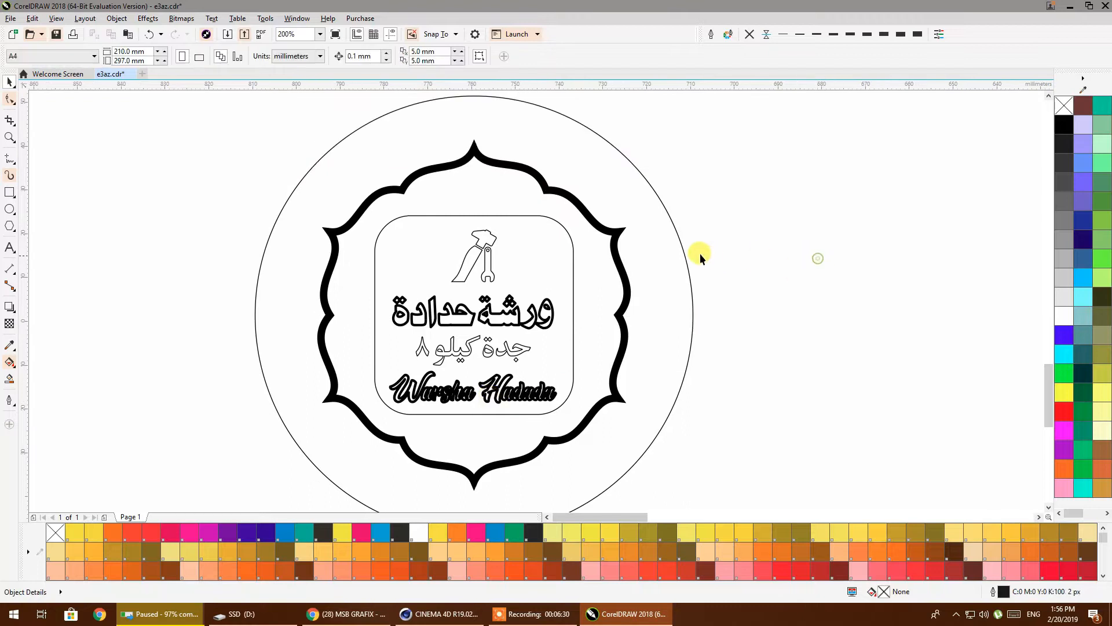
pyautogui.press('Delete')
pyautogui.scroll(-5, 618, 215)
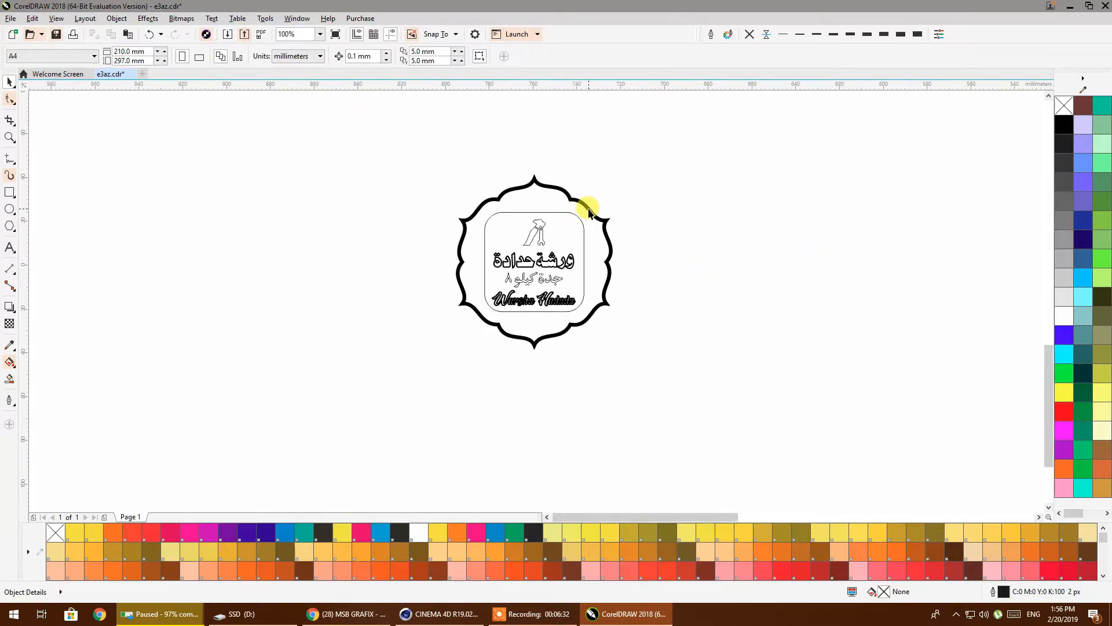
pyautogui.scroll(5, 580, 229)
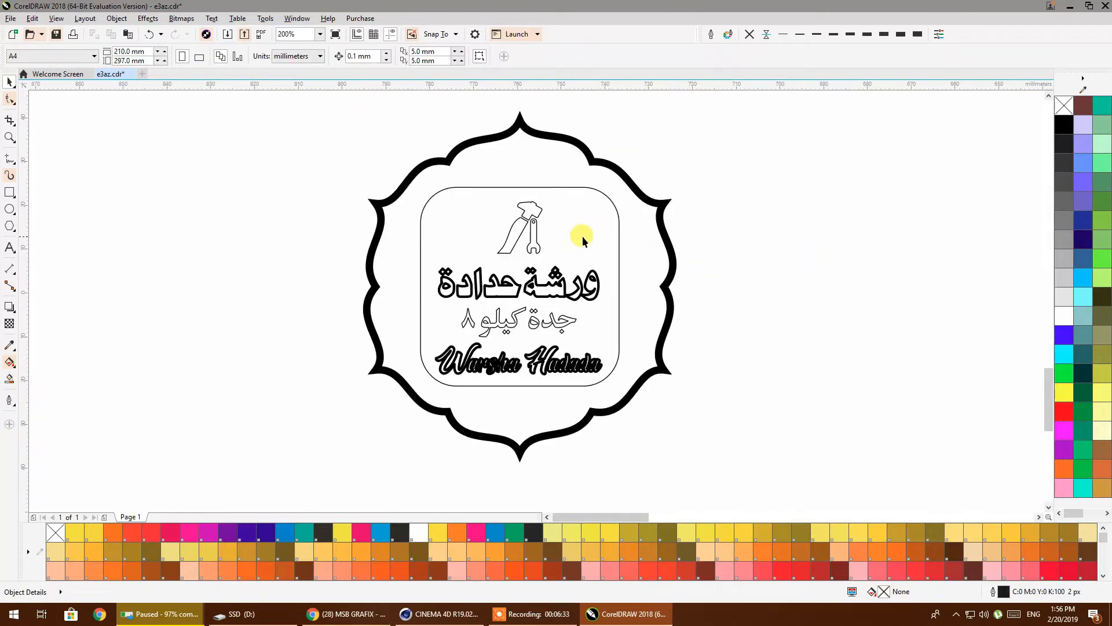
pyautogui.click(618, 236)
pyautogui.keyDown('ctrl'); pyautogui.click(619, 236); pyautogui.keyUp('ctrl')
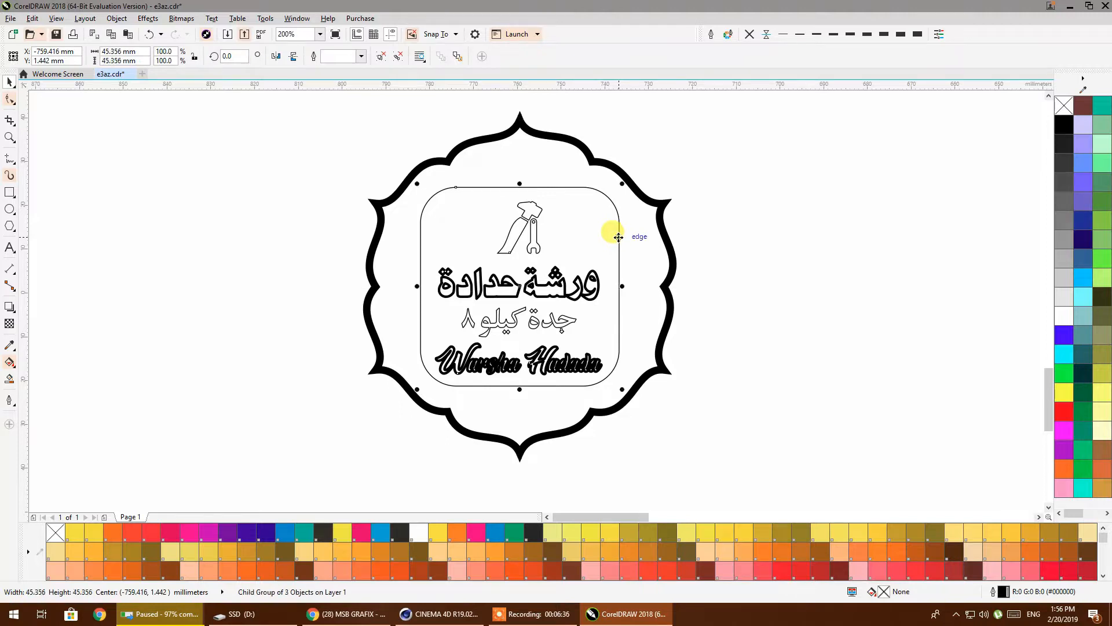
pyautogui.press('Delete')
pyautogui.hotkey('ctrl', 'z')
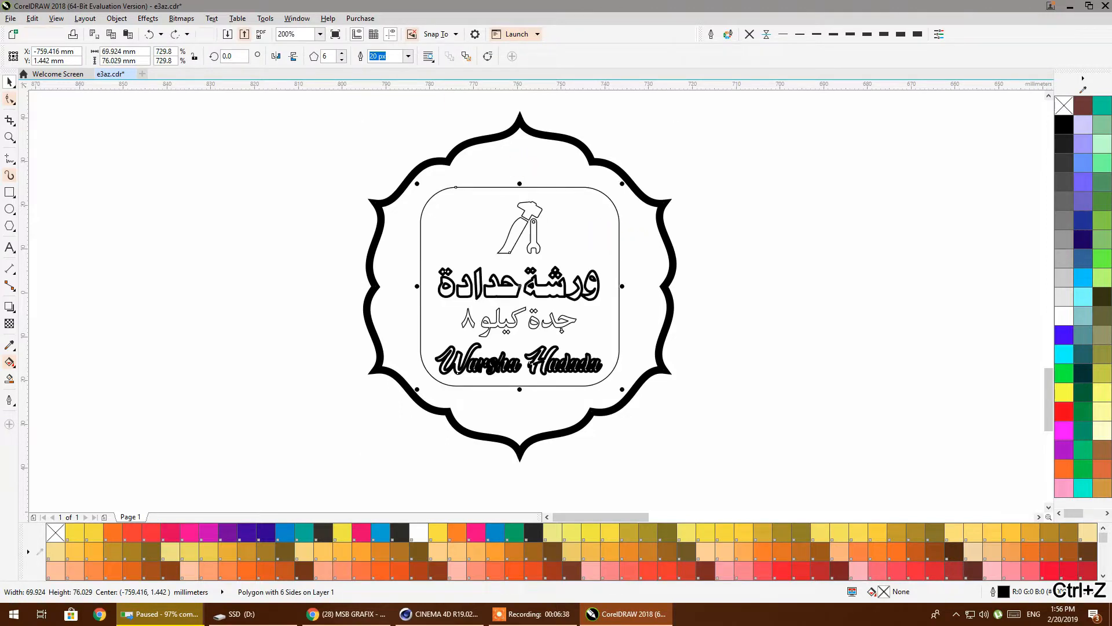
# Delete the rounded square that surrounds the tools and lettering inside the ornate frame
pyautogui.click(382, 208)
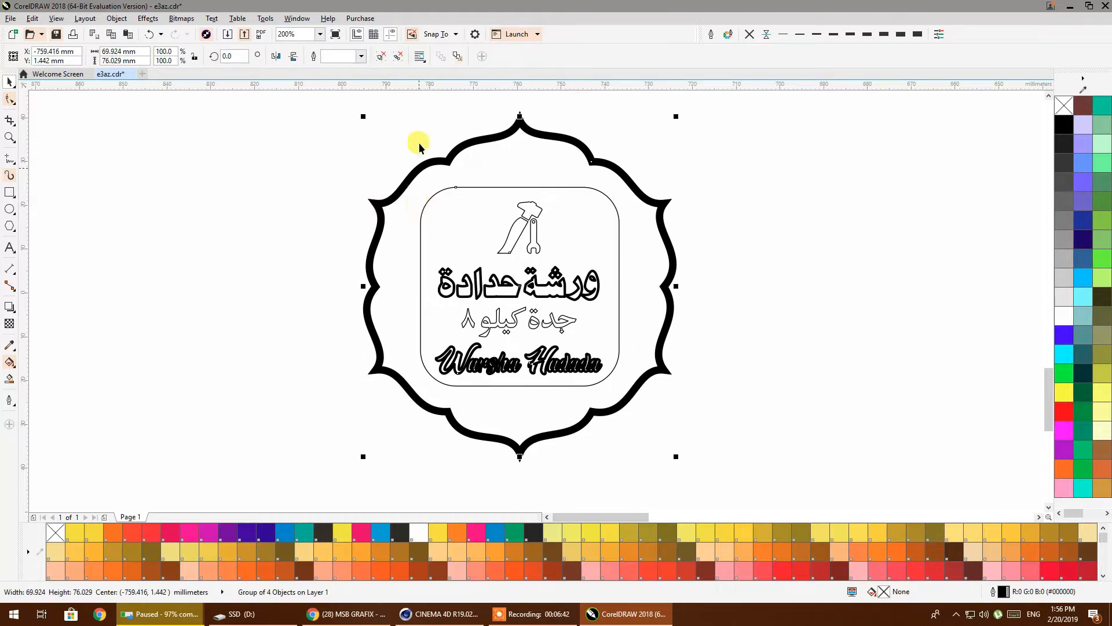
pyautogui.click(253, 199)
pyautogui.click(424, 223)
pyautogui.press('Delete')
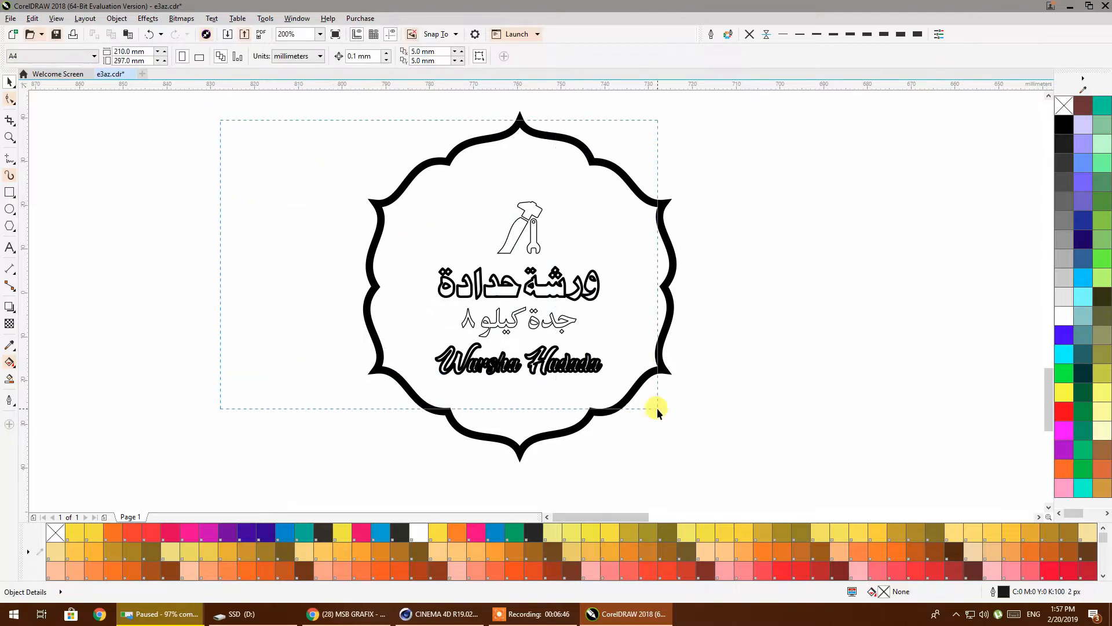
# Select the tools and lettering together, enlarge them to about 49 × 51 mm, and shift them upward inside the ornate frame
pyautogui.moveTo(657, 408); pyautogui.dragTo(656, 408)
pyautogui.keyDown('shift'); pyautogui.moveTo(607, 379); pyautogui.dragTo(631, 398); pyautogui.keyUp('shift')
pyautogui.moveTo(581, 308); pyautogui.dragTo(571, 280)
pyautogui.keyDown('shift'); pyautogui.moveTo(627, 374); pyautogui.dragTo(631, 379); pyautogui.keyUp('shift')
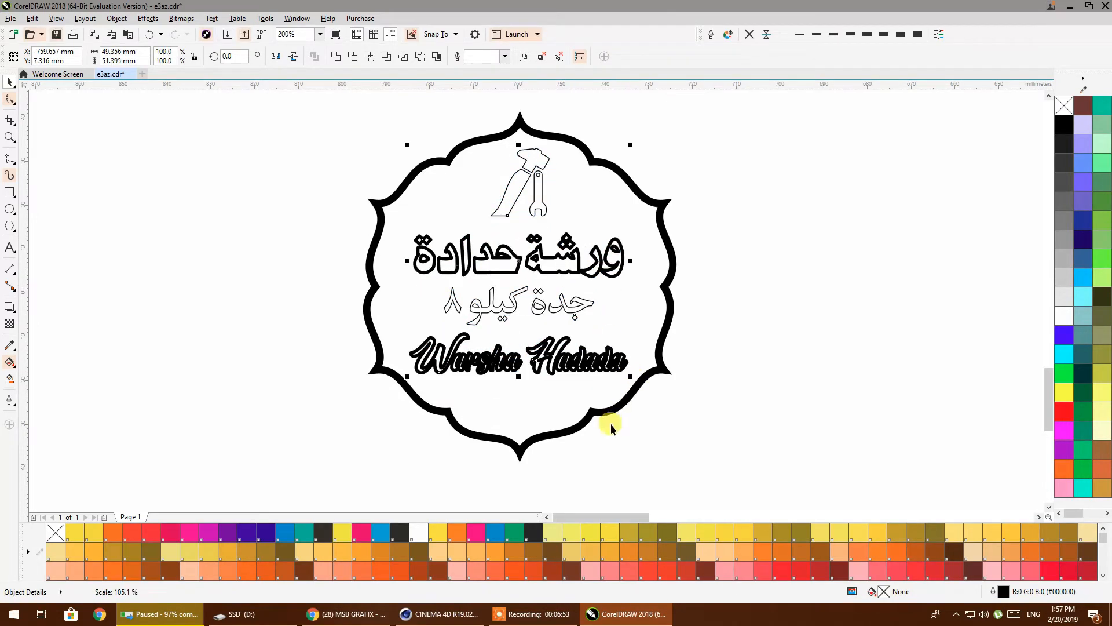
# Combine the tools and lettering into one curve and give both it and the ornate frame a hairline outline
pyautogui.click(347, 61)
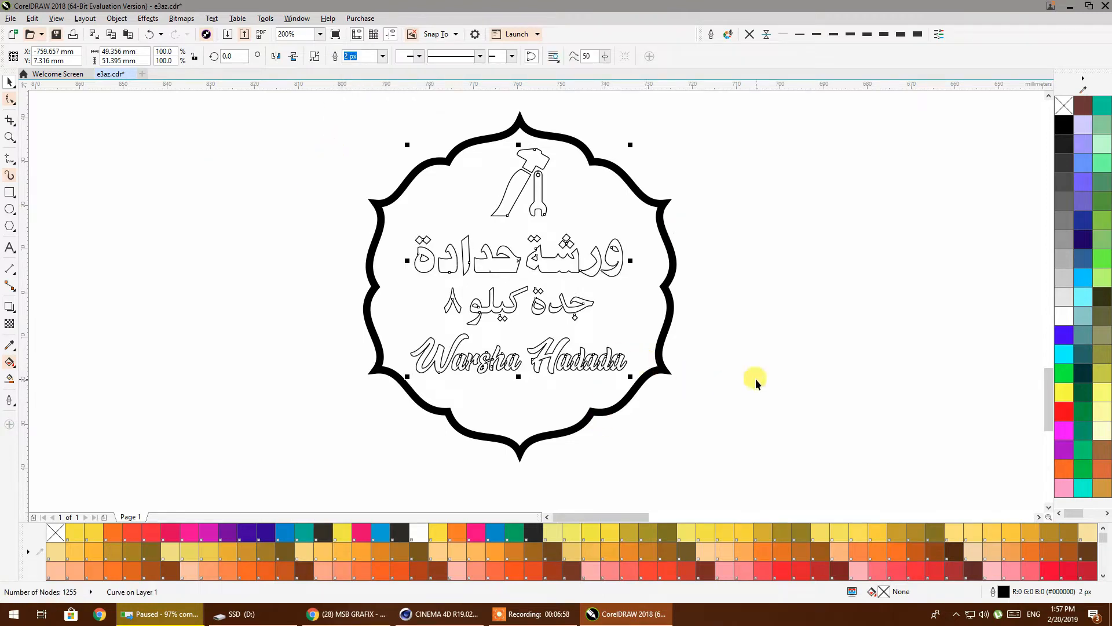
pyautogui.click(668, 293)
pyautogui.click(766, 35)
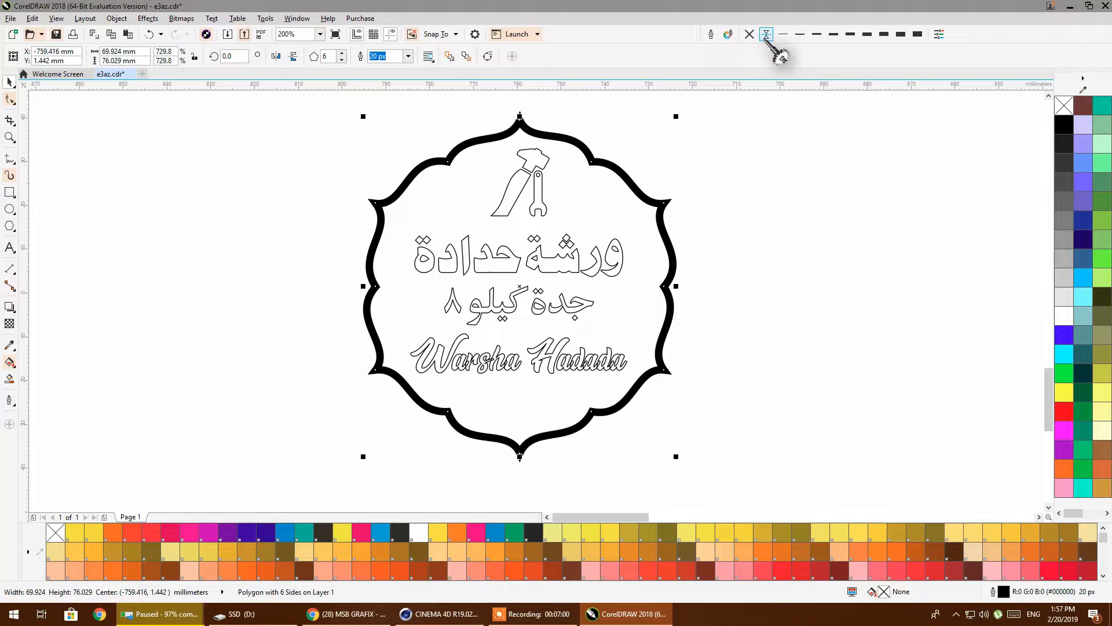
pyautogui.click(741, 101)
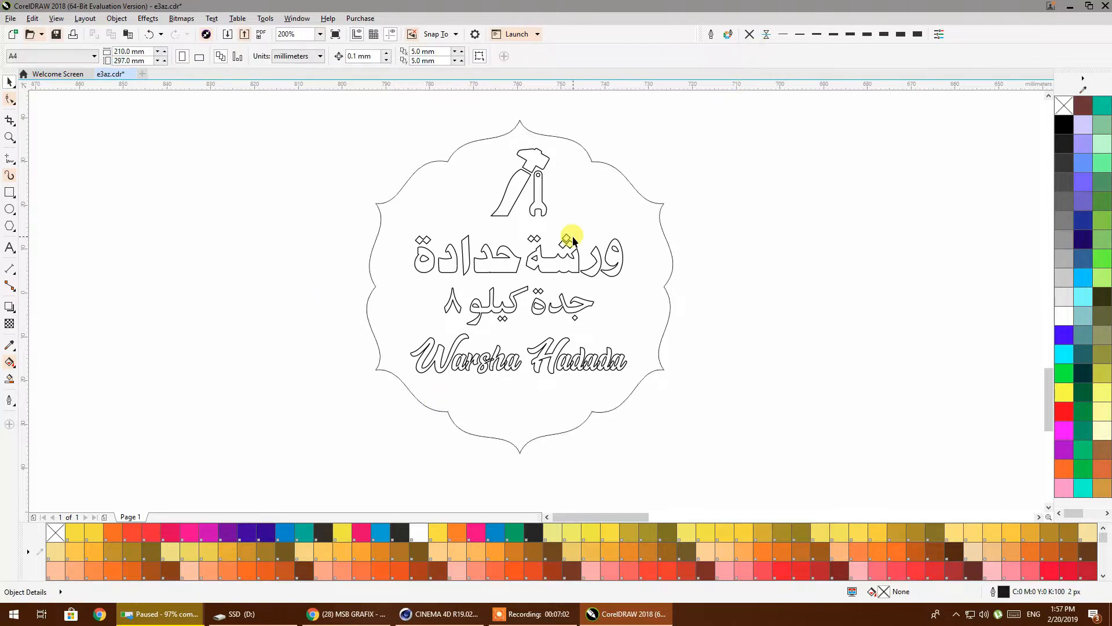
pyautogui.scroll(-2, 453, 271)
pyautogui.moveTo(606, 406); pyautogui.dragTo(606, 407)
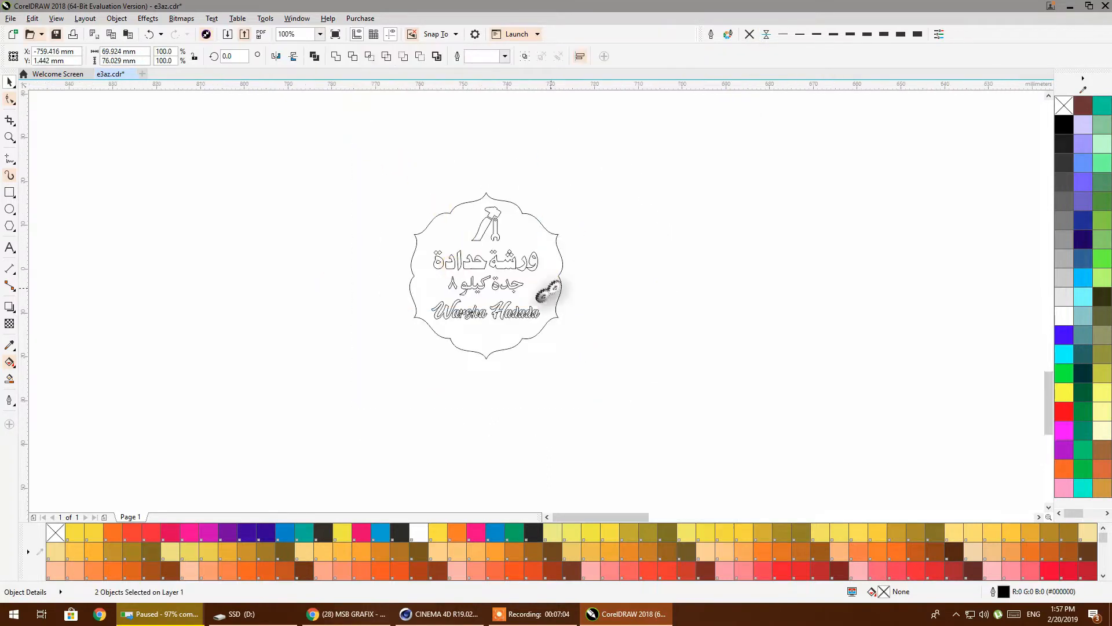
pyautogui.scroll(2, 551, 291)
pyautogui.click(766, 35)
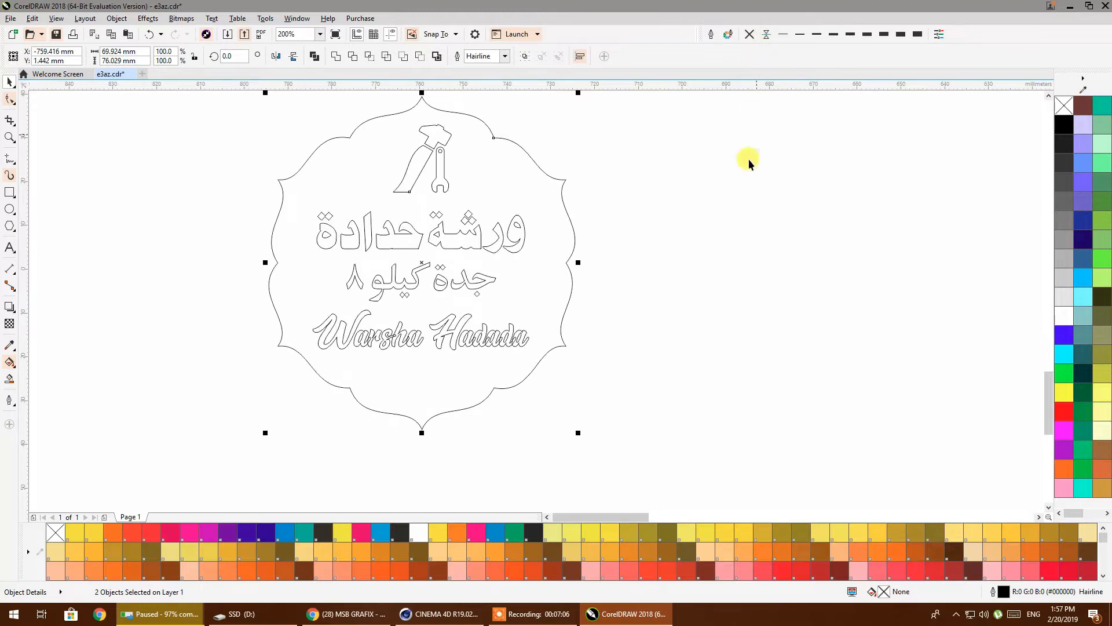
# Try to weld the ornate frame together with the tools and lettering and move the result aside
pyautogui.scroll(2, 378, 359)
pyautogui.scroll(4, 622, 348)
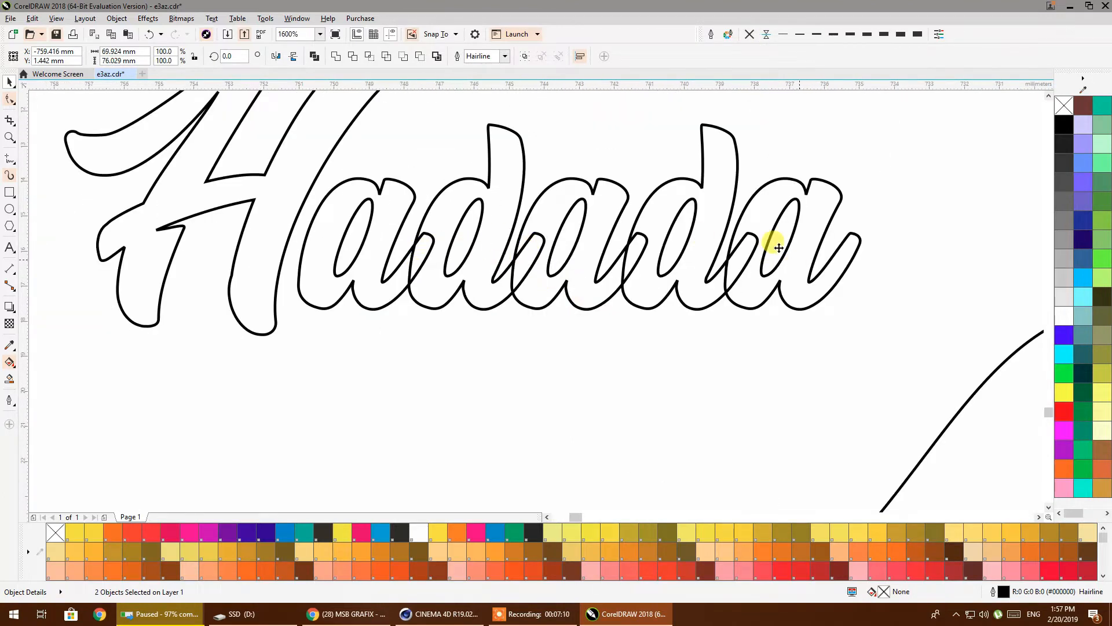
pyautogui.scroll(-6, 718, 255)
pyautogui.scroll(1, 694, 297)
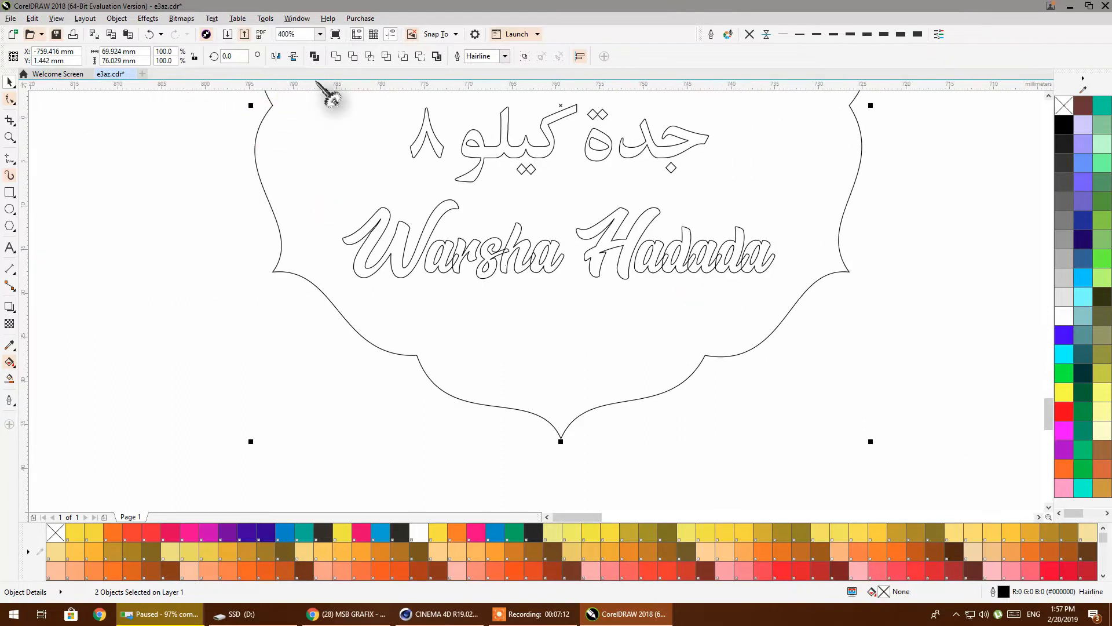
pyautogui.click(336, 57)
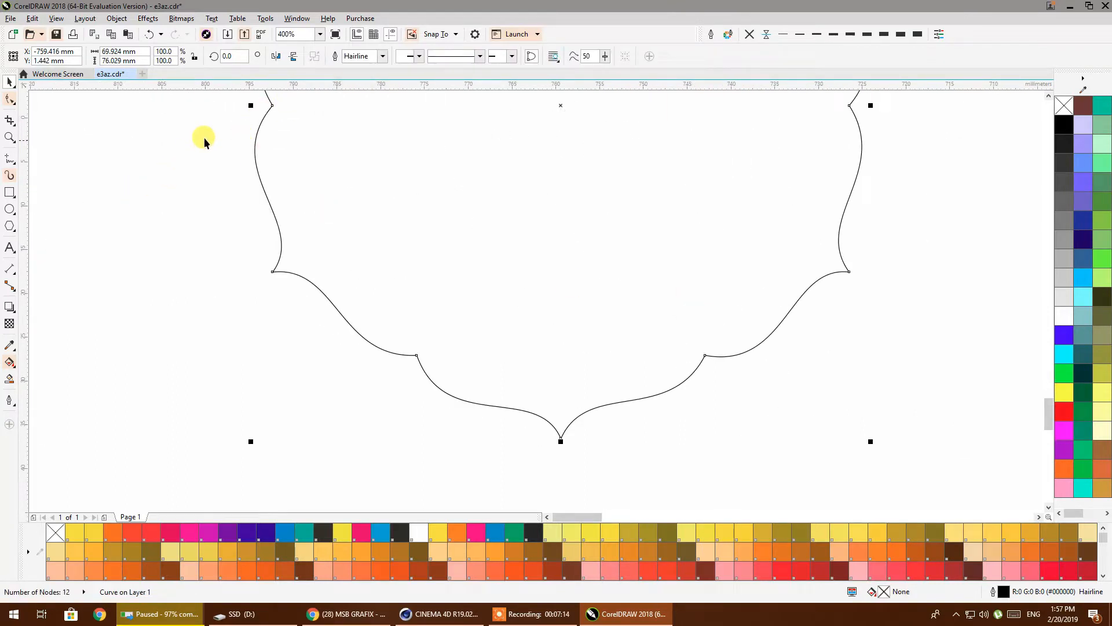
pyautogui.scroll(-1, 289, 223)
pyautogui.moveTo(327, 332); pyautogui.dragTo(646, 342)
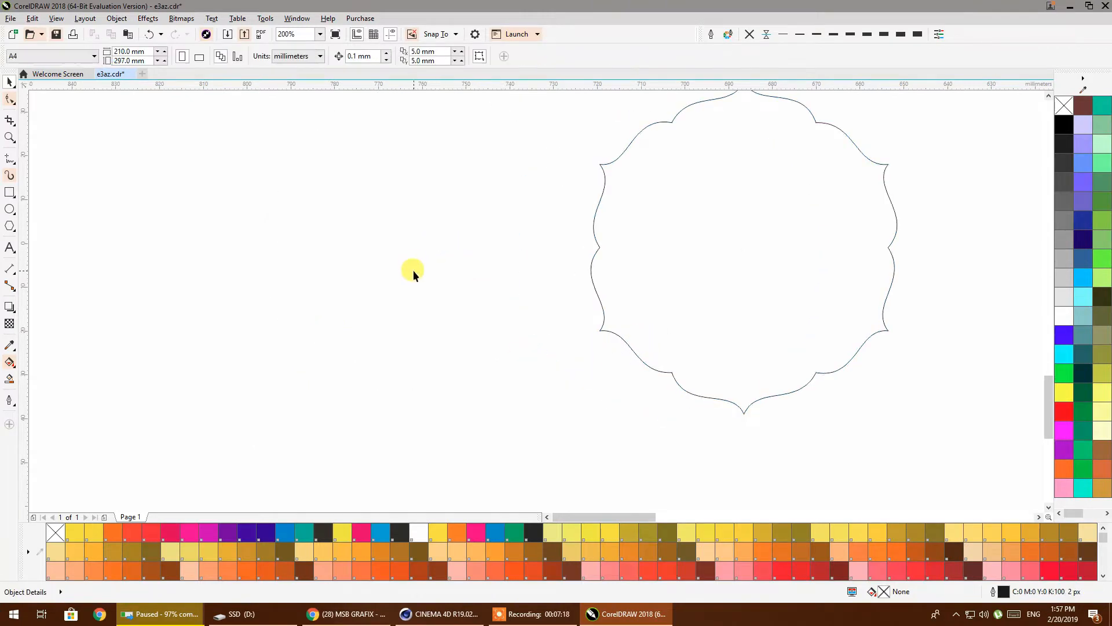
pyautogui.hotkey('ctrl', 'z')
pyautogui.hotkey('ctrl', 'z')
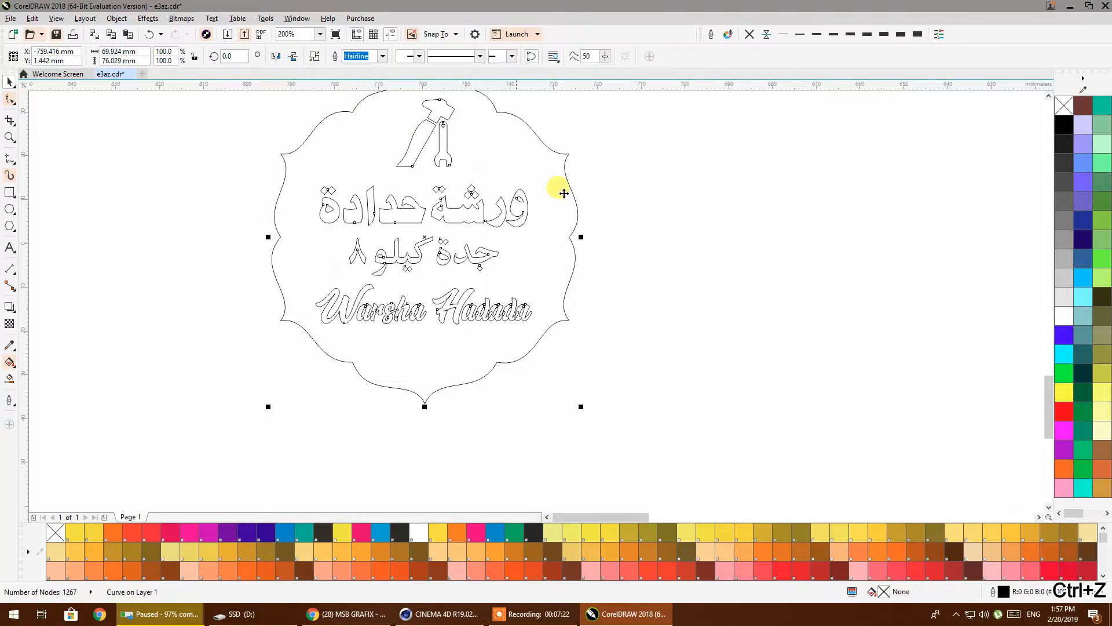
# Break the combined logo curve apart into separate outline objects
pyautogui.click(449, 280)
pyautogui.scroll(4, 330, 314)
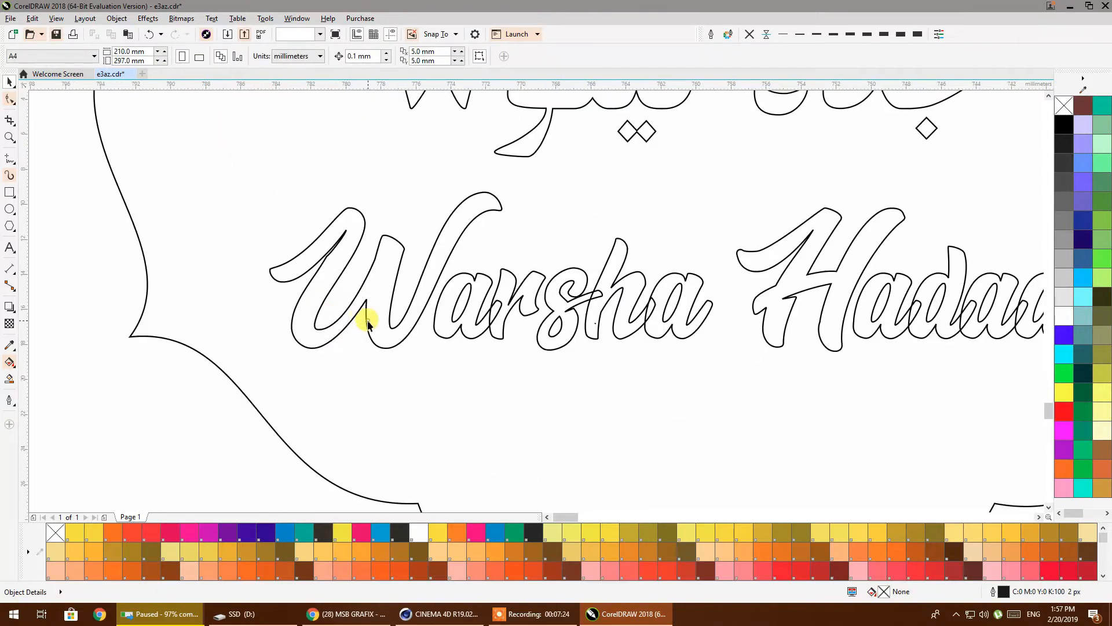
pyautogui.click(367, 316)
pyautogui.scroll(-2, 333, 226)
pyautogui.hotkey('ctrl', 'a')
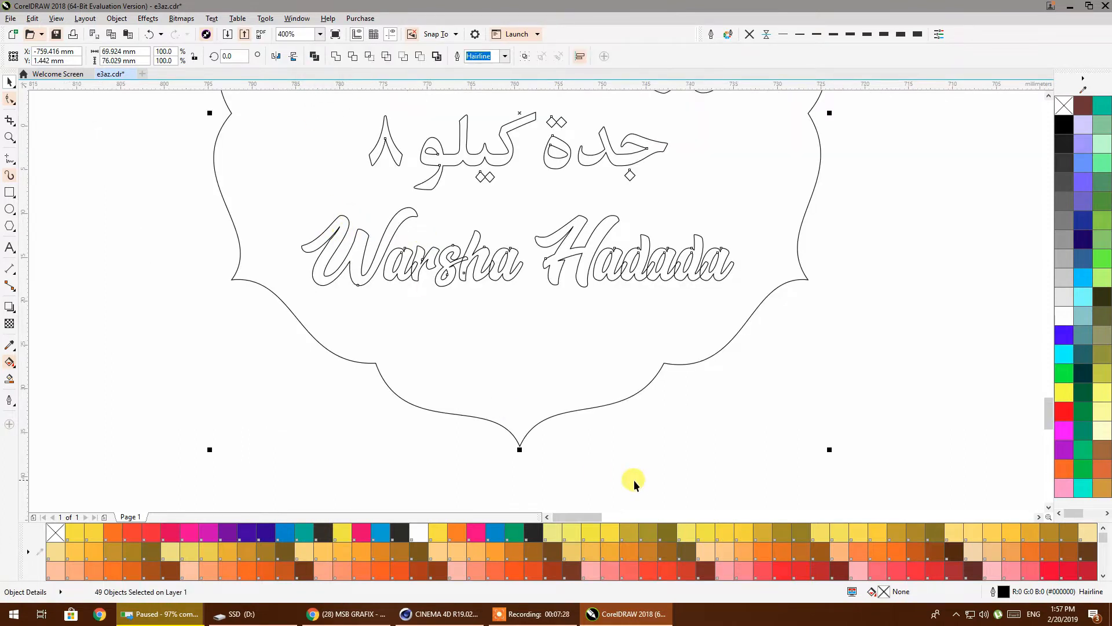
# Move the ornate frame about 137 mm to the left, clear of the tools and lettering
pyautogui.click(692, 304)
pyautogui.scroll(2, 711, 274)
pyautogui.click(758, 200)
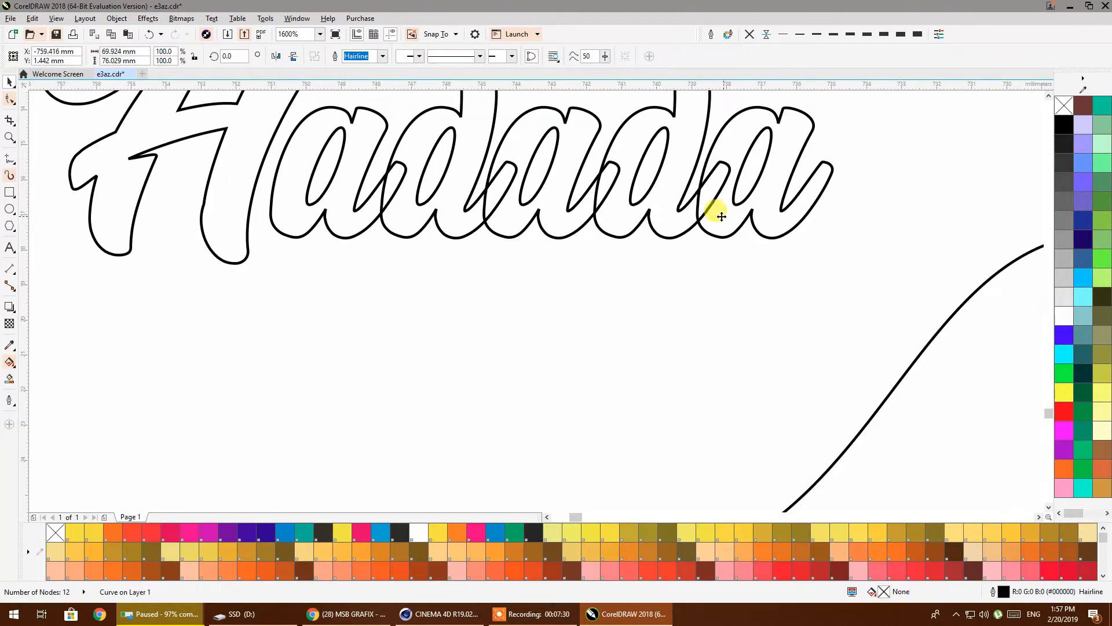
pyautogui.scroll(-2, 694, 304)
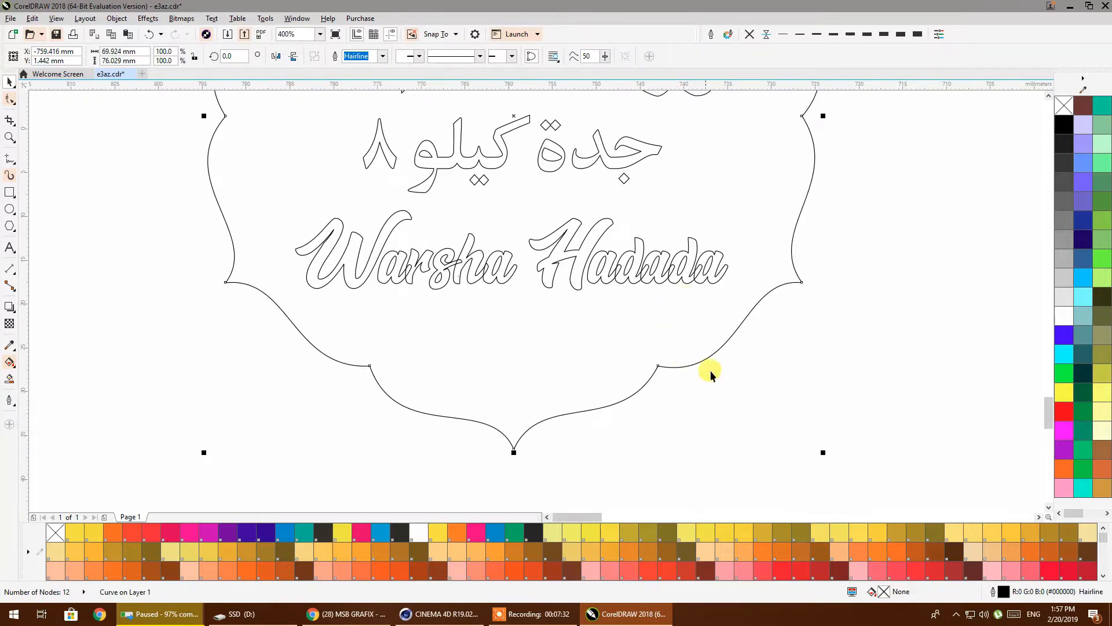
pyautogui.scroll(-2, 710, 371)
pyautogui.moveTo(719, 287); pyautogui.dragTo(422, 285)
# Weld the overlapping letters of the word Hadada into a single shape
pyautogui.scroll(4, 707, 332)
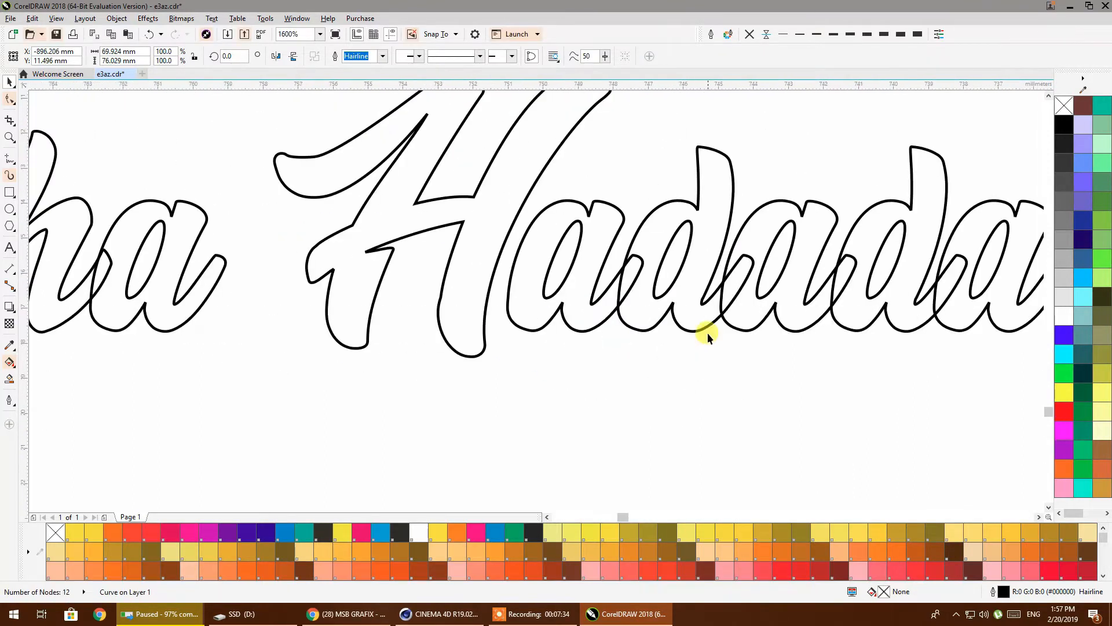
pyautogui.scroll(-1, 708, 332)
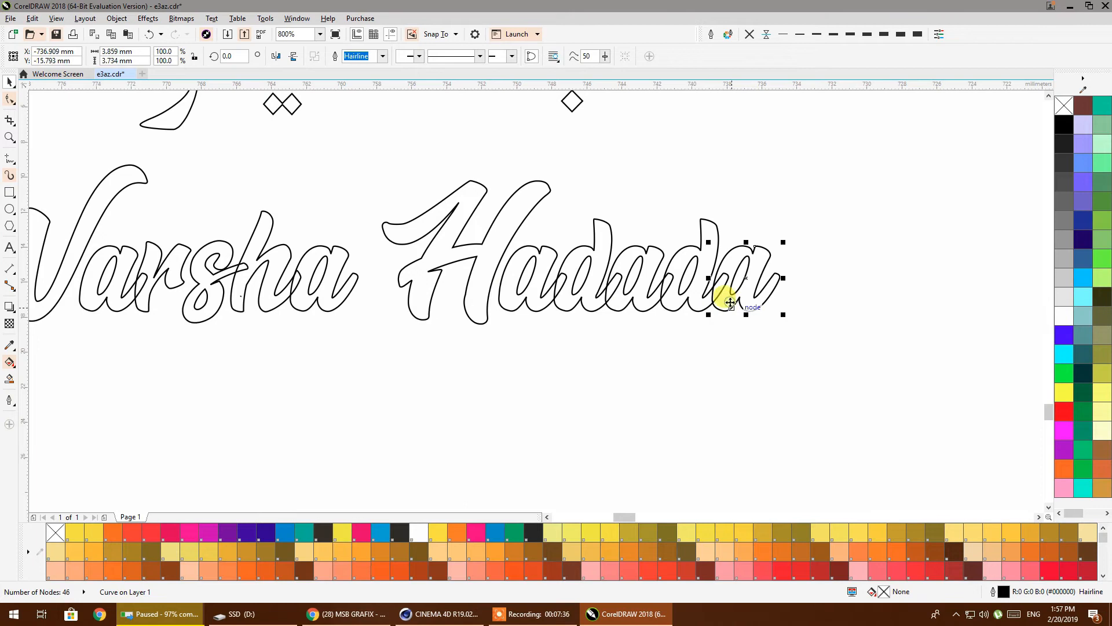
pyautogui.keyDown('shift'); pyautogui.click(689, 301); pyautogui.keyUp('shift')
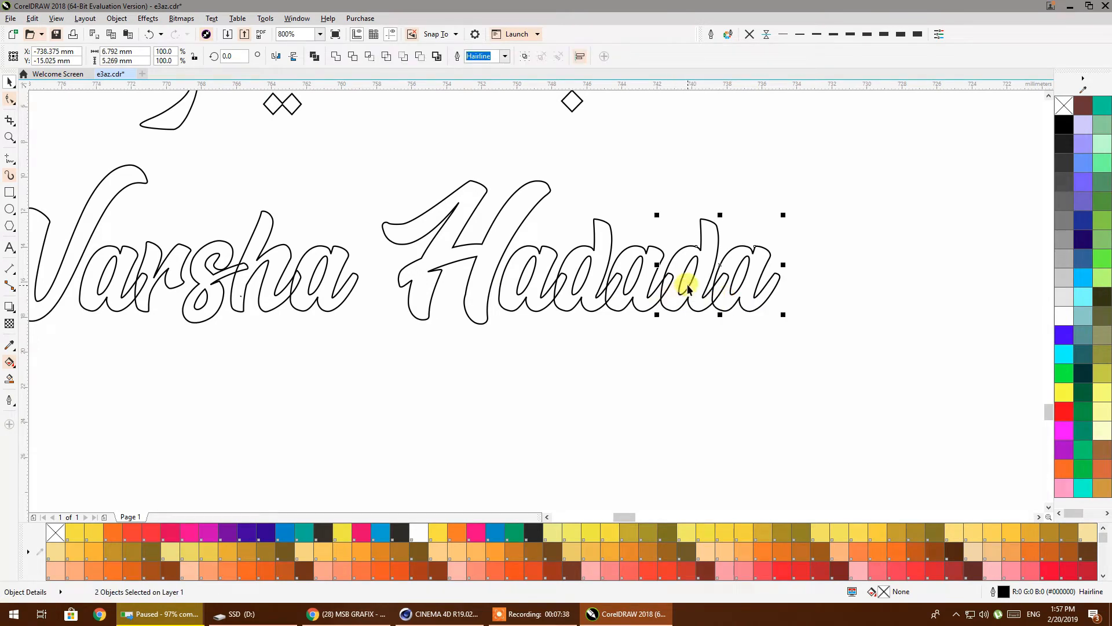
pyautogui.keyDown('shift'); pyautogui.click(636, 287); pyautogui.keyUp('shift')
pyautogui.scroll(1, 637, 283)
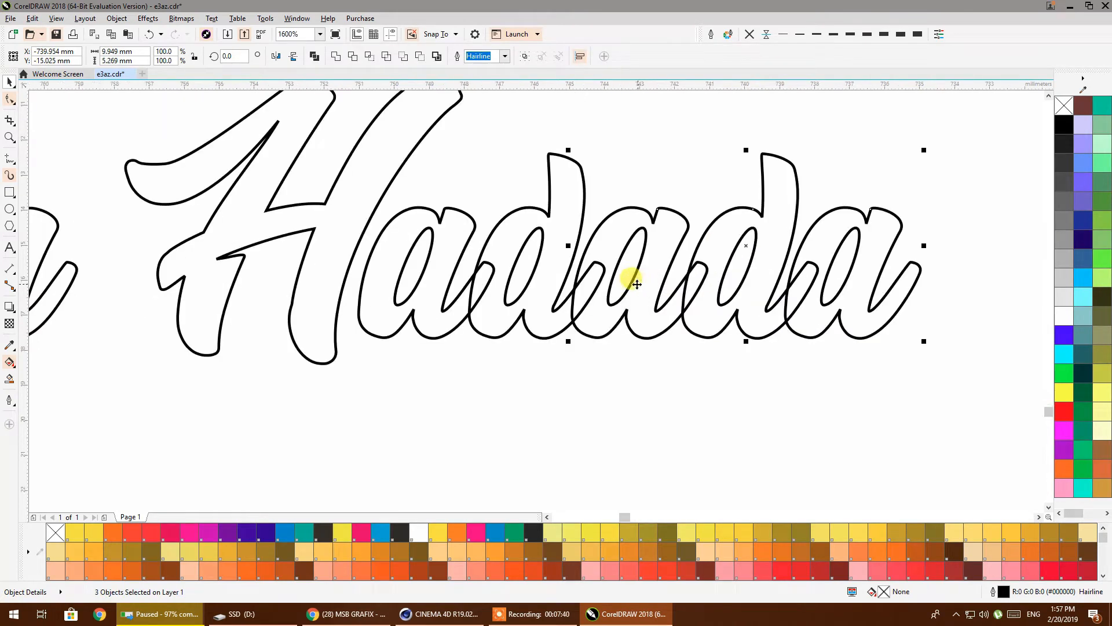
pyautogui.keyDown('shift'); pyautogui.click(441, 324); pyautogui.keyUp('shift')
pyautogui.keyDown('shift'); pyautogui.click(318, 330); pyautogui.keyUp('shift')
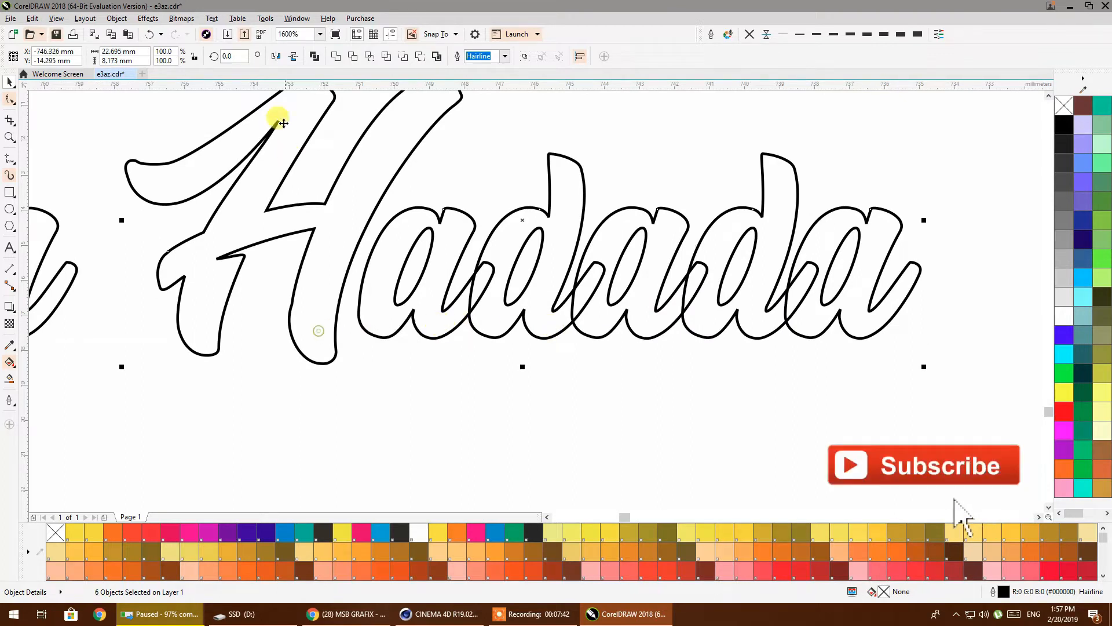
pyautogui.click(336, 56)
# Weld the overlapping letters of the word Warsha into a single shape
pyautogui.scroll(-1, 672, 374)
pyautogui.scroll(-1, 672, 373)
pyautogui.scroll(2, 585, 335)
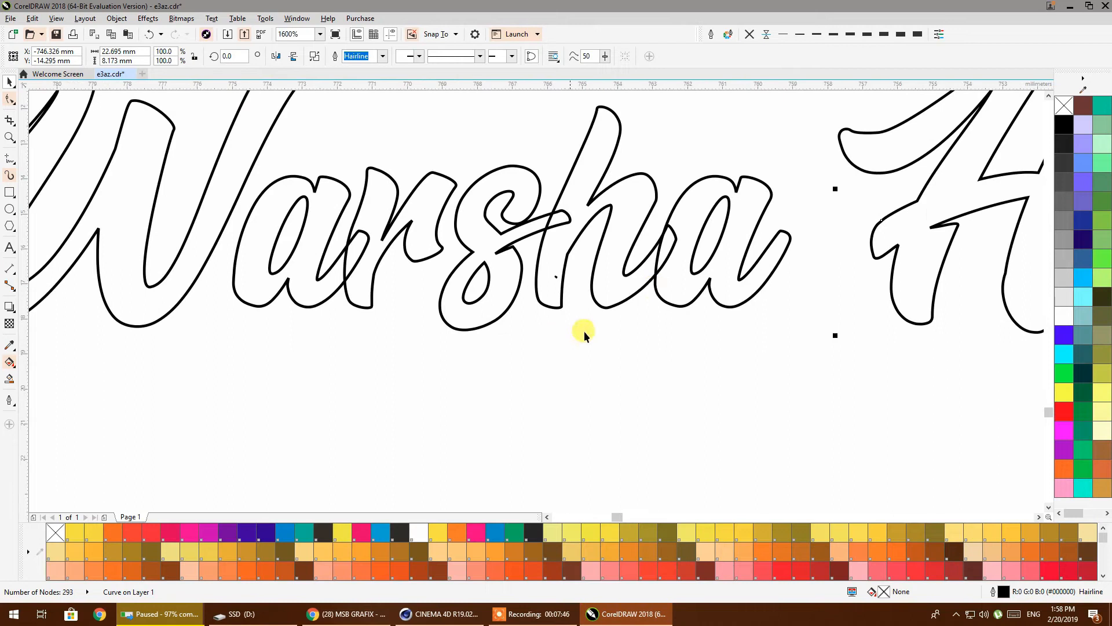
pyautogui.click(674, 290)
pyautogui.keyDown('shift'); pyautogui.click(614, 285); pyautogui.keyUp('shift')
pyautogui.keyDown('shift'); pyautogui.click(508, 291); pyautogui.keyUp('shift')
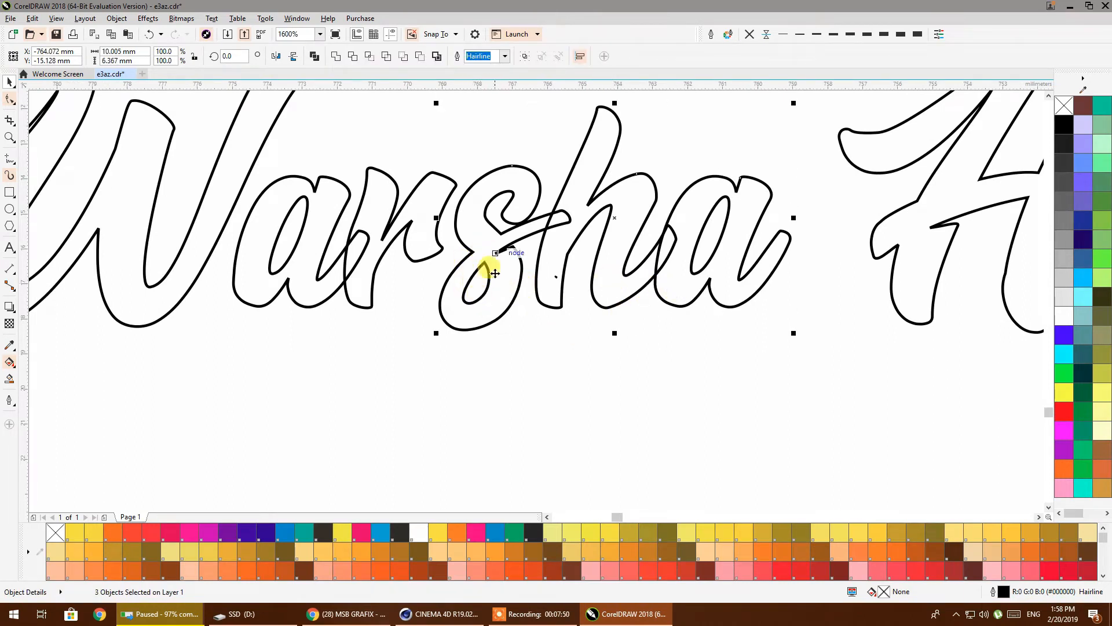
pyautogui.keyDown('shift'); pyautogui.click(356, 292); pyautogui.keyUp('shift')
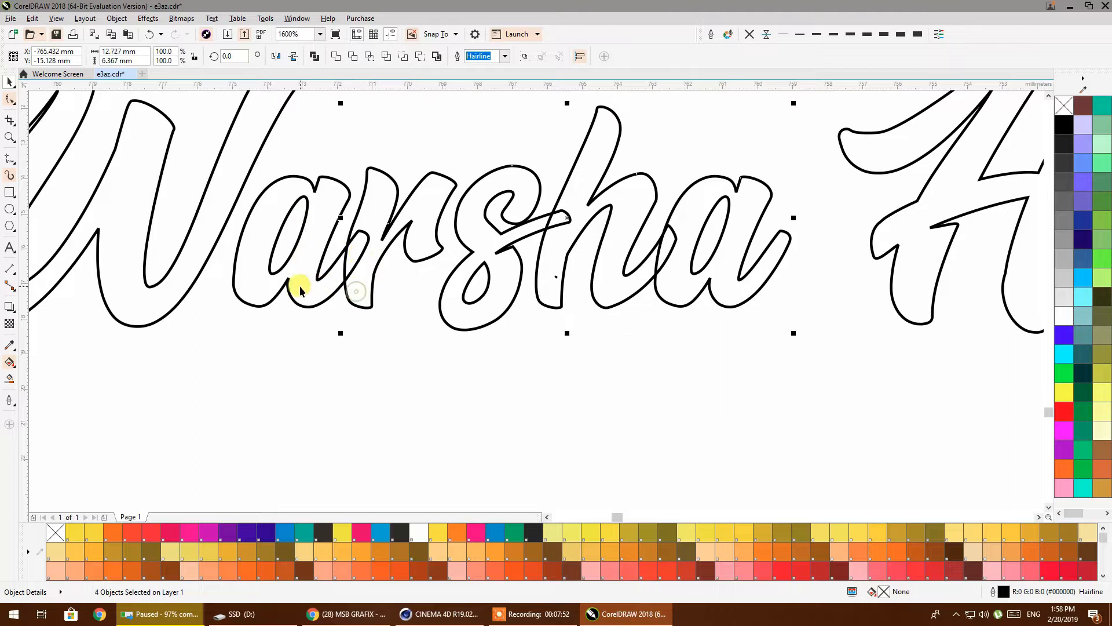
pyautogui.keyDown('shift'); pyautogui.click(184, 267); pyautogui.keyUp('shift')
pyautogui.click(334, 57)
pyautogui.scroll(-5, 485, 289)
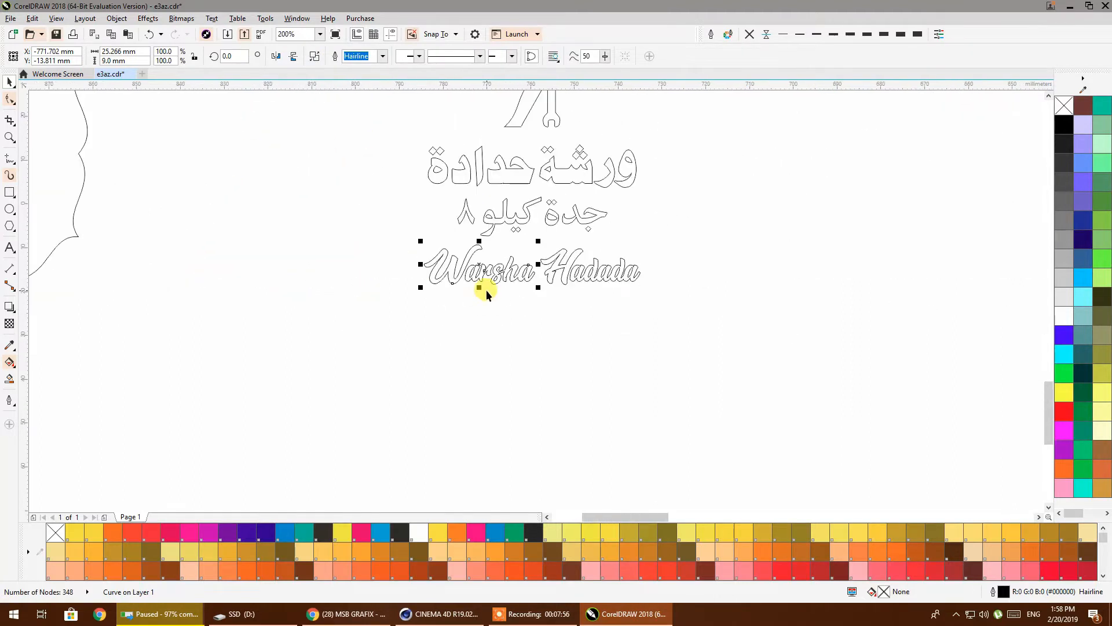
# Combine the tools, the Arabic lettering and the welded words into one curve
pyautogui.click(543, 328)
pyautogui.scroll(-2, 492, 318)
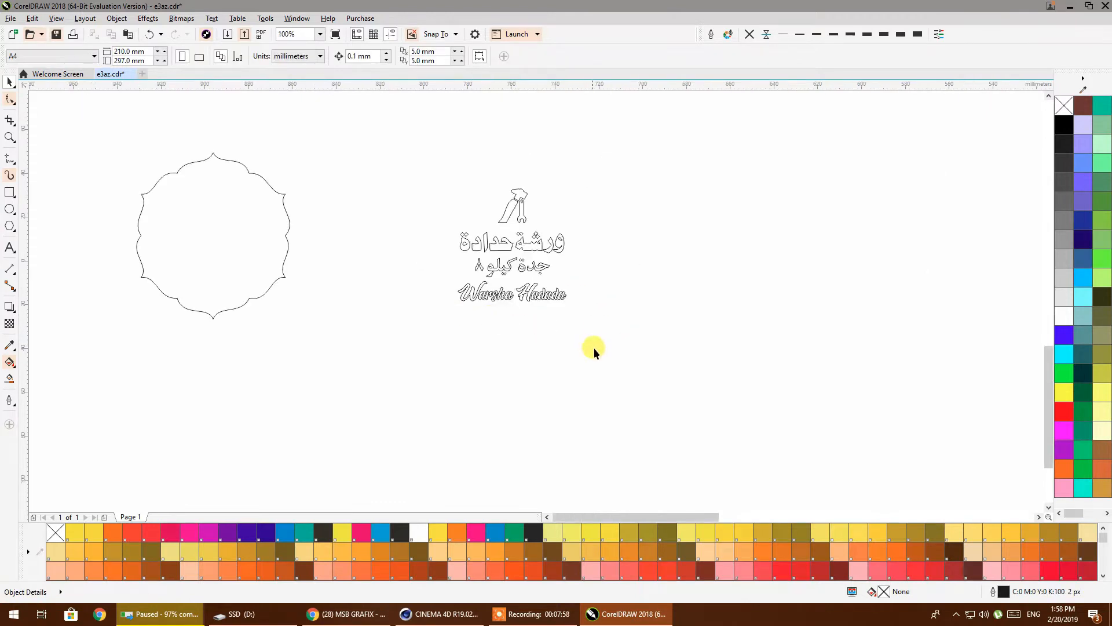
pyautogui.moveTo(363, 166); pyautogui.dragTo(364, 166)
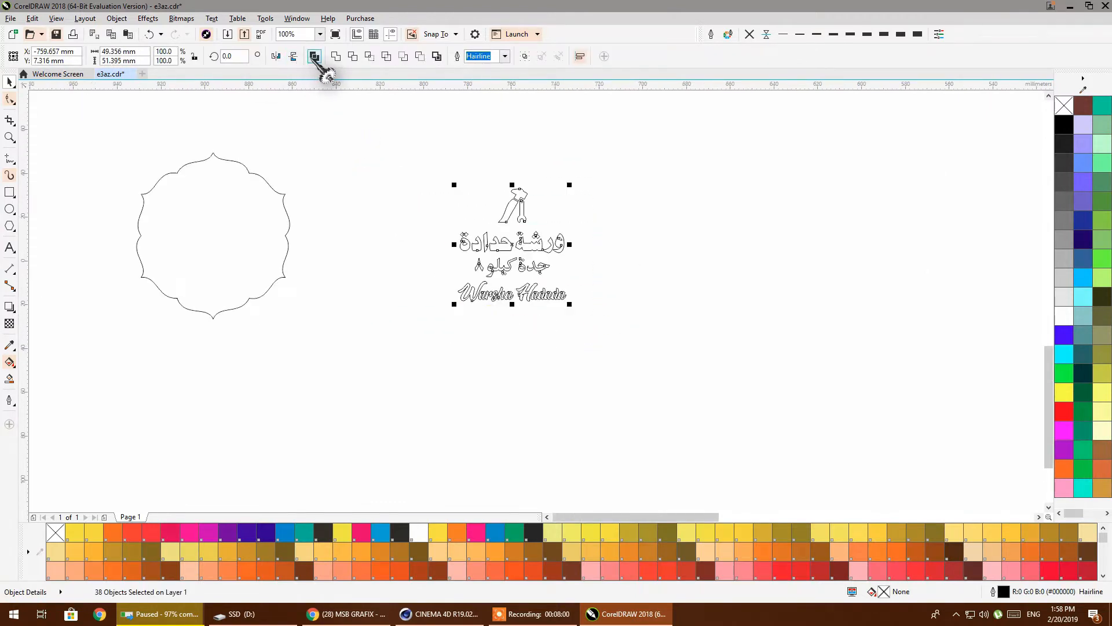
pyautogui.hotkey('ctrl', 'l')
# Align the centres of the ornate frame and the combined tools and lettering horizontally and vertically
pyautogui.moveTo(110, 119); pyautogui.dragTo(534, 319)
pyautogui.press('c')
pyautogui.press('e')
pyautogui.click(632, 346)
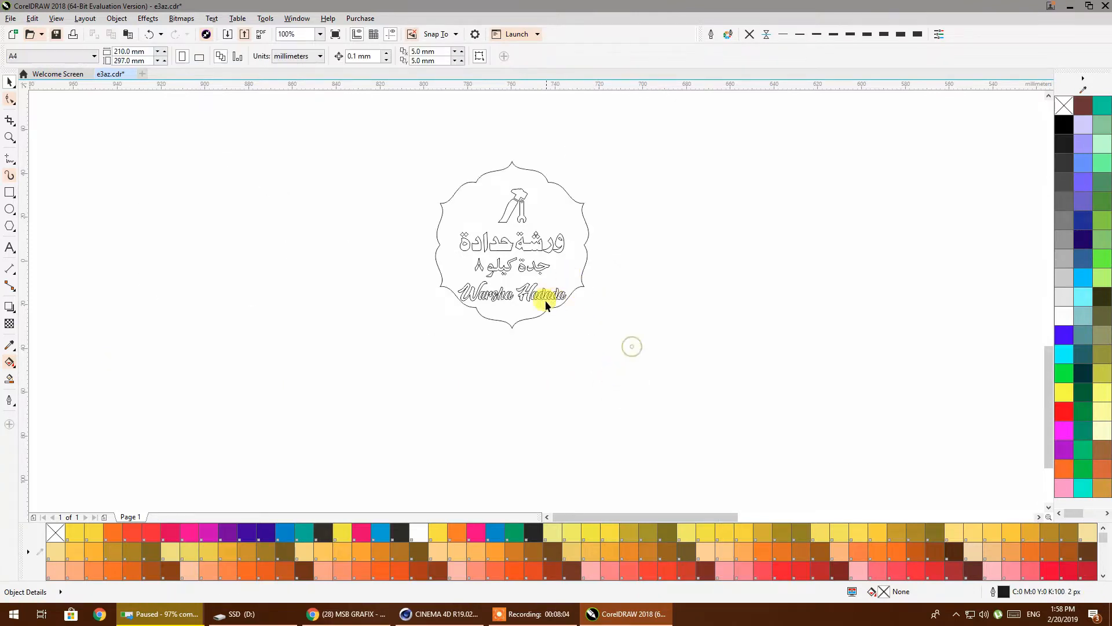
# Shift the ornate frame down and slightly right around the lettering, to about X -758.9 mm, Y 1.2 mm
pyautogui.scroll(2, 545, 304)
pyautogui.keyDown('ctrl'); pyautogui.moveTo(533, 311); pyautogui.dragTo(534, 349); pyautogui.keyUp('ctrl')
pyautogui.scroll(-1, 548, 369)
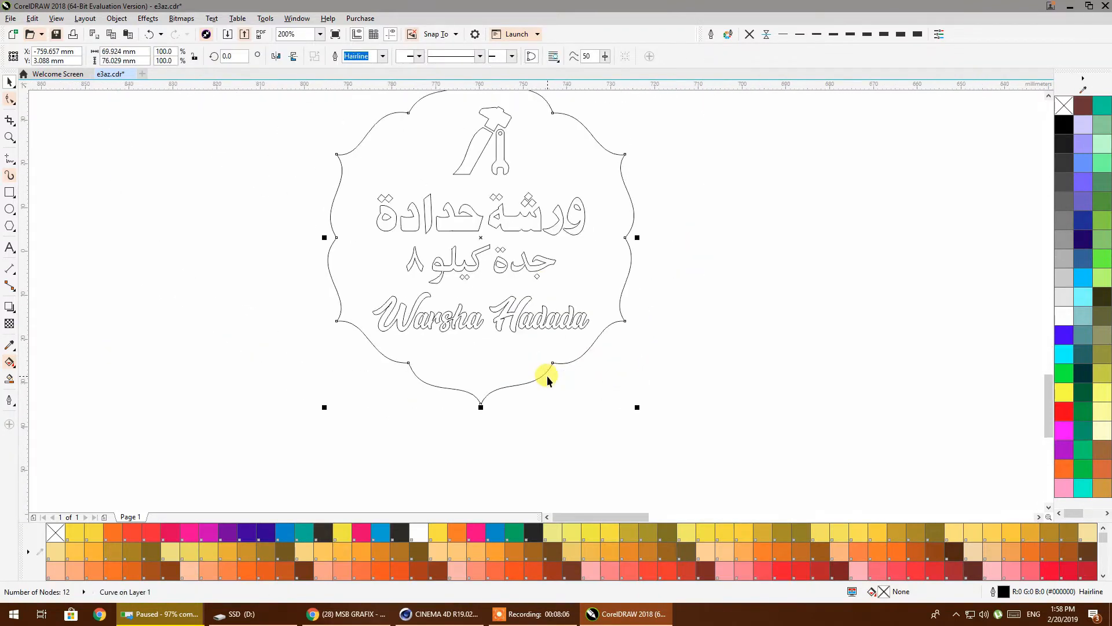
pyautogui.keyDown('ctrl'); pyautogui.moveTo(594, 202); pyautogui.dragTo(622, 200); pyautogui.keyUp('ctrl')
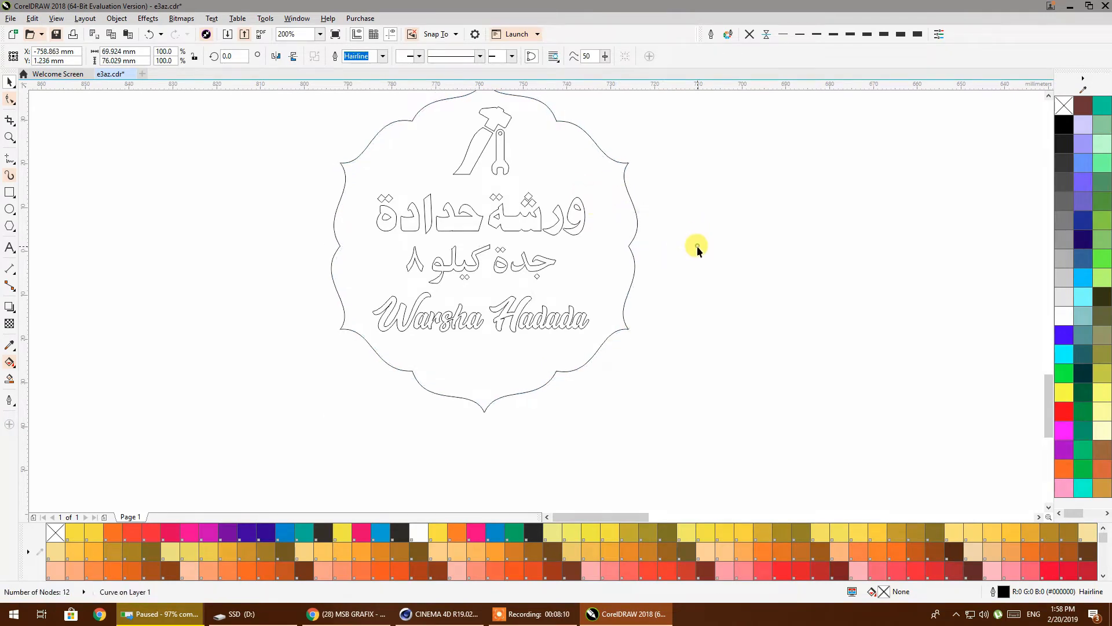
# Export the complete logo to SSD (D:) as an AI - Adobe Illustrator file named logo
pyautogui.scroll(-2, 692, 246)
pyautogui.click(725, 350)
pyautogui.hotkey('ctrl', 'a')
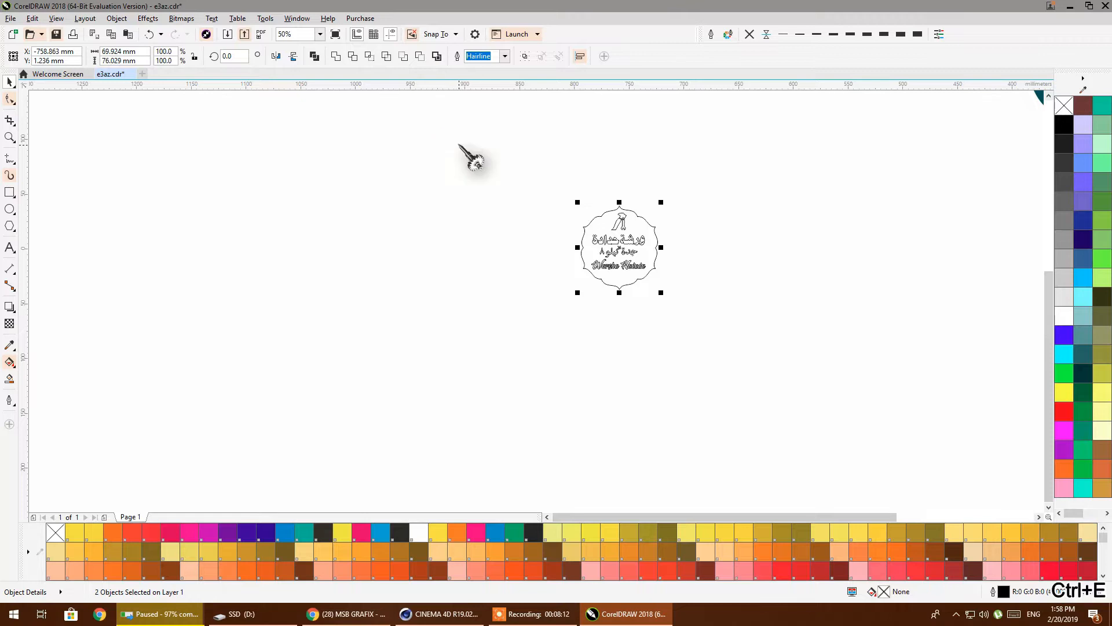
pyautogui.hotkey('ctrl', 'e')
pyautogui.click(479, 376)
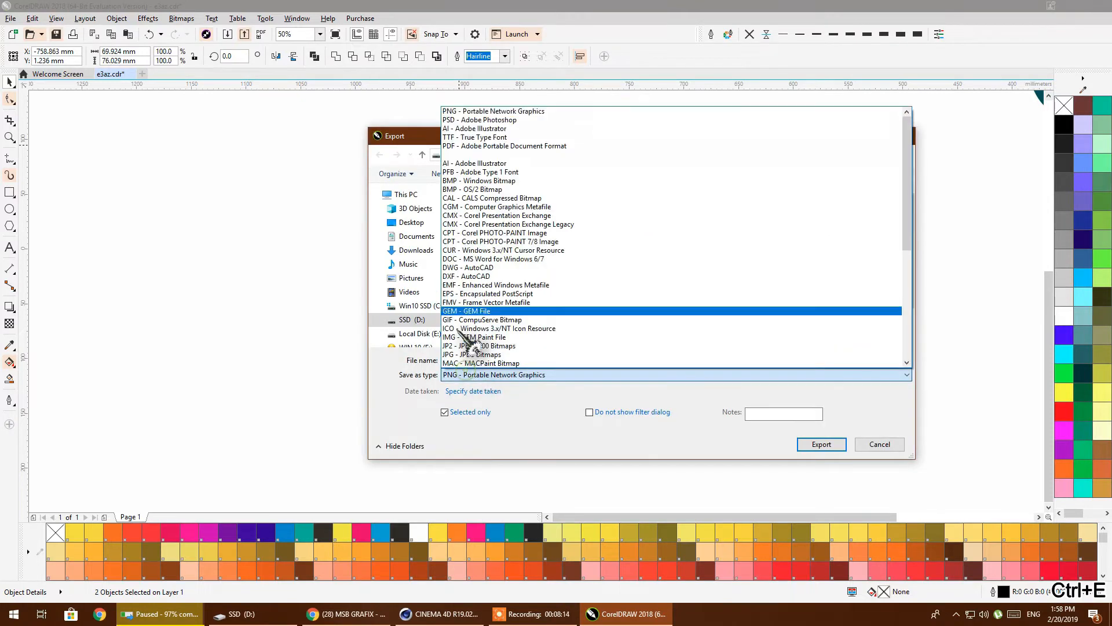
pyautogui.click(463, 128)
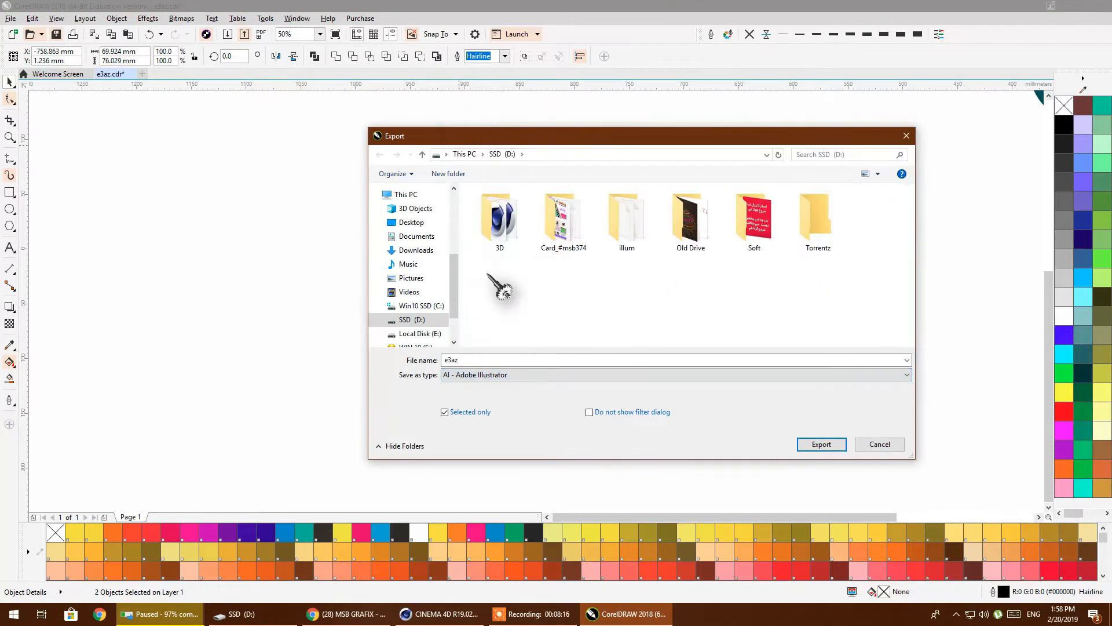
pyautogui.click(483, 360)
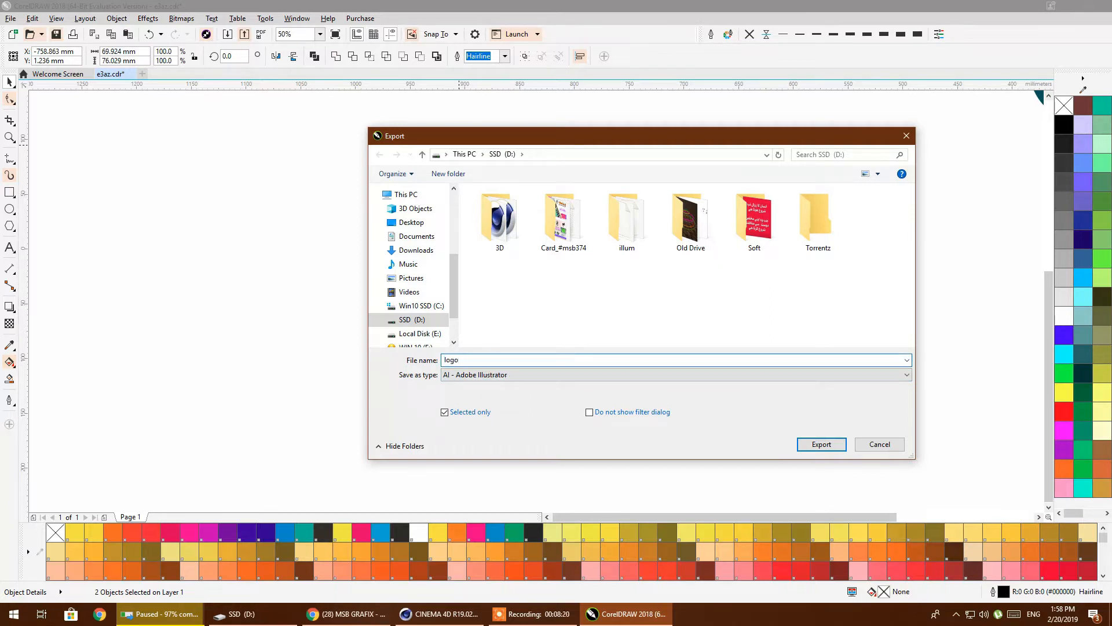
pyautogui.click(821, 444)
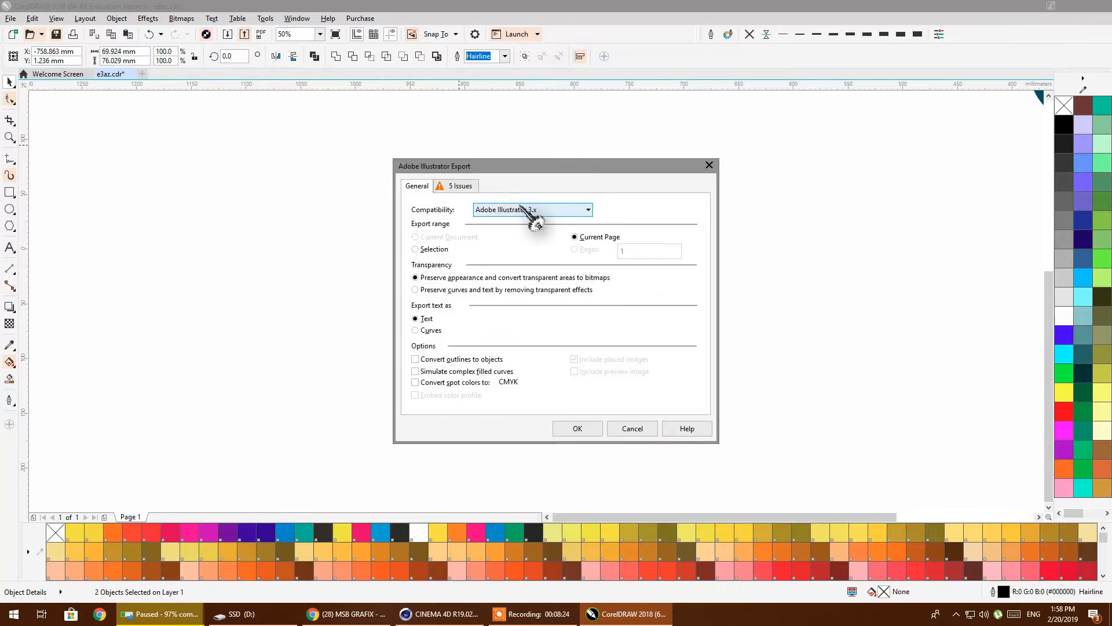
# Choose Adobe Illustrator 3.x compatibility, limit the export range to the selection, and complete the export
pyautogui.click(530, 210)
pyautogui.click(551, 300)
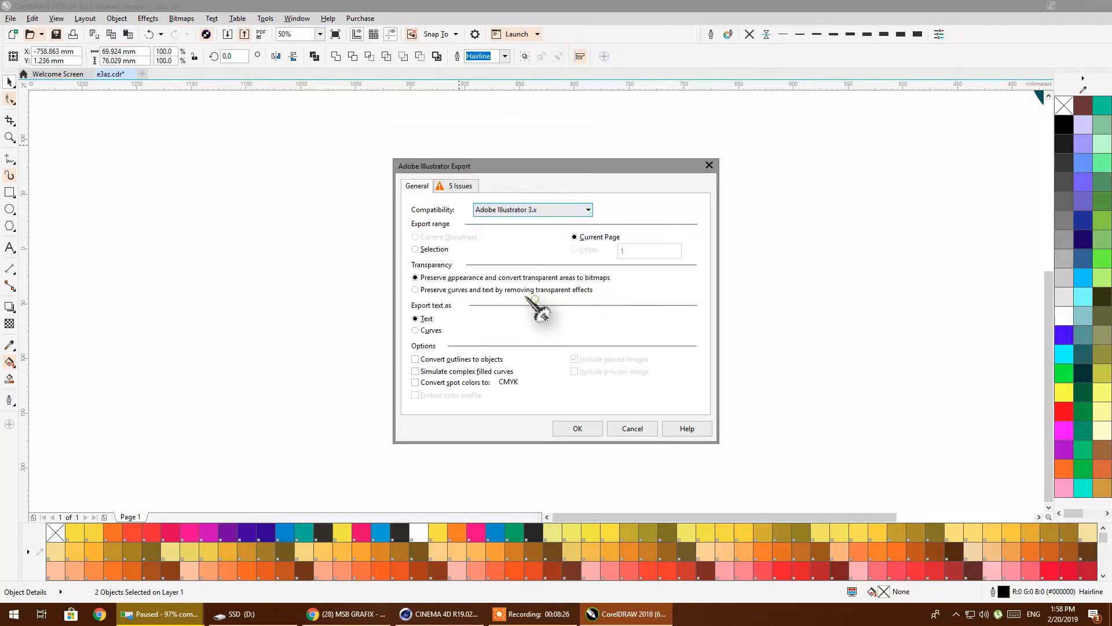
pyautogui.click(435, 249)
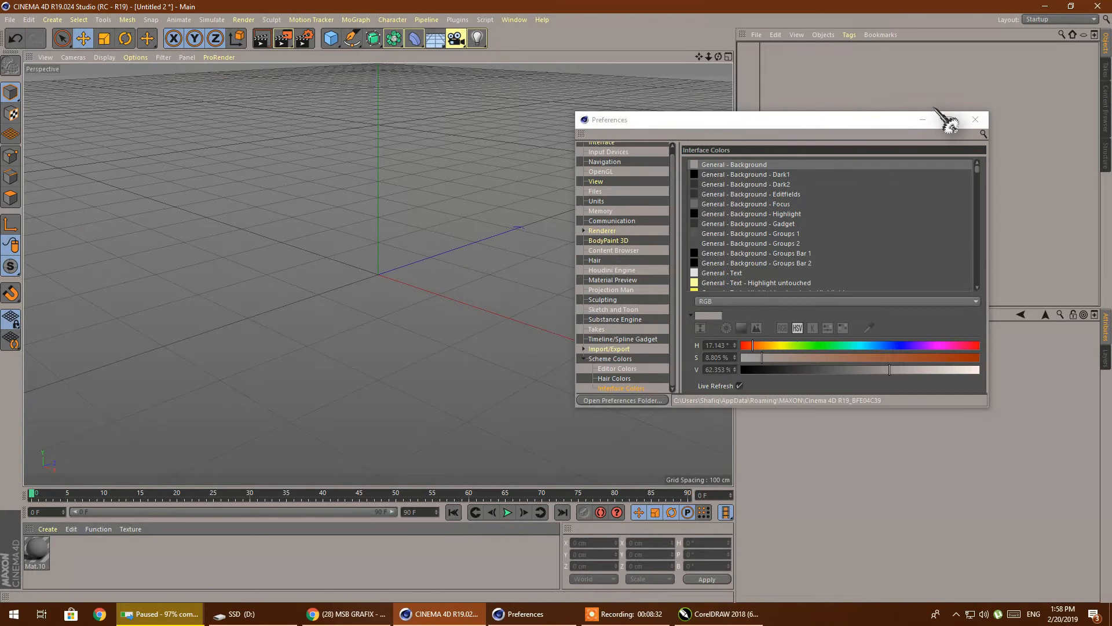
# Close the Preferences window
pyautogui.click(975, 119)
pyautogui.click(10, 20)
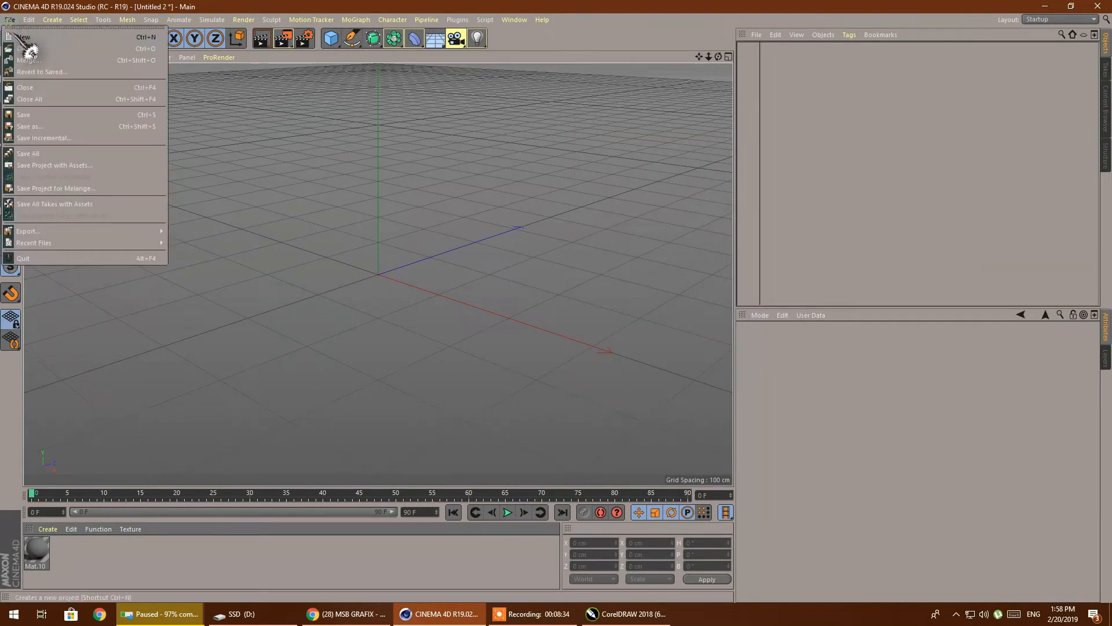
pyautogui.click(28, 49)
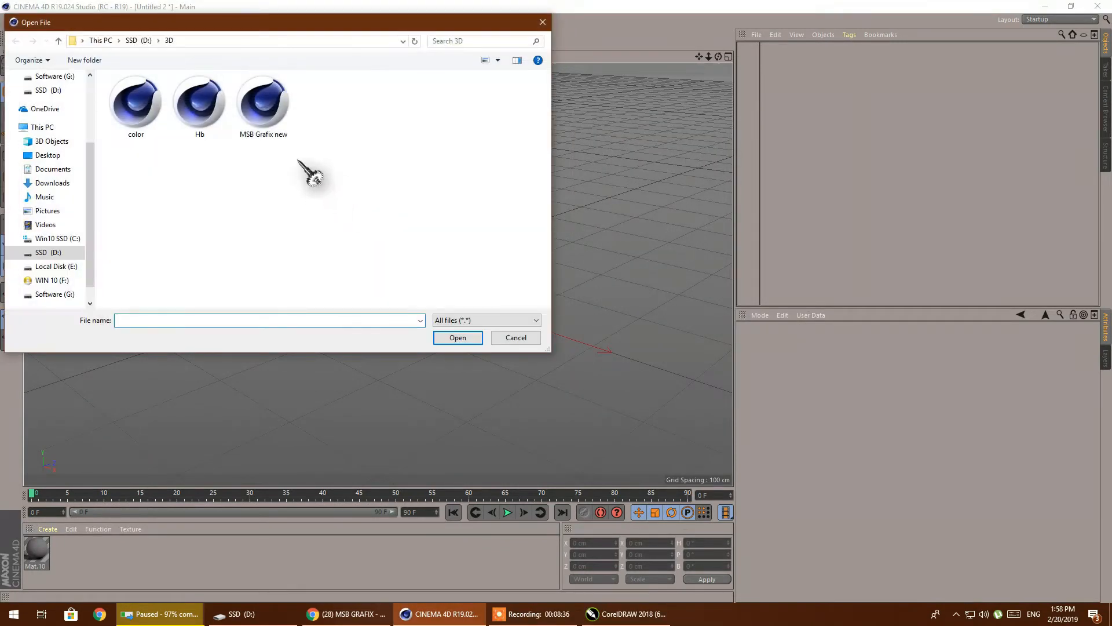
pyautogui.click(516, 338)
# Merge the logo01 file from SSD (D:) into the project, importing at scale 1 centimeter with Connect Splines enabled
pyautogui.click(10, 19)
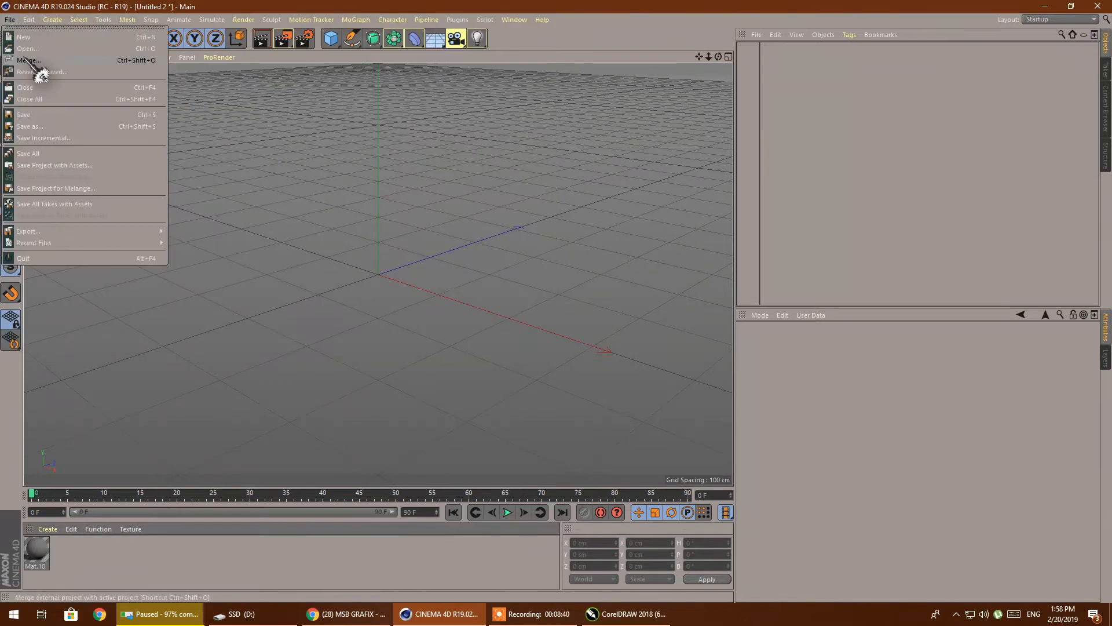
pyautogui.click(37, 74)
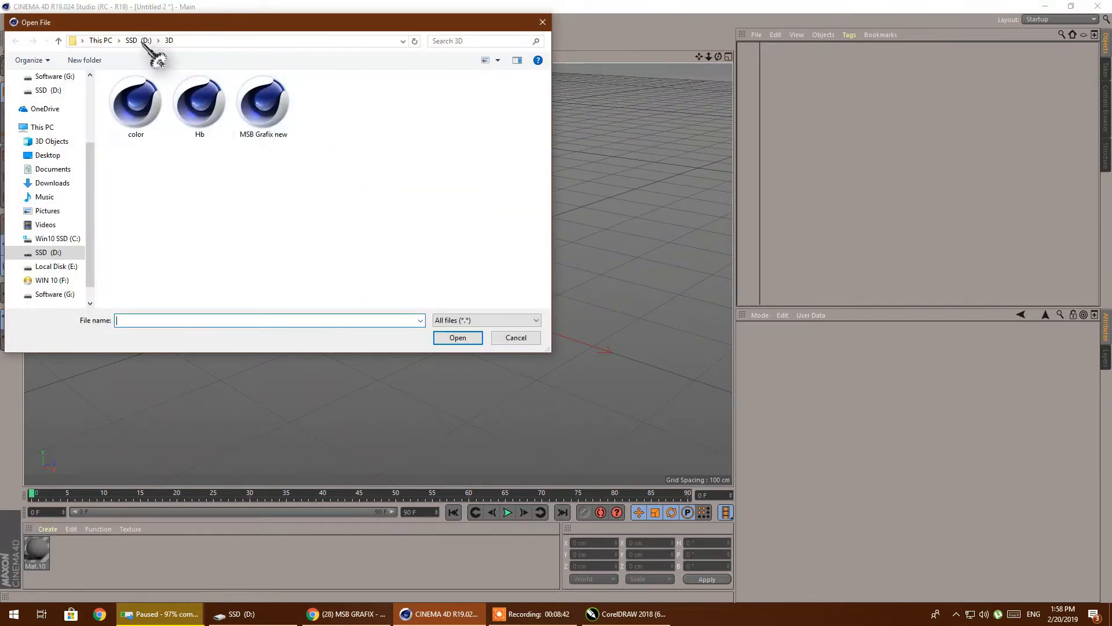
pyautogui.click(143, 42)
pyautogui.scroll(-2, 316, 197)
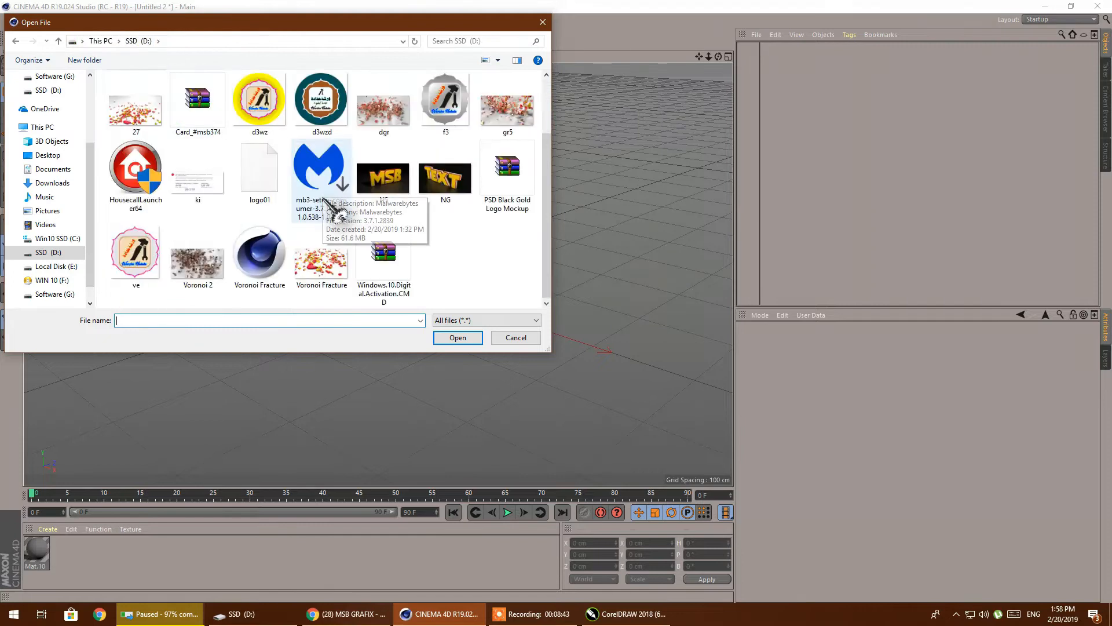
pyautogui.click(264, 198)
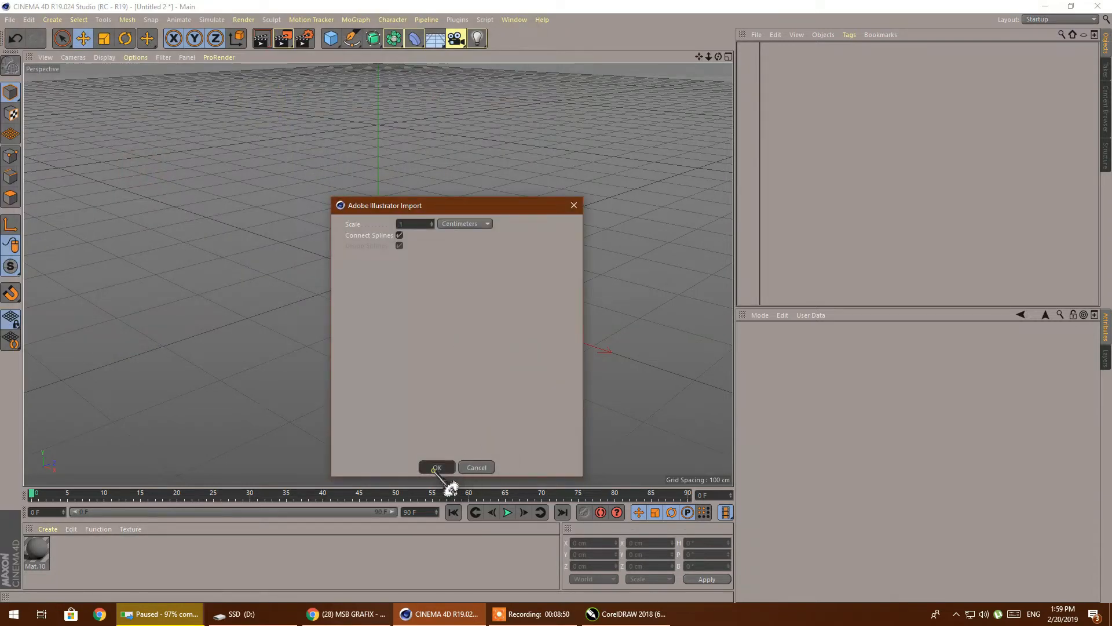
pyautogui.click(436, 467)
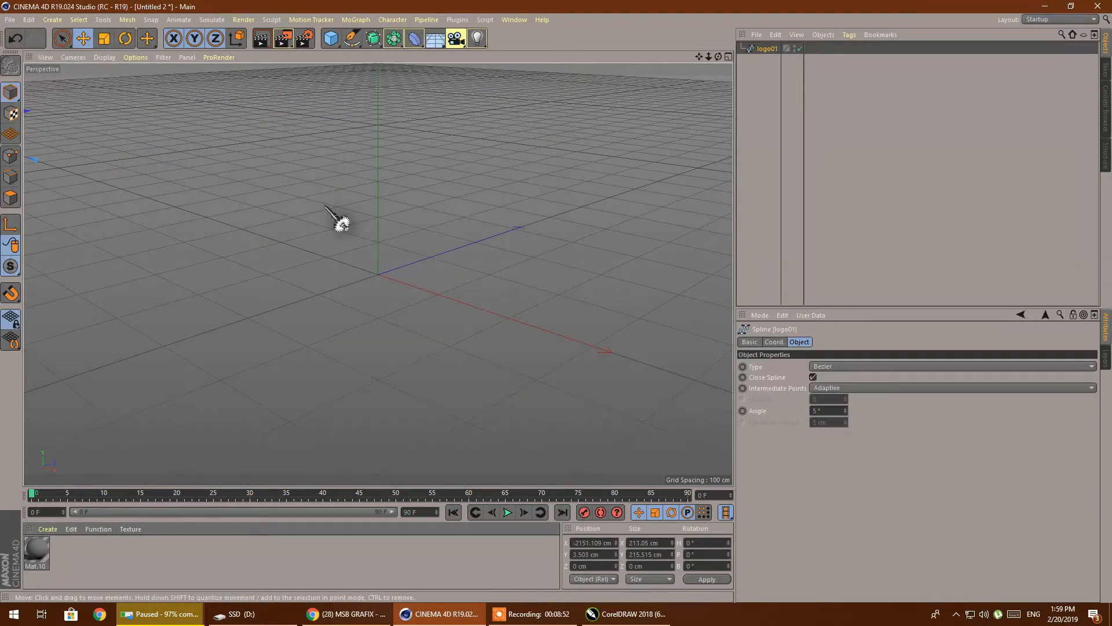
# Frame the imported logo01 spline in the perspective view and examine its outlines
pyautogui.scroll(-3, 324, 207)
pyautogui.scroll(-5, 400, 252)
pyautogui.scroll(3, 145, 167)
pyautogui.scroll(3, 145, 166)
pyautogui.scroll(2, 421, 260)
pyautogui.scroll(4, 212, 240)
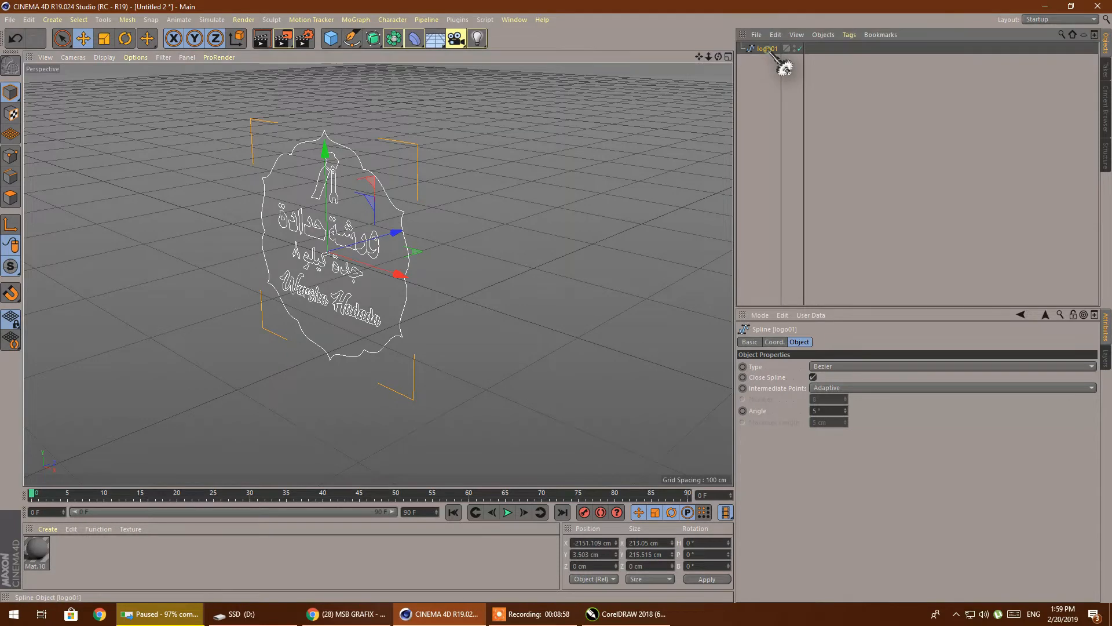
pyautogui.click(534, 614)
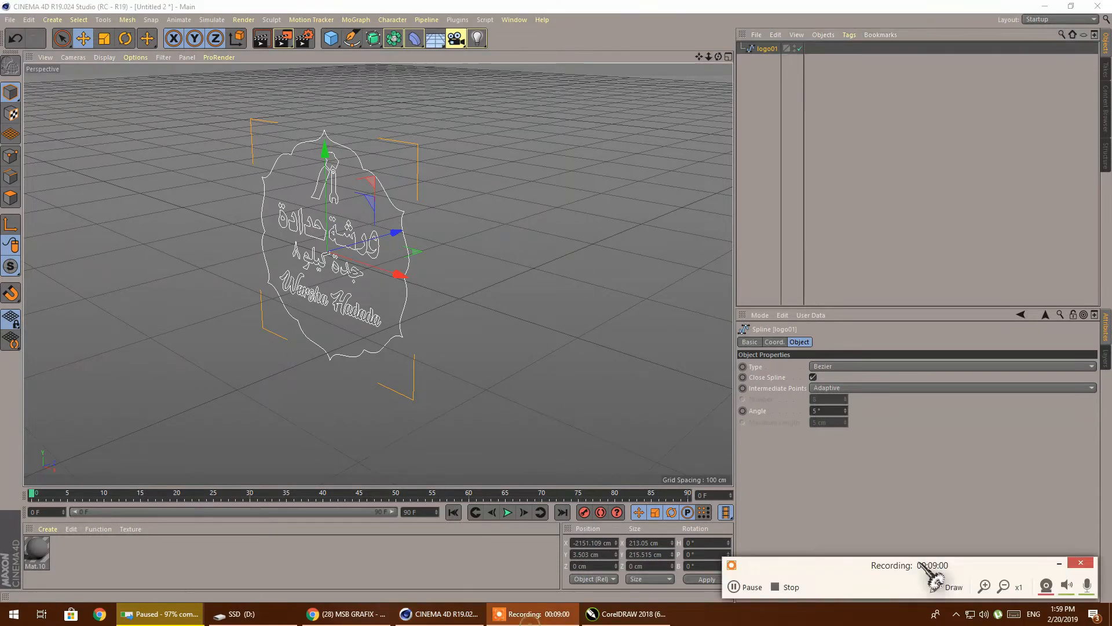
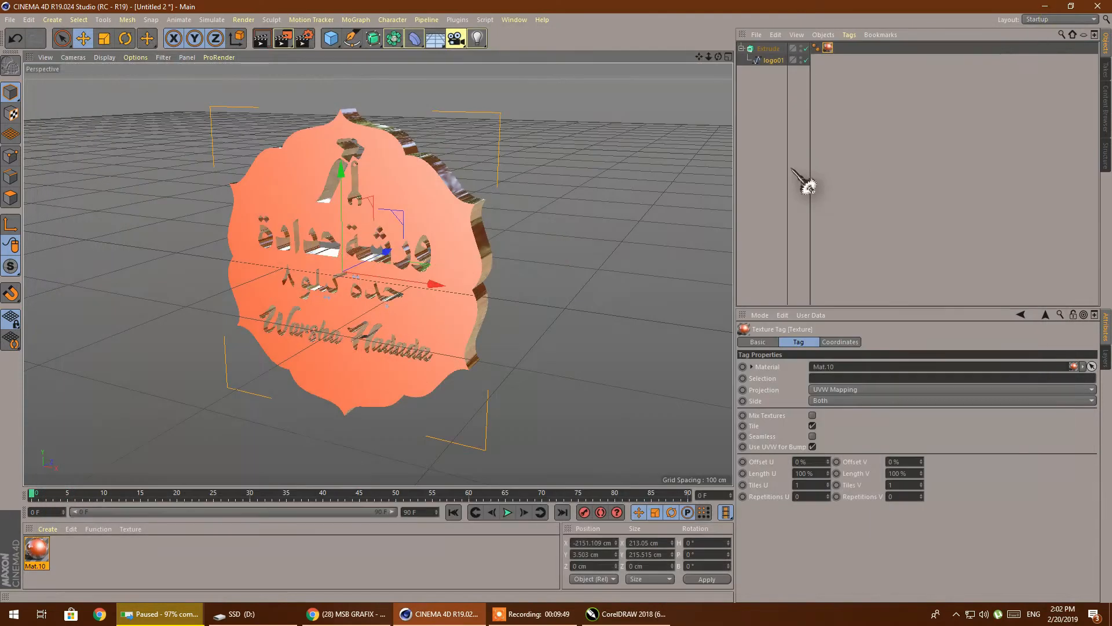
# Set the logo01 spline's pitch rotation to -90° and try moving it upward, undoing the move
pyautogui.click(706, 555)
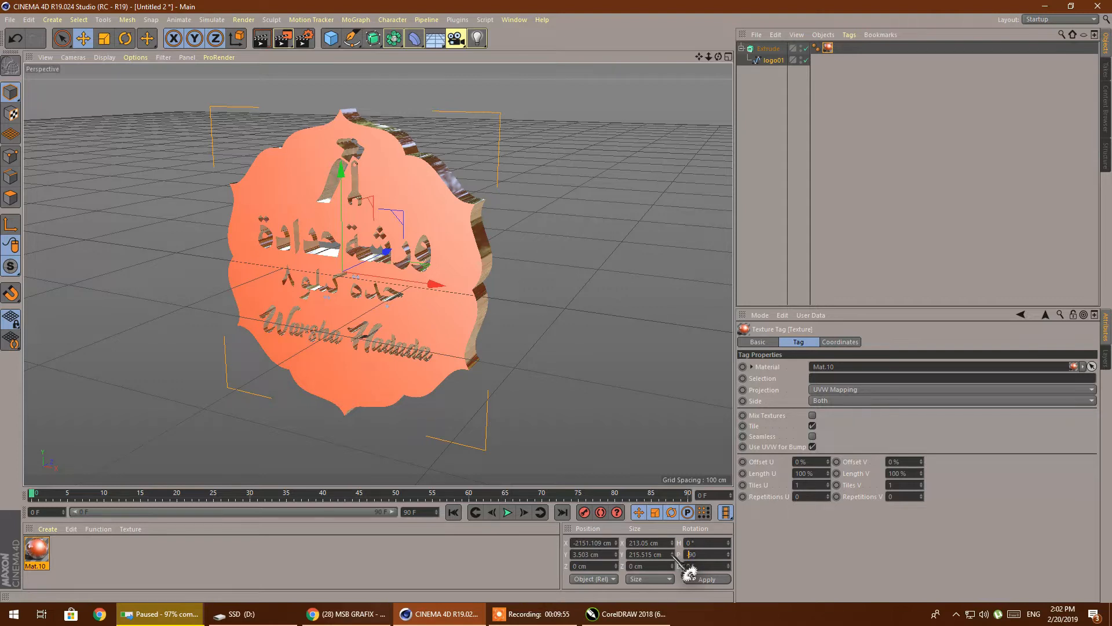
pyautogui.write('-')
pyautogui.press('Return')
pyautogui.moveTo(344, 364); pyautogui.dragTo(336, 312)
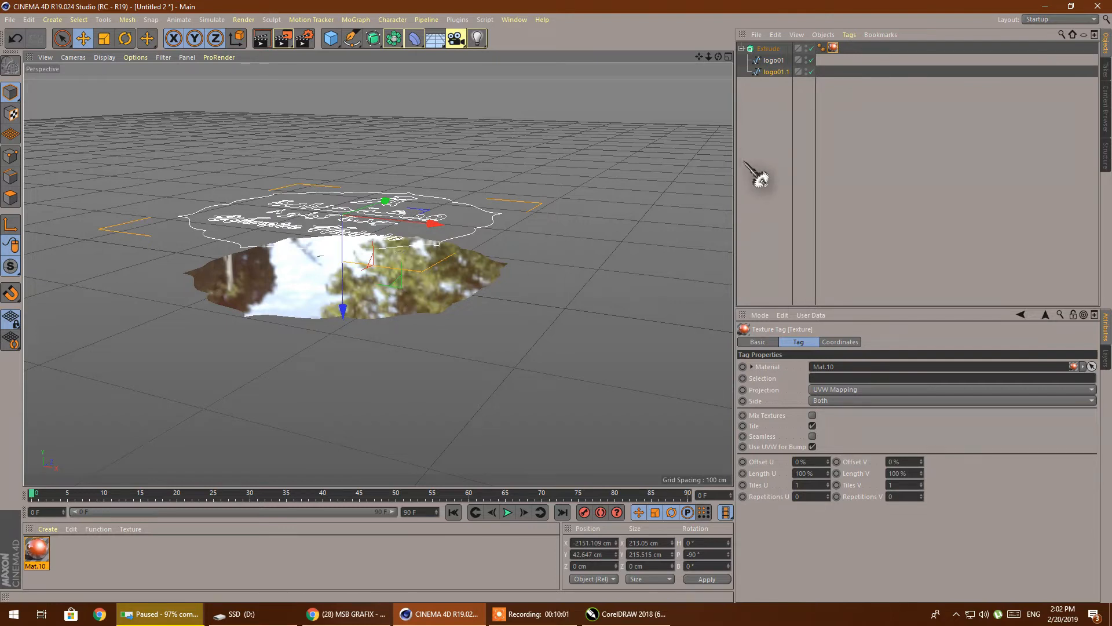
pyautogui.hotkey('ctrl', 'z')
# Select the Extrude and logo01 objects together and raise them to about Y 78.5 cm
pyautogui.moveTo(760, 66); pyautogui.dragTo(752, 48)
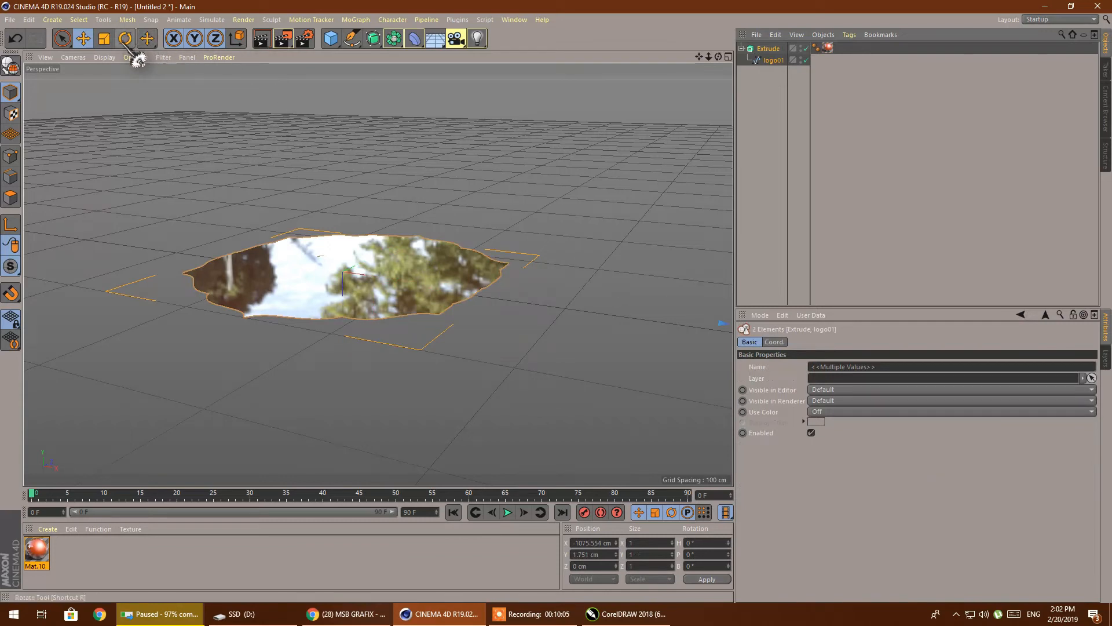
pyautogui.click(83, 39)
pyautogui.scroll(-10, 478, 341)
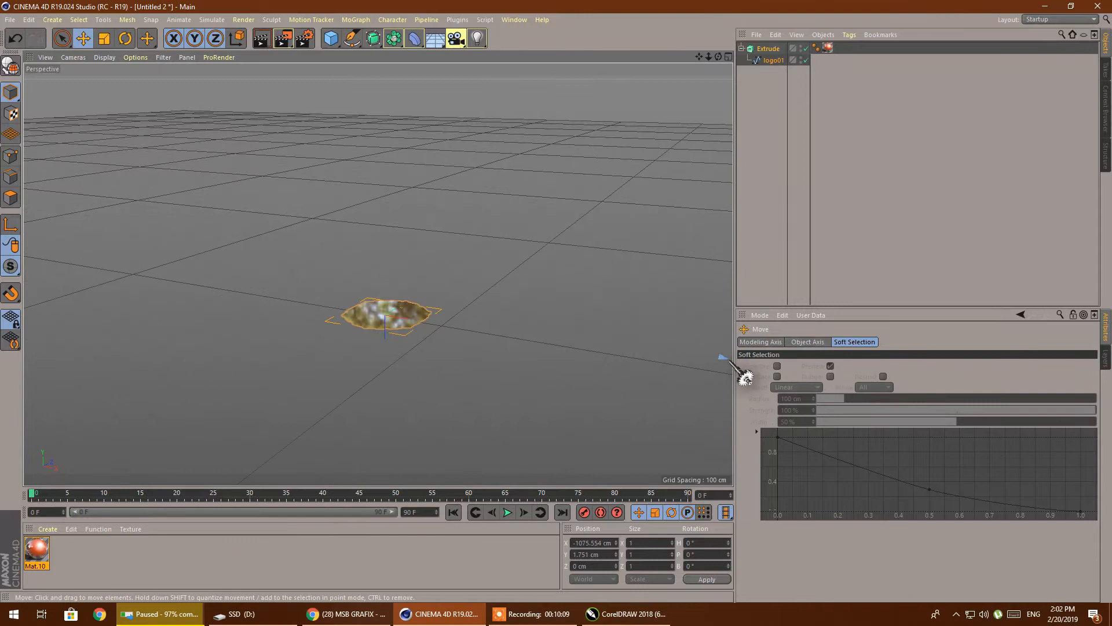
pyautogui.press('s')
pyautogui.moveTo(392, 182); pyautogui.dragTo(390, 166)
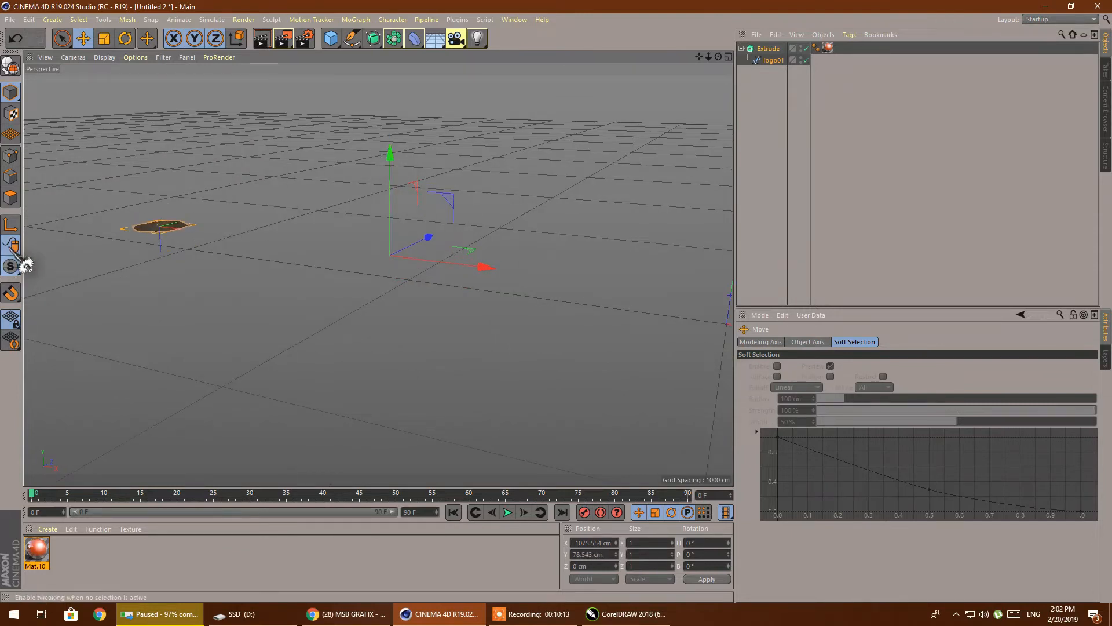
# Enable axis modification and move the selected objects' axis onto the logo, to about X -2208 cm, Z 61.2 cm
pyautogui.click(9, 228)
pyautogui.moveTo(489, 269); pyautogui.dragTo(222, 255)
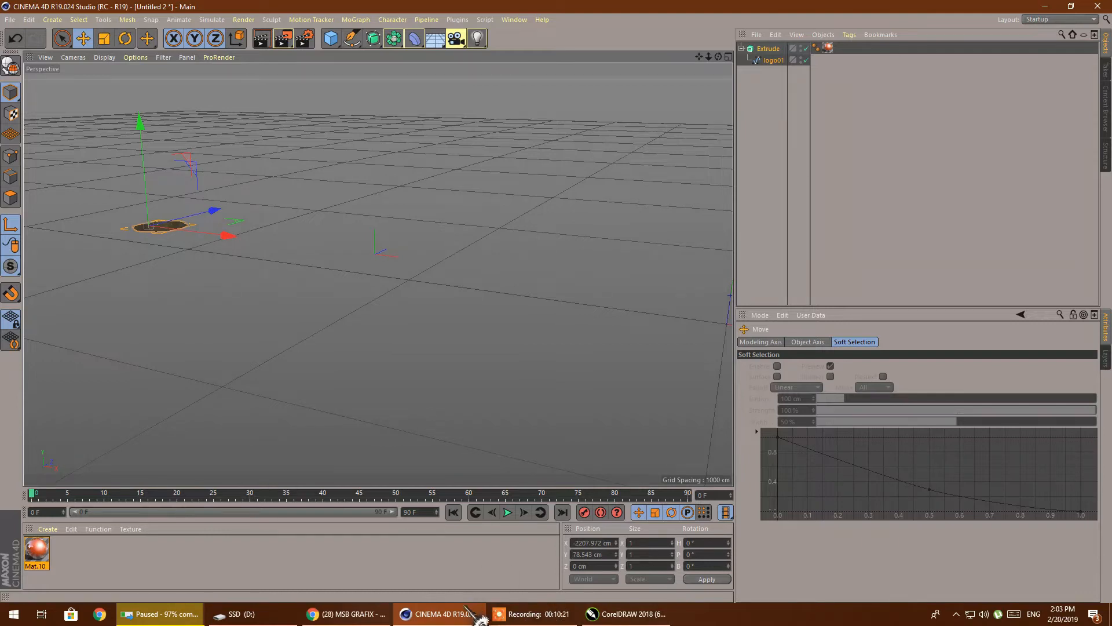
pyautogui.moveTo(213, 210); pyautogui.dragTo(226, 220)
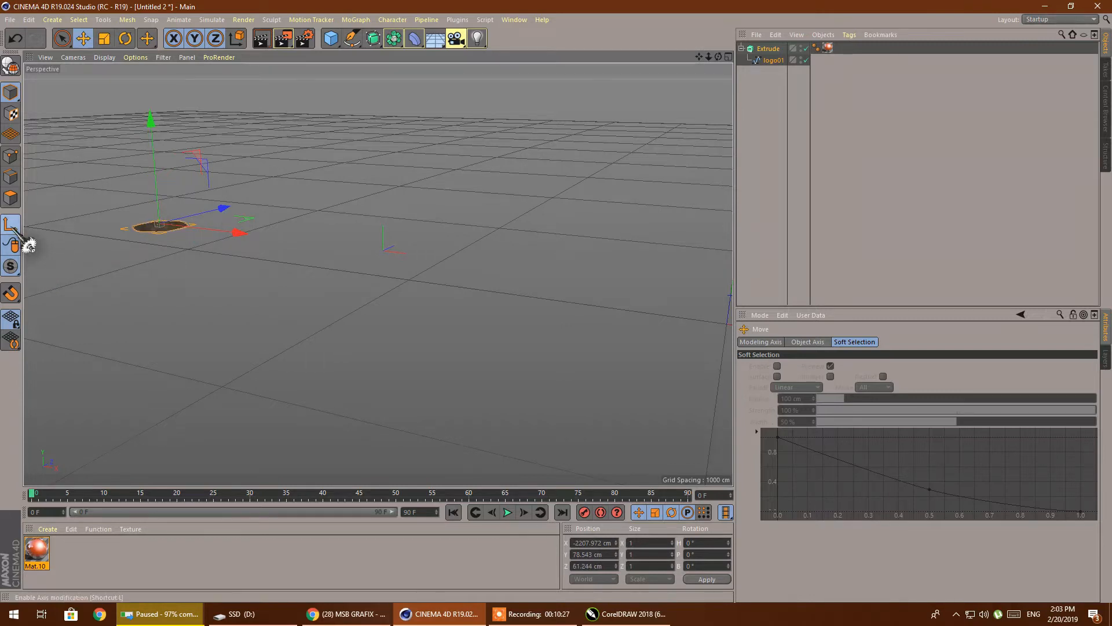
# Move the selected Extrude and logo01 toward the scene centre, to about X -1069.6 cm, Y 122.3 cm, Z 3.3 cm
pyautogui.moveTo(238, 232); pyautogui.dragTo(491, 293)
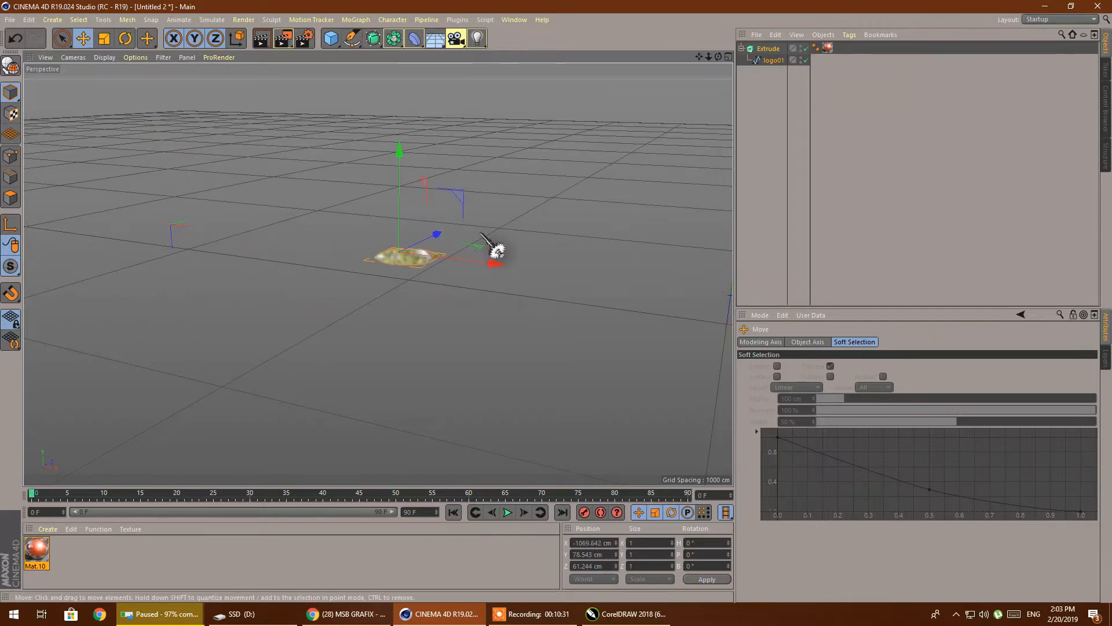
pyautogui.moveTo(437, 233); pyautogui.dragTo(429, 238)
pyautogui.moveTo(391, 159); pyautogui.dragTo(388, 147)
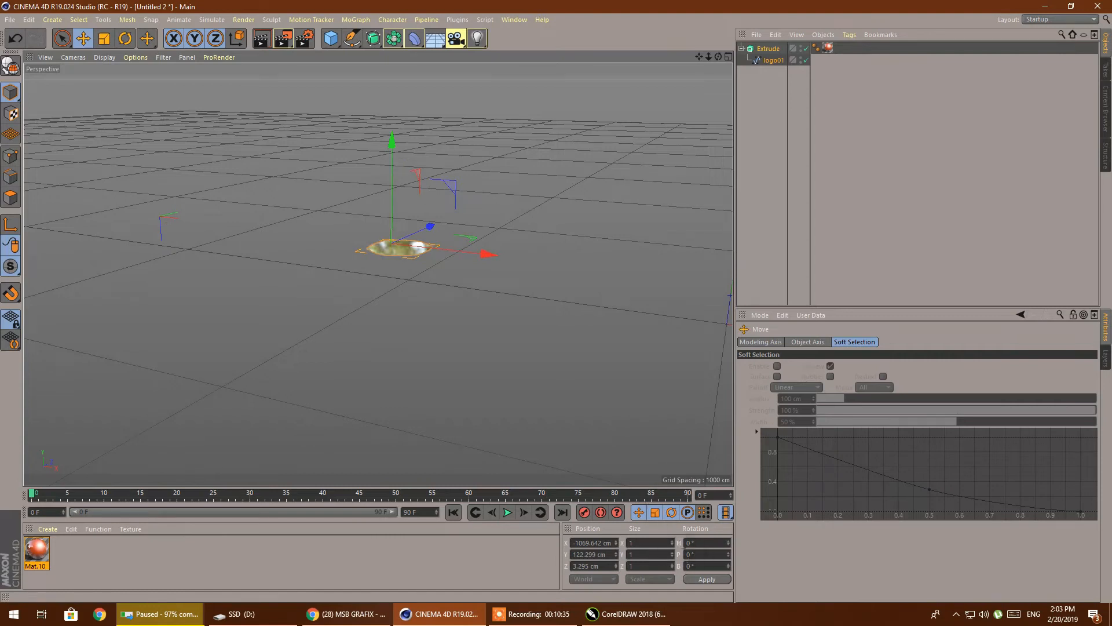
# Rotate the selected Extrude and logo01 together to H 180°, P 0°, B 180°
pyautogui.click(701, 555)
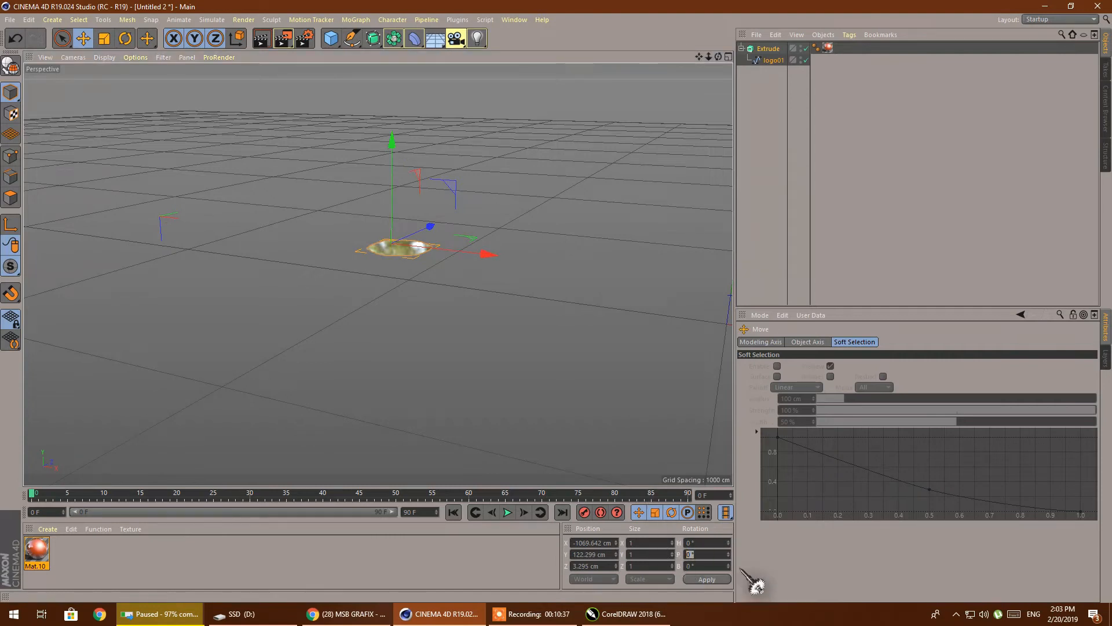
pyautogui.press('Return')
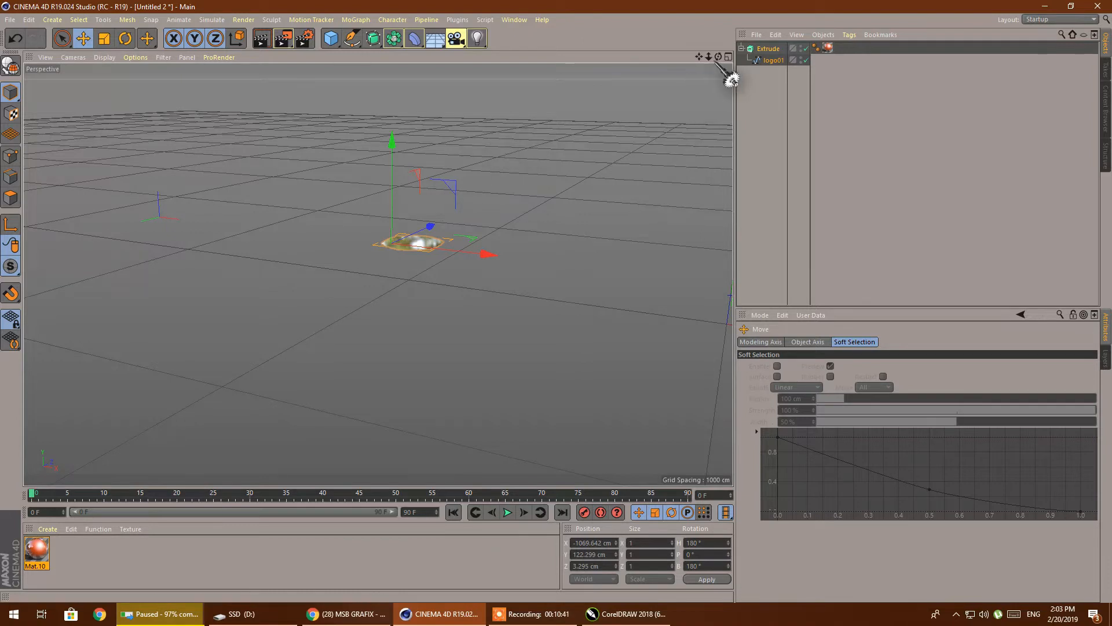
pyautogui.moveTo(719, 57); pyautogui.dragTo(553, 116)
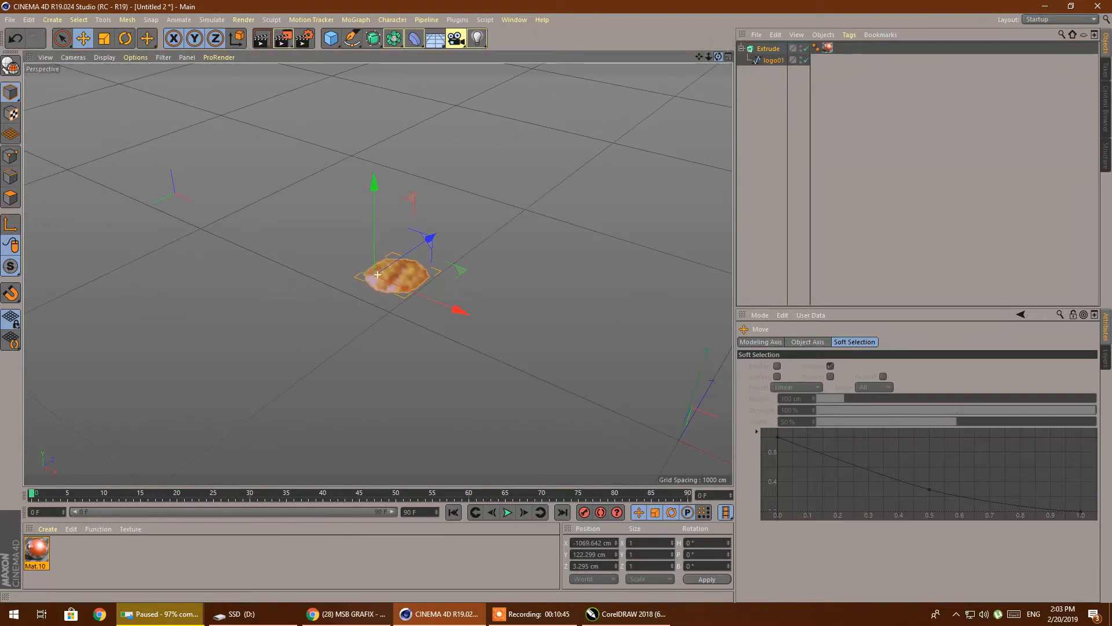
# Select the logo01 spline inside the Extrude and set its pitch rotation to 0°
pyautogui.click(769, 62)
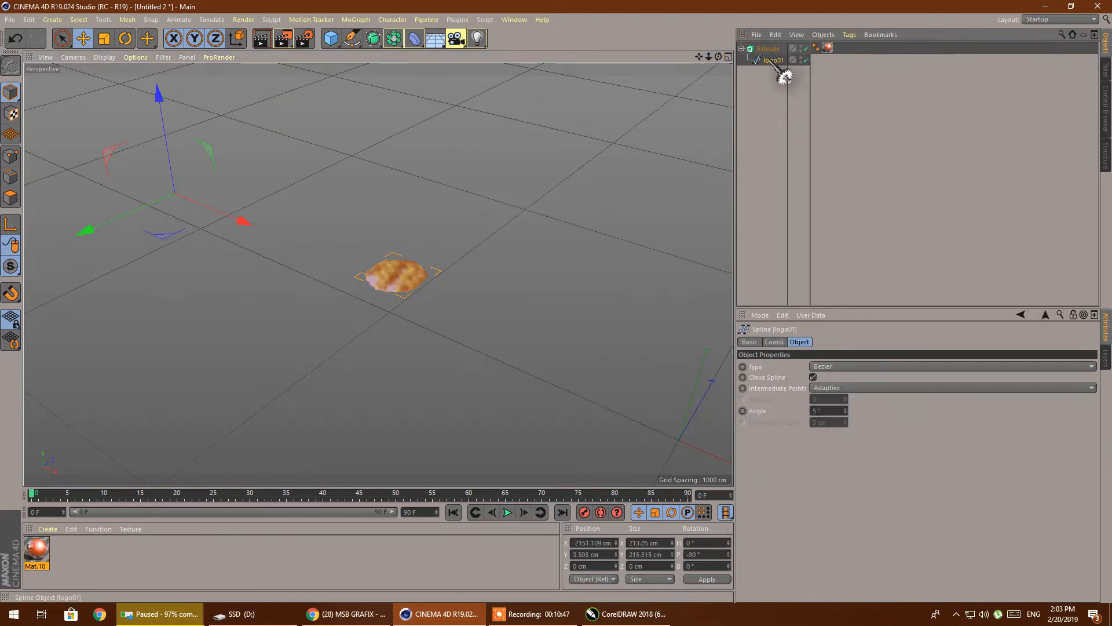
pyautogui.click(742, 49)
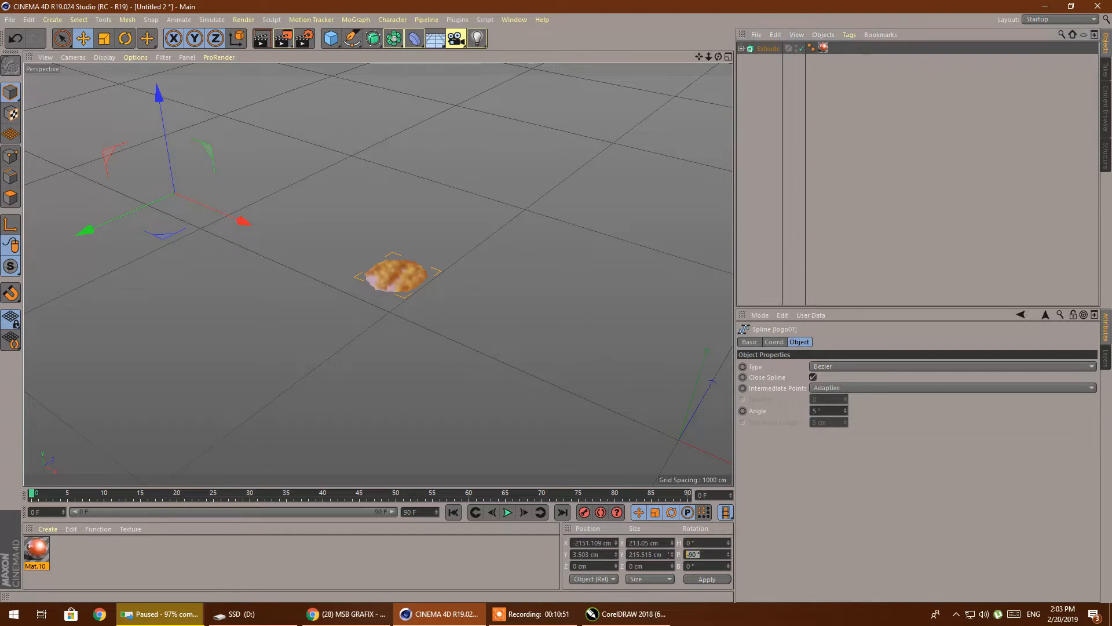
pyautogui.write('0')
pyautogui.press('Return')
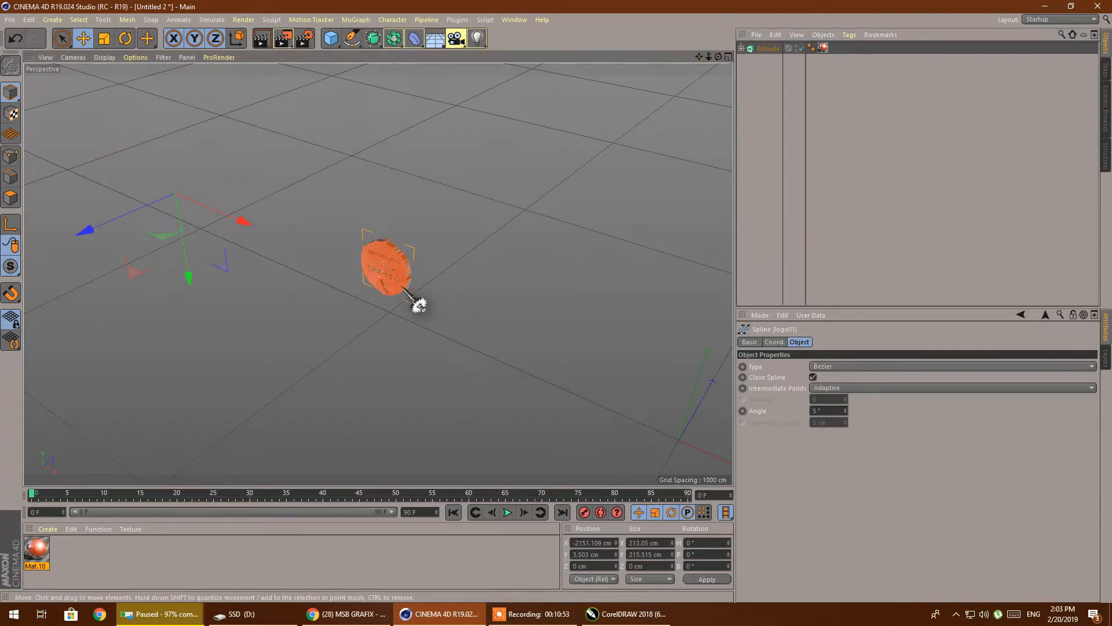
pyautogui.scroll(10, 412, 275)
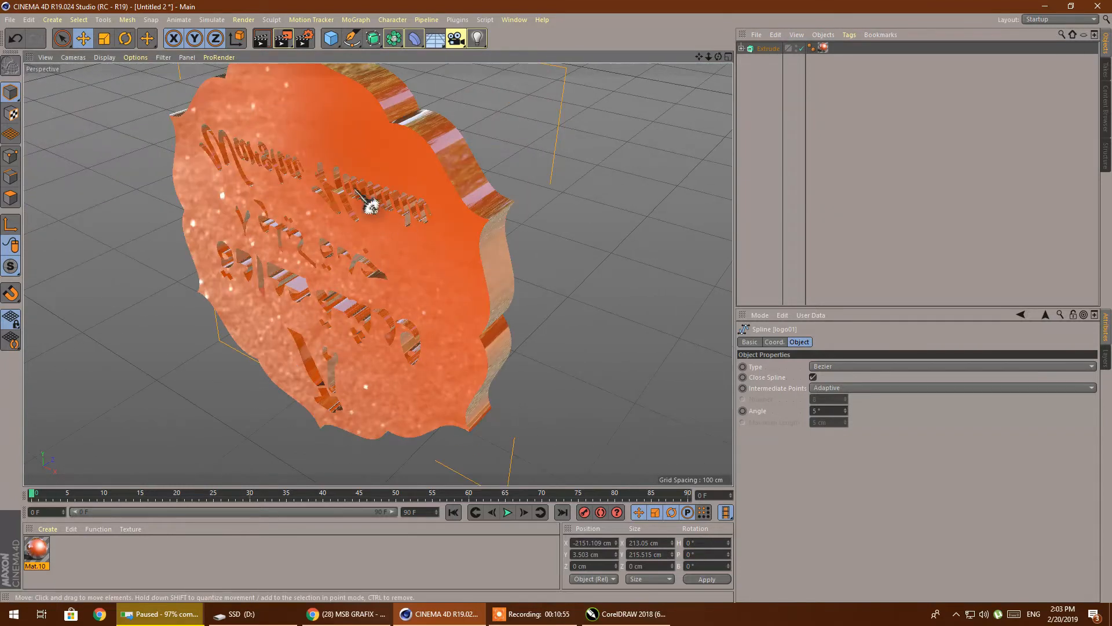
# Set the logo01 spline's pitch rotation to -180° and check the orientation of the lettering
pyautogui.doubleClick(707, 555)
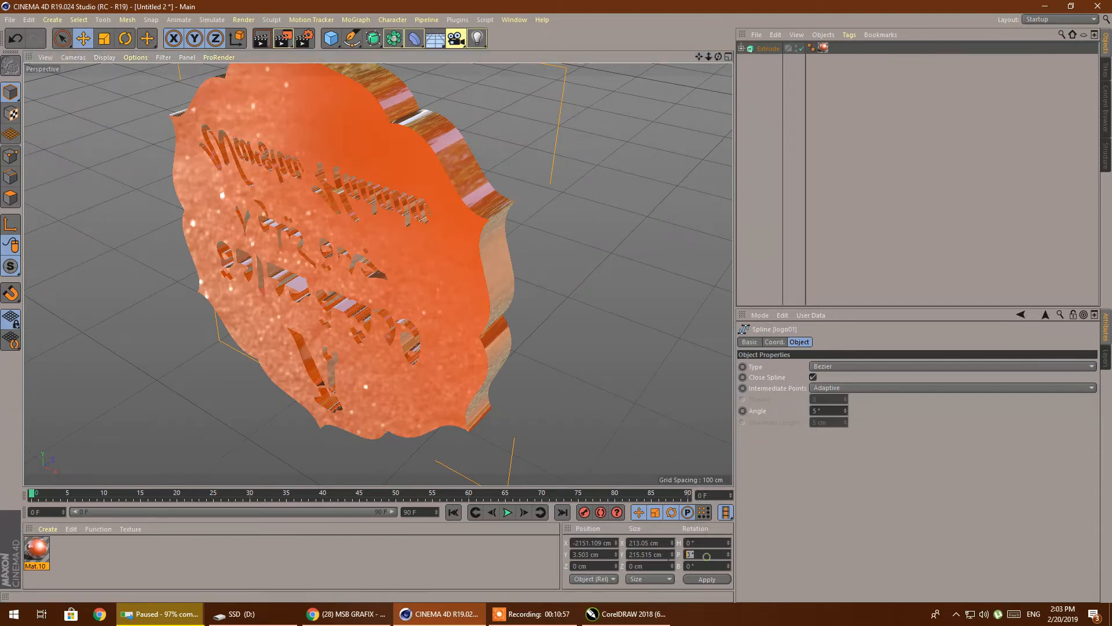
pyautogui.write('-180')
pyautogui.press('Return')
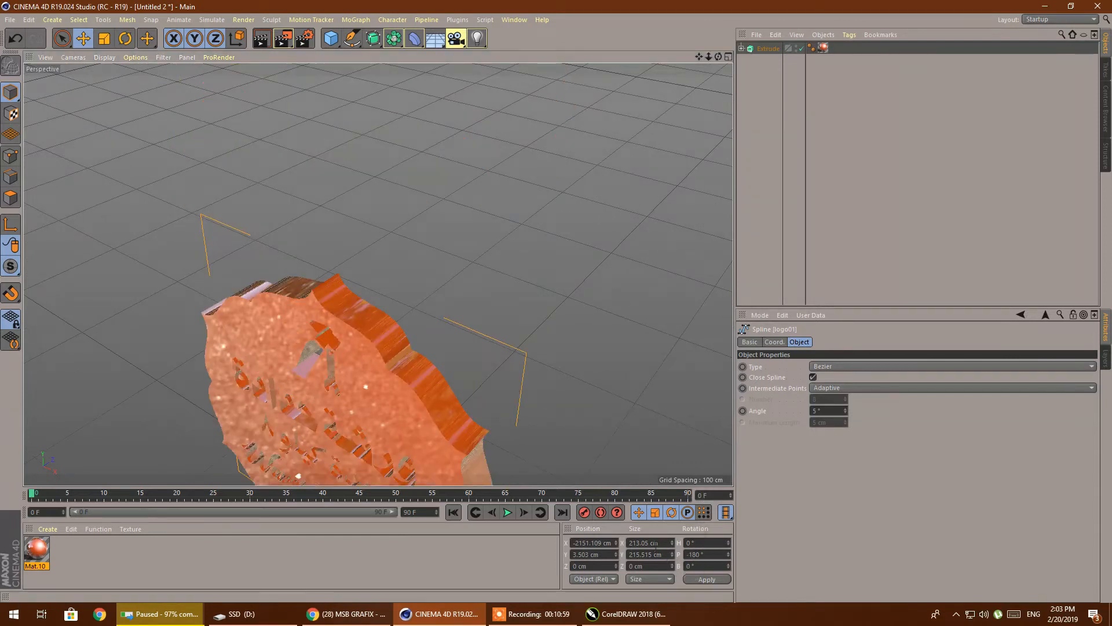
pyautogui.scroll(-4, 296, 284)
pyautogui.scroll(5, 268, 436)
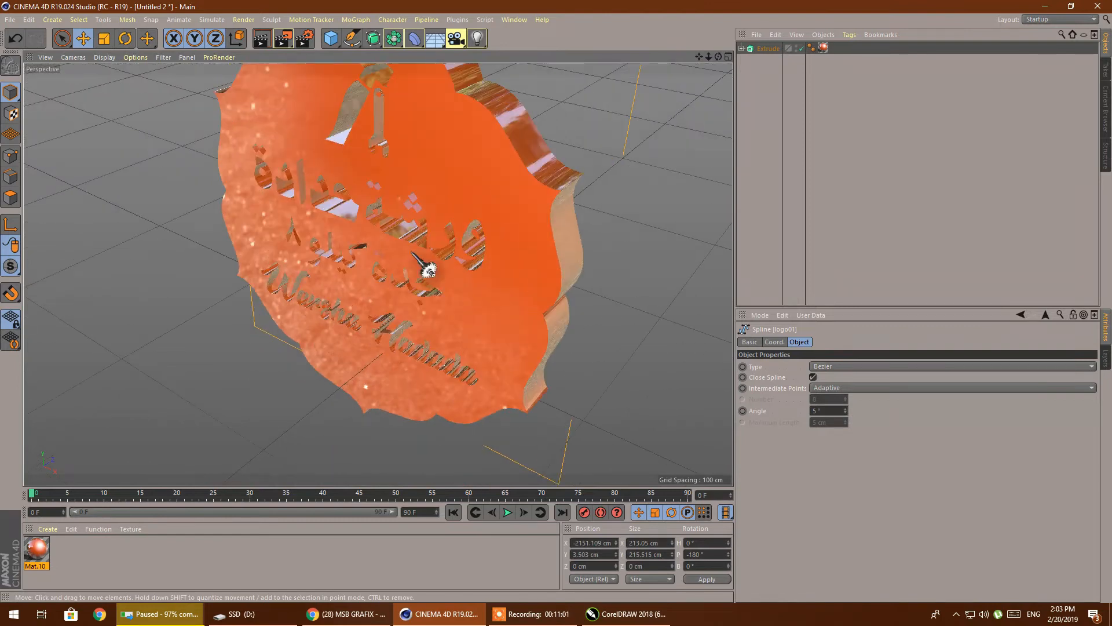
# Add a Floor object to the scene beneath the extruded logo
pyautogui.moveTo(456, 39)
pyautogui.mouseDown()
pyautogui.moveTo(461, 65)
pyautogui.moveTo(467, 58)
pyautogui.mouseUp()
pyautogui.scroll(-2, 485, 287)
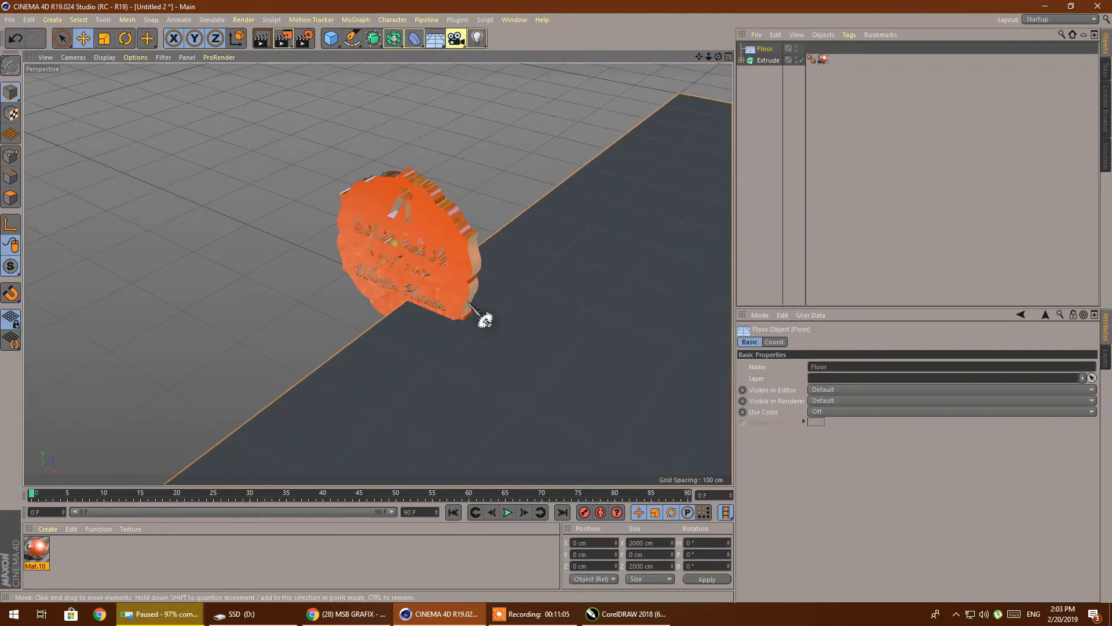
pyautogui.scroll(-3, 223, 211)
pyautogui.scroll(-2, 289, 234)
# Select the Extrude object and move it over the floor, to about X 245 cm, Y 195 cm
pyautogui.click(305, 241)
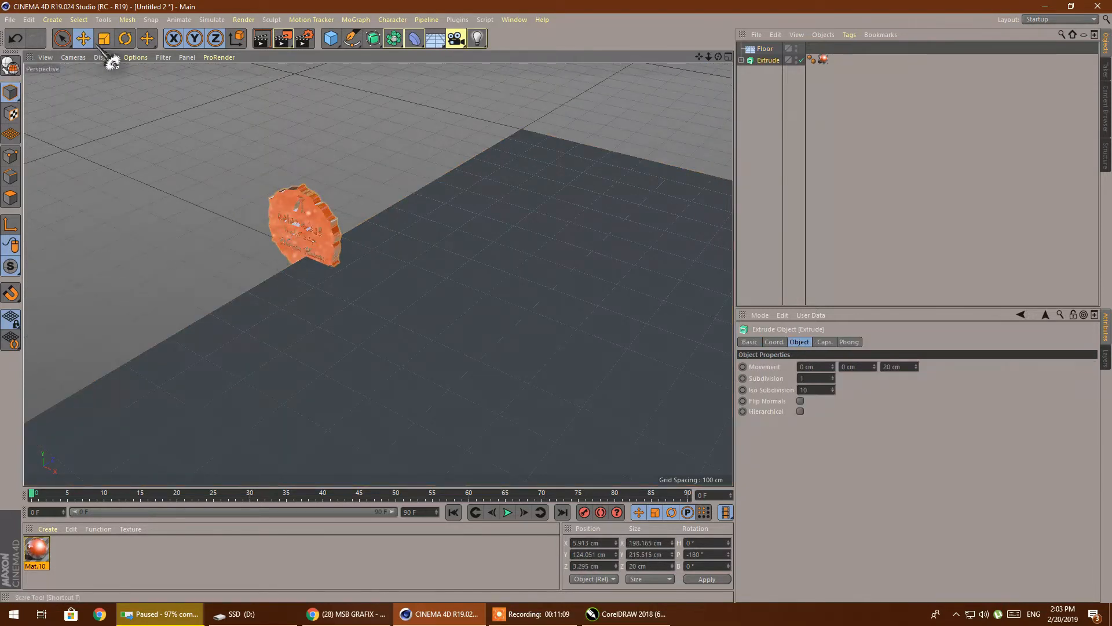
pyautogui.click(84, 40)
pyautogui.click(314, 210)
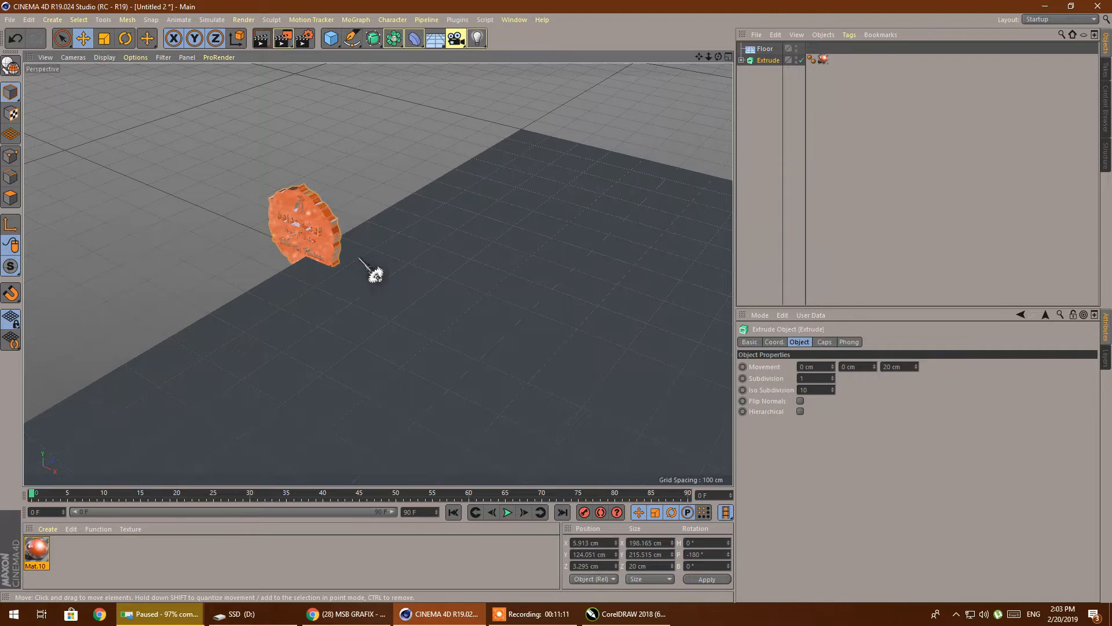
pyautogui.scroll(-4, 373, 274)
pyautogui.moveTo(697, 372); pyautogui.dragTo(394, 305)
pyautogui.moveTo(489, 264); pyautogui.dragTo(761, 415)
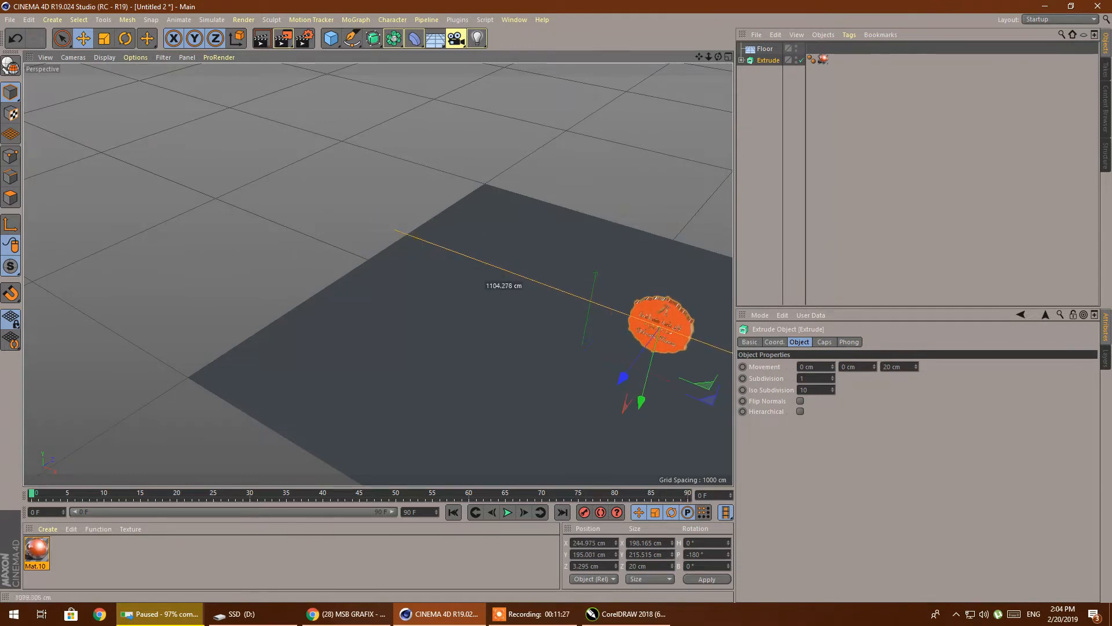
# Examine the logo's placement above the floor and switch to the four-view layout
pyautogui.keyDown('alt'); pyautogui.moveTo(211, 204); pyautogui.dragTo(167, 231); pyautogui.keyUp('alt')
pyautogui.scroll(5, 509, 278)
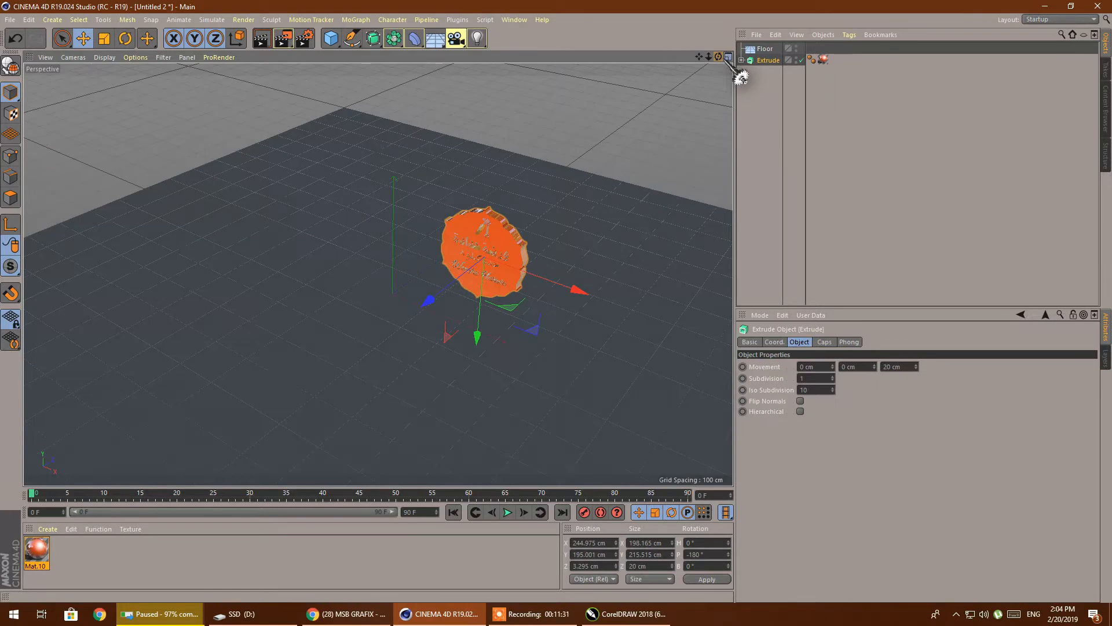
pyautogui.click(728, 57)
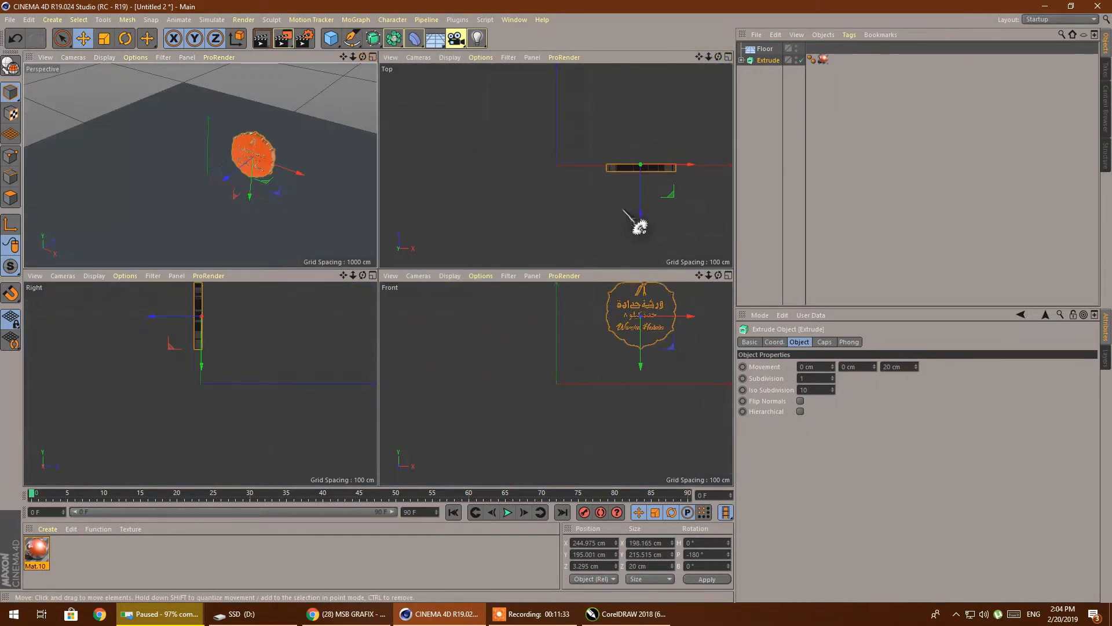
# Move the Extrude object to about Y 96 cm, Z 22 cm and check how the logo stands on the floor
pyautogui.moveTo(637, 211); pyautogui.dragTo(639, 205)
pyautogui.moveTo(639, 371); pyautogui.dragTo(641, 401)
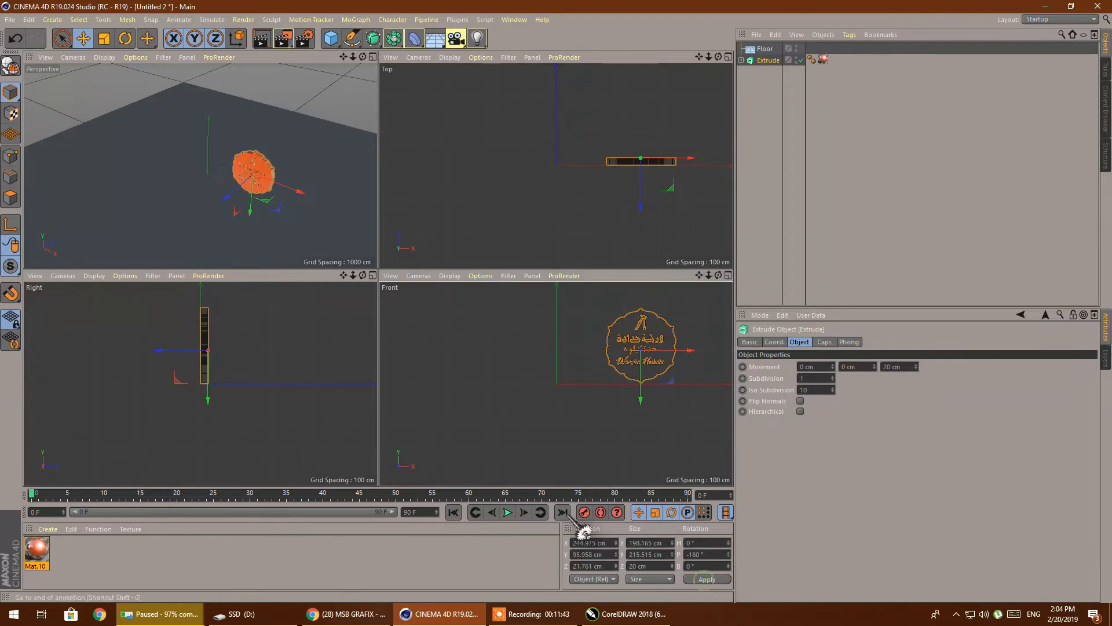
pyautogui.click(400, 375)
pyautogui.scroll(5, 264, 234)
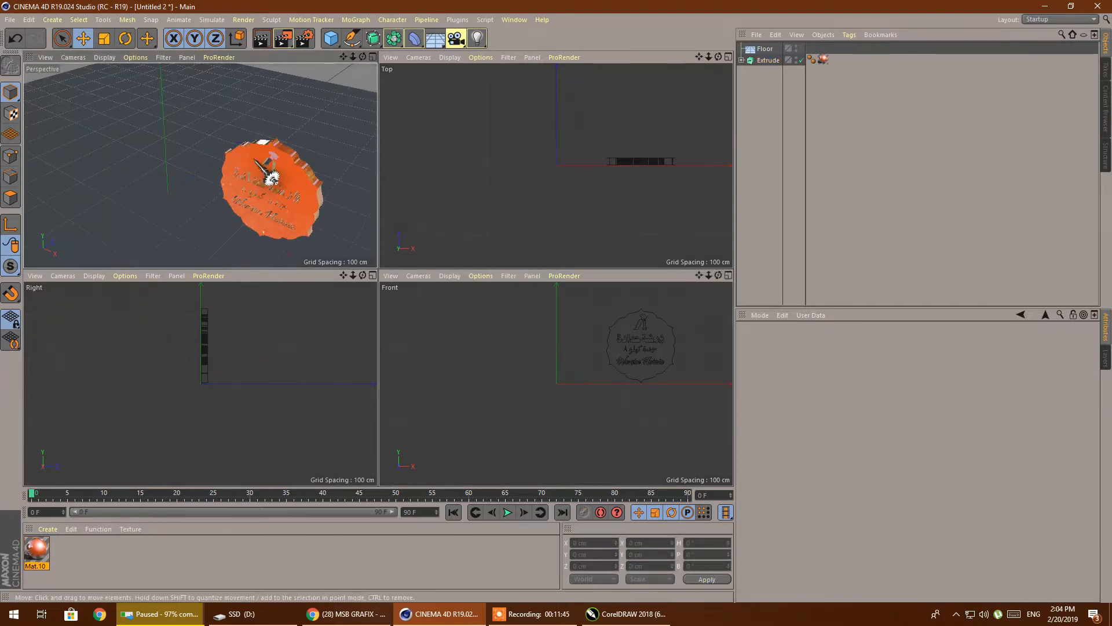
pyautogui.middleClick(371, 75)
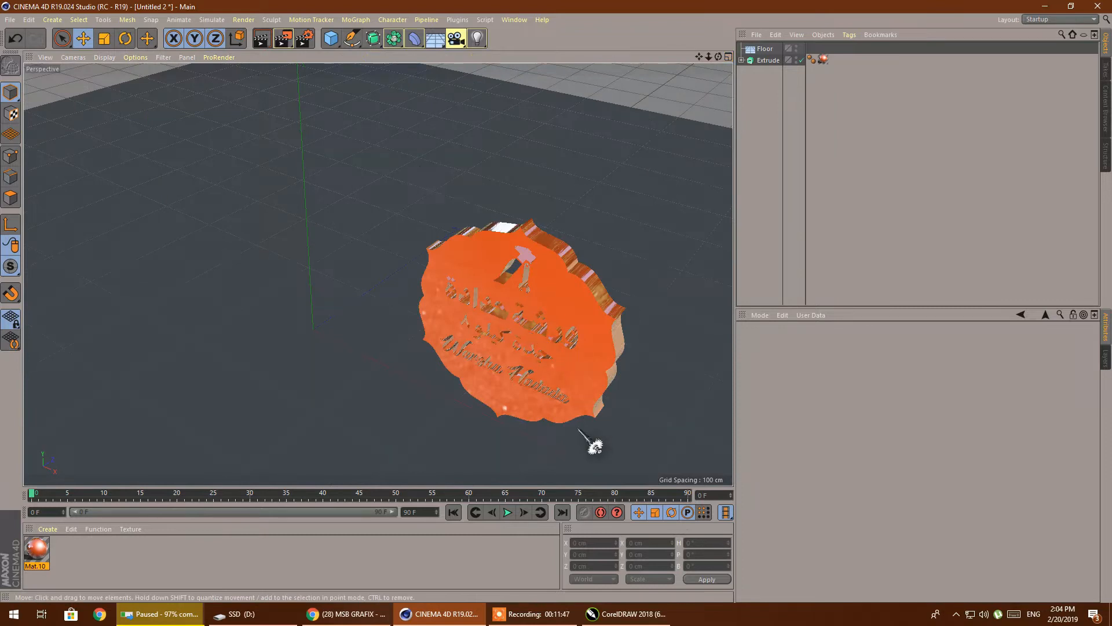
pyautogui.scroll(4, 595, 445)
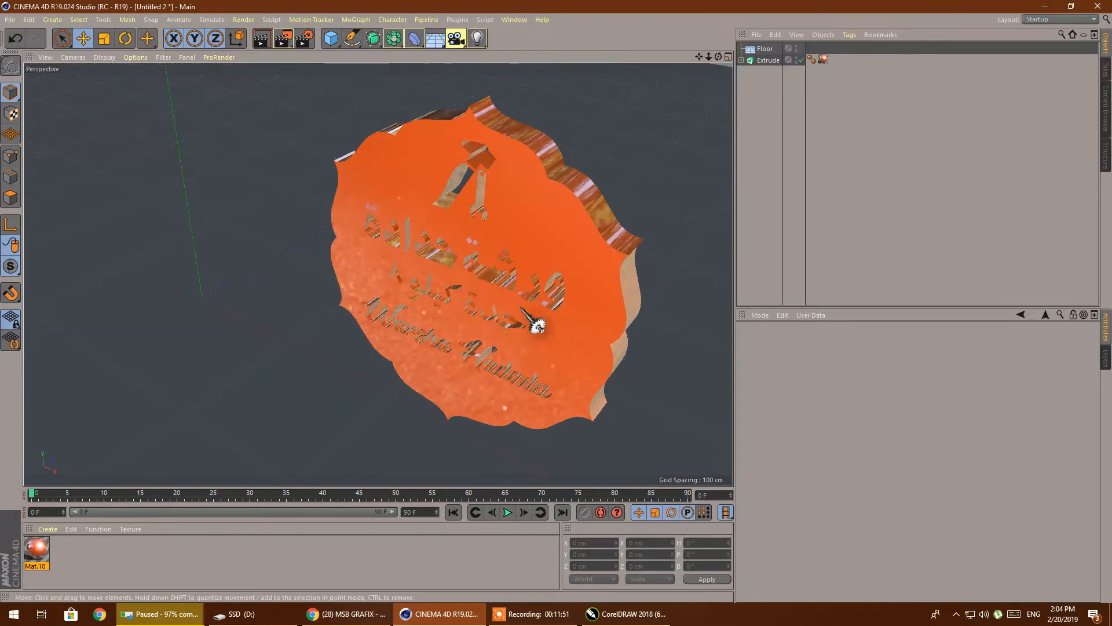
pyautogui.scroll(-5, 311, 260)
pyautogui.scroll(3, 374, 266)
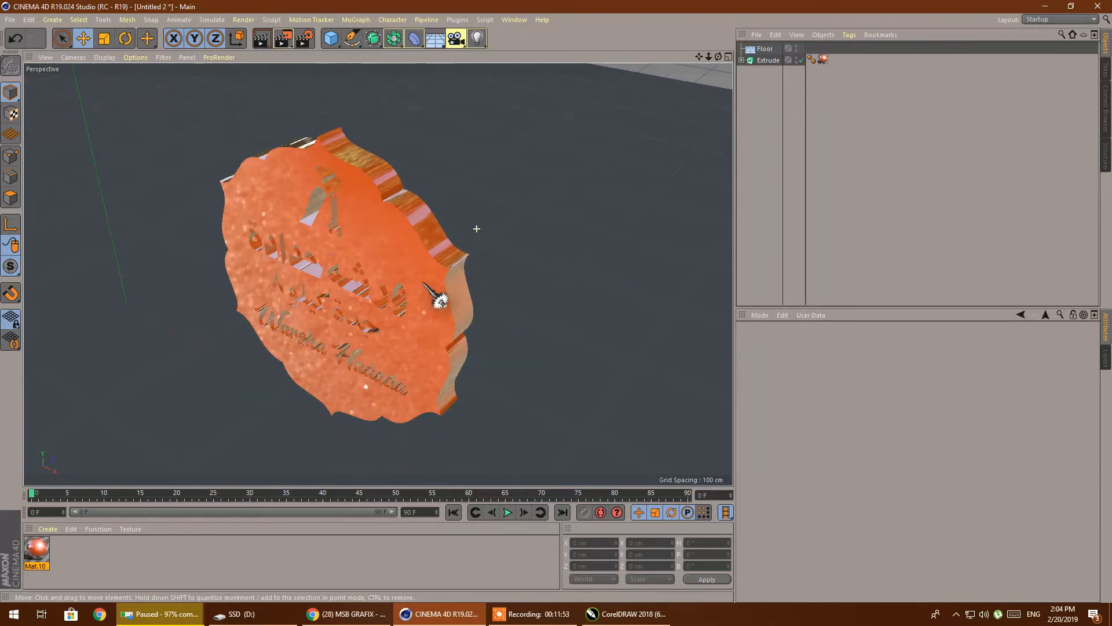
pyautogui.click(440, 290)
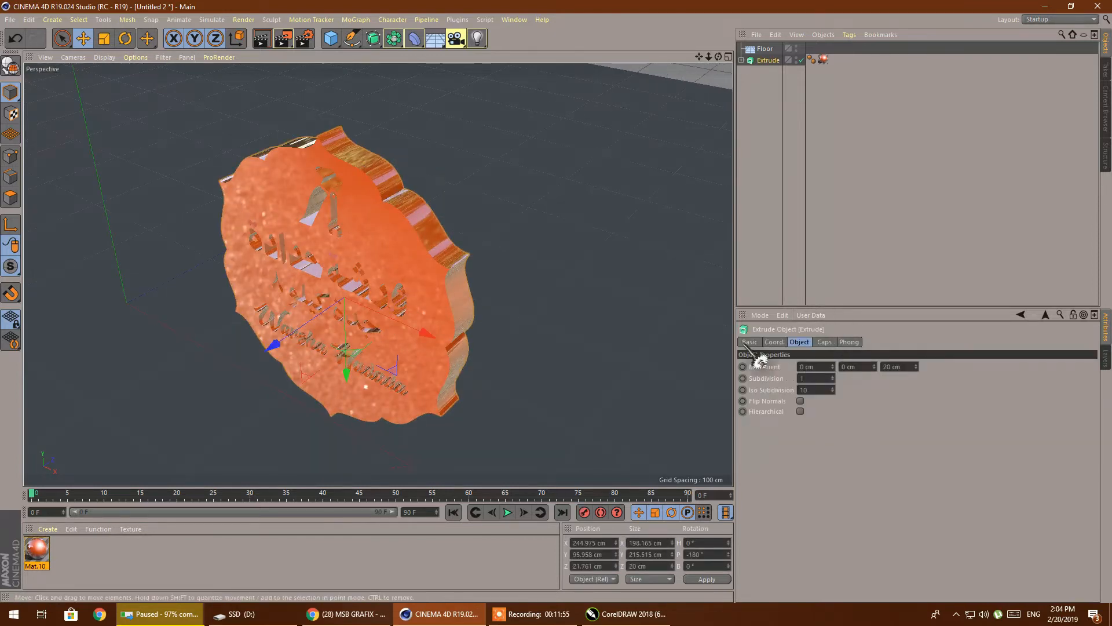
# In the preferences, set the General - Background interface colour to hue 106°, saturation 50% and value 20%
pyautogui.click(29, 20)
pyautogui.click(54, 204)
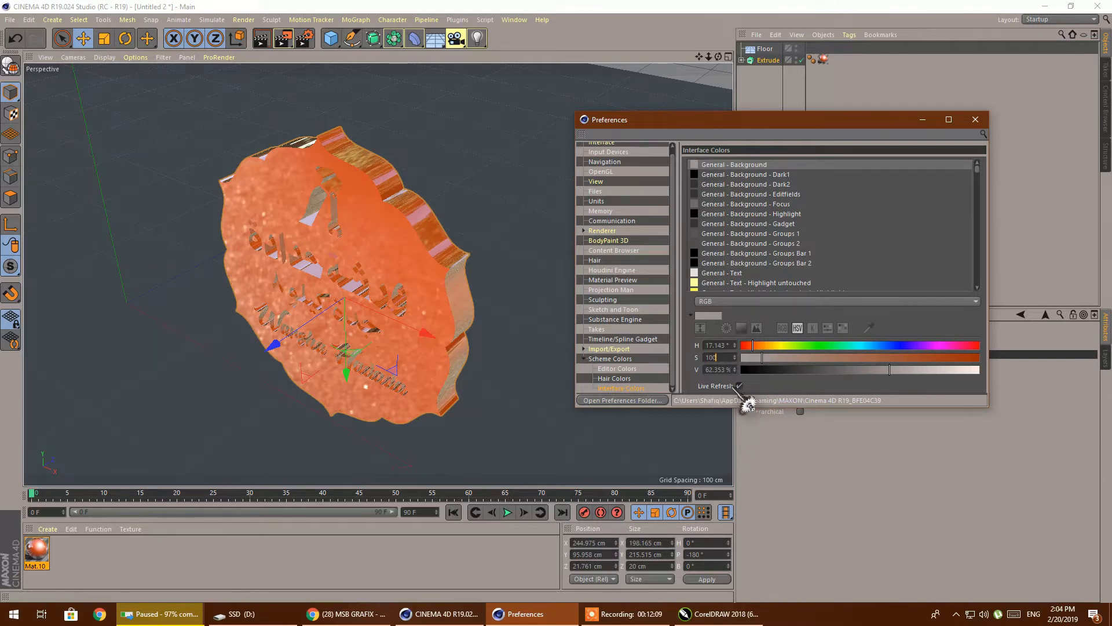
pyautogui.press('Return')
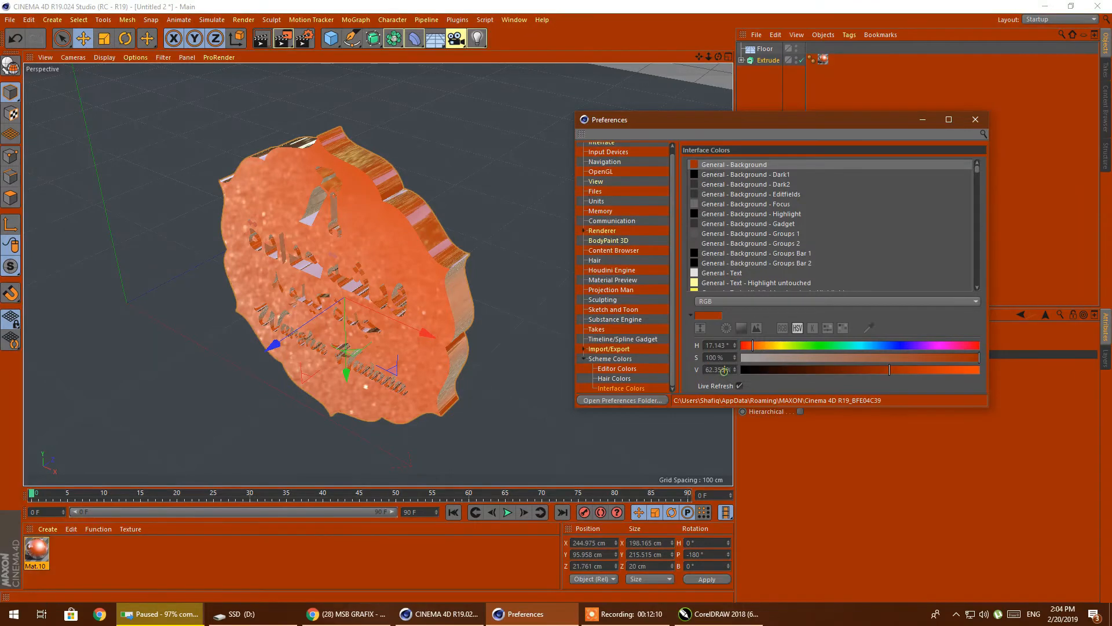
pyautogui.click(766, 357)
pyautogui.moveTo(782, 360); pyautogui.dragTo(813, 359)
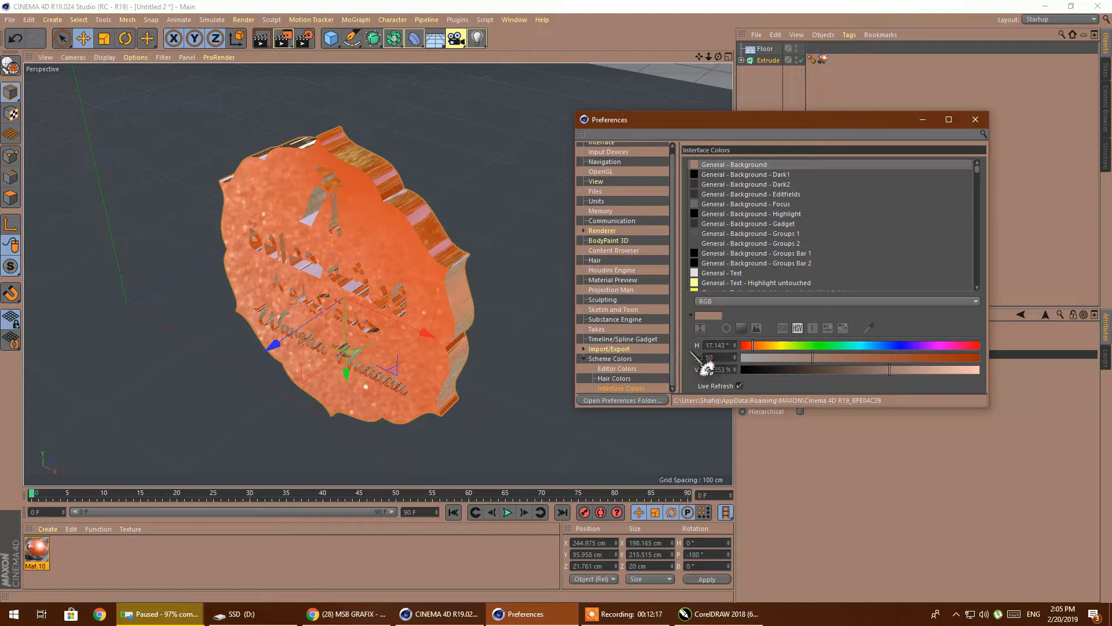
pyautogui.click(717, 369)
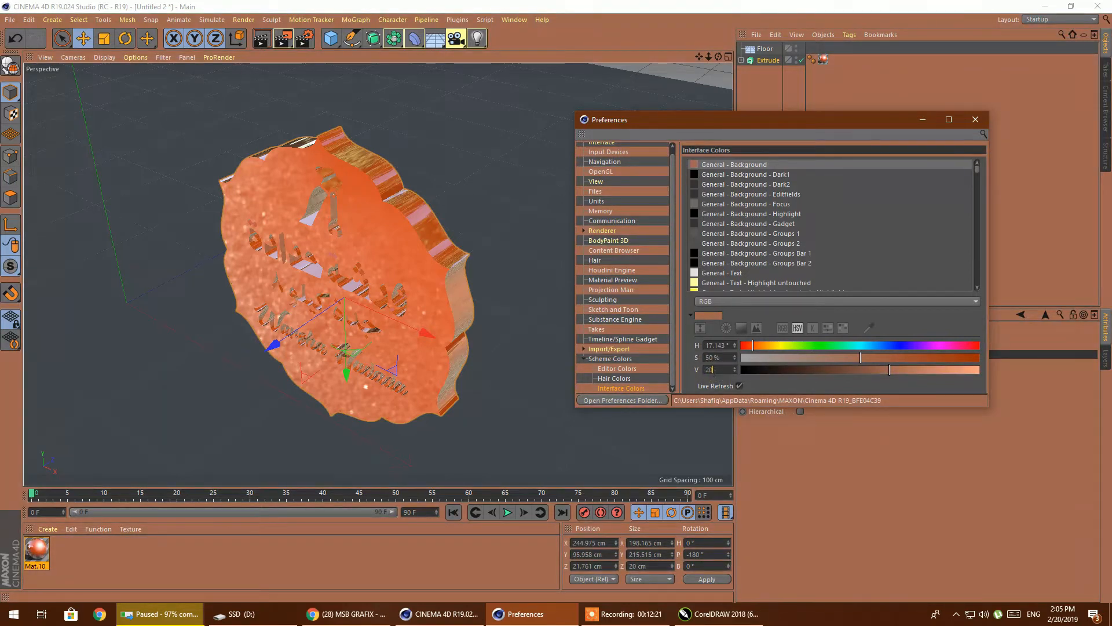
pyautogui.press('Return')
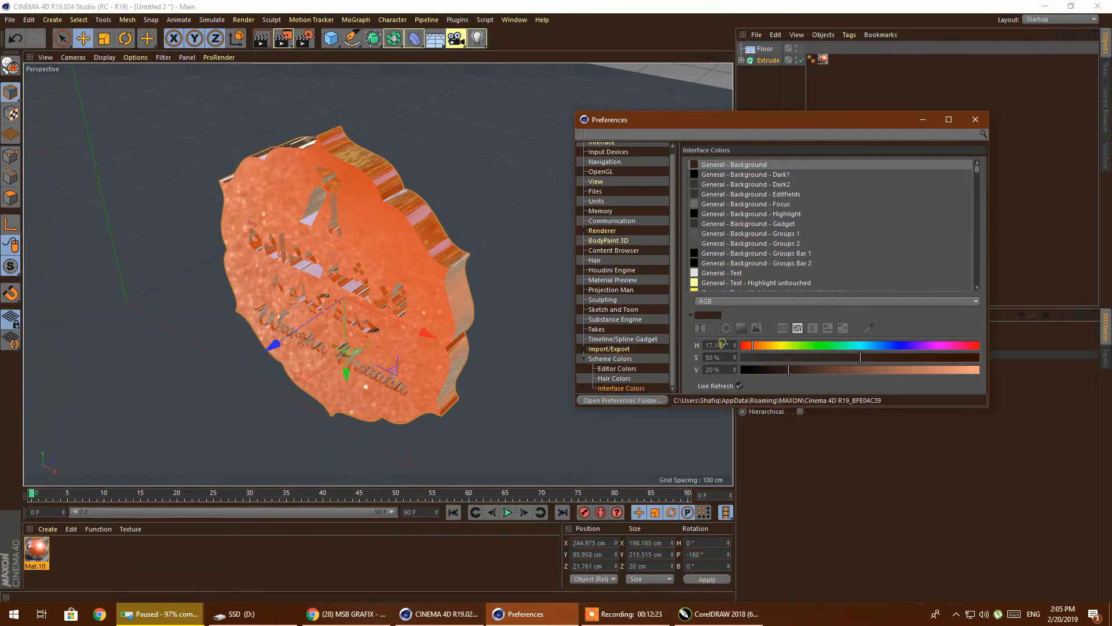
pyautogui.moveTo(800, 346); pyautogui.dragTo(818, 367)
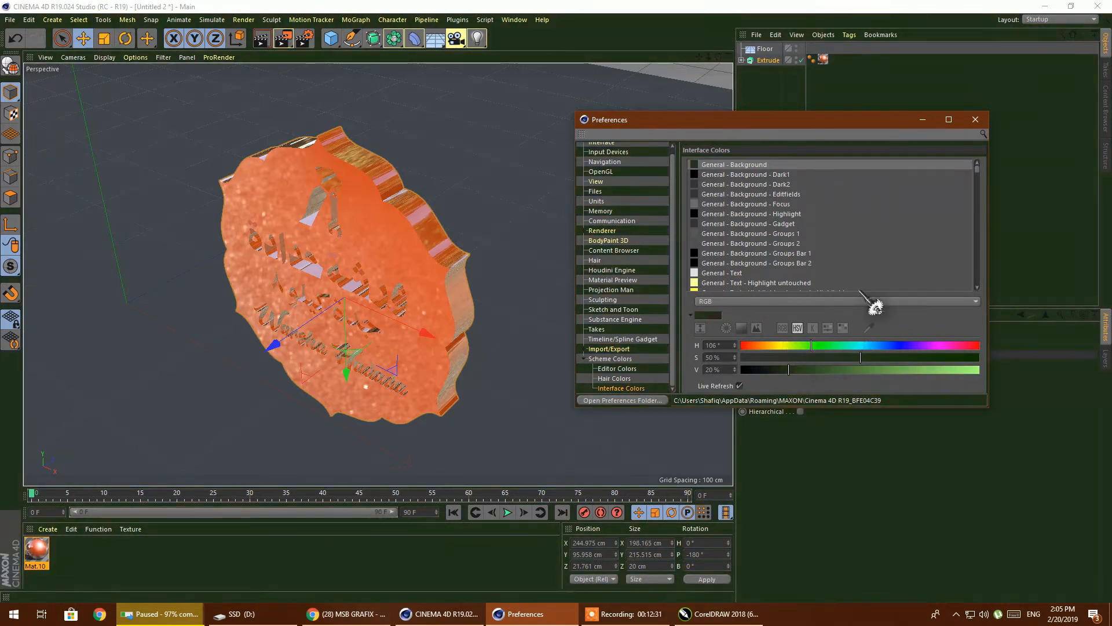
pyautogui.click(975, 120)
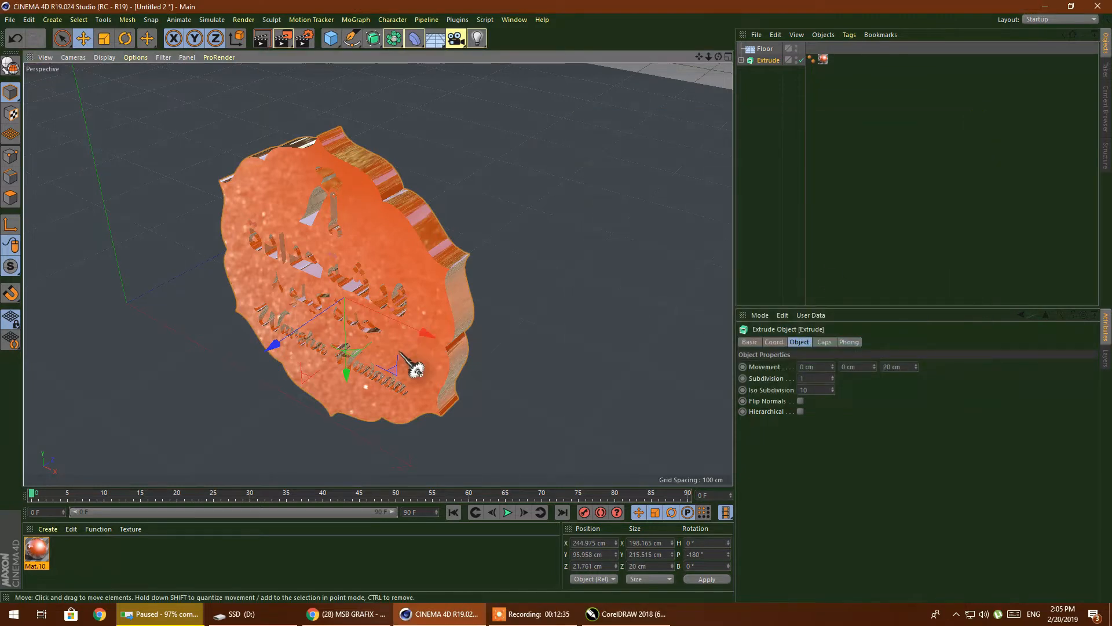
# Rotate the extruded logo to lie flat, with its pitch rotation set to -270°
pyautogui.click(125, 39)
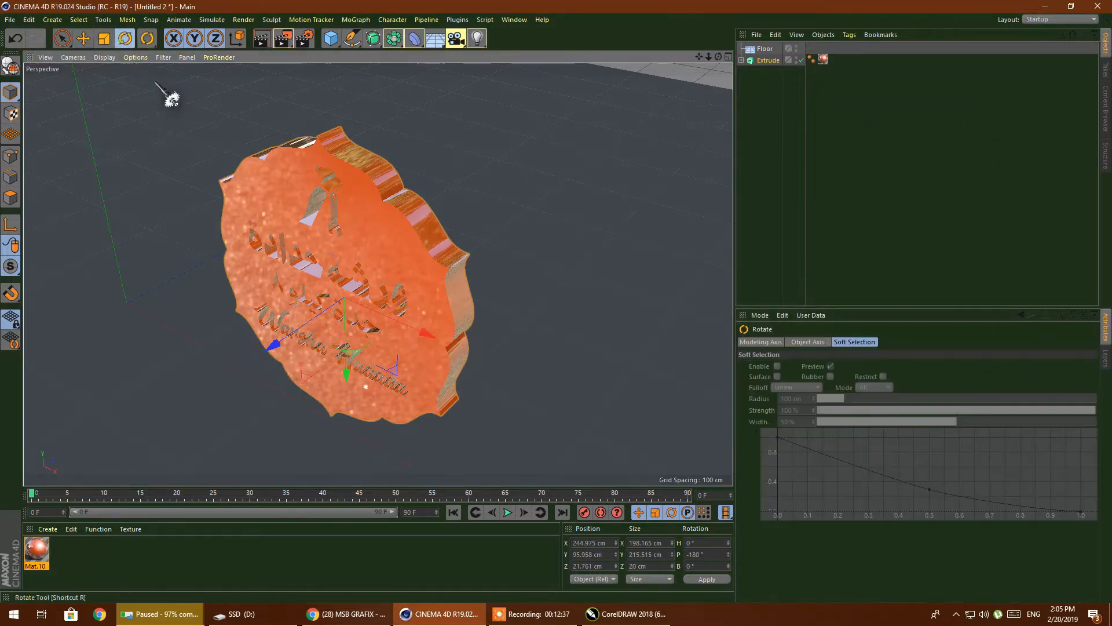
pyautogui.moveTo(302, 310); pyautogui.dragTo(355, 252)
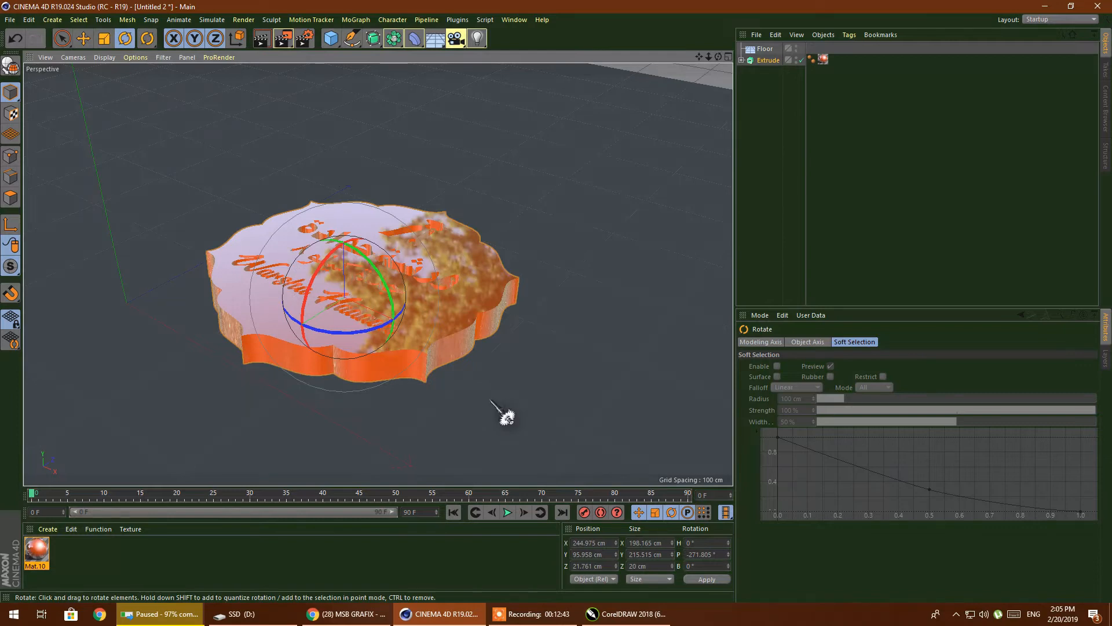
pyautogui.click(716, 553)
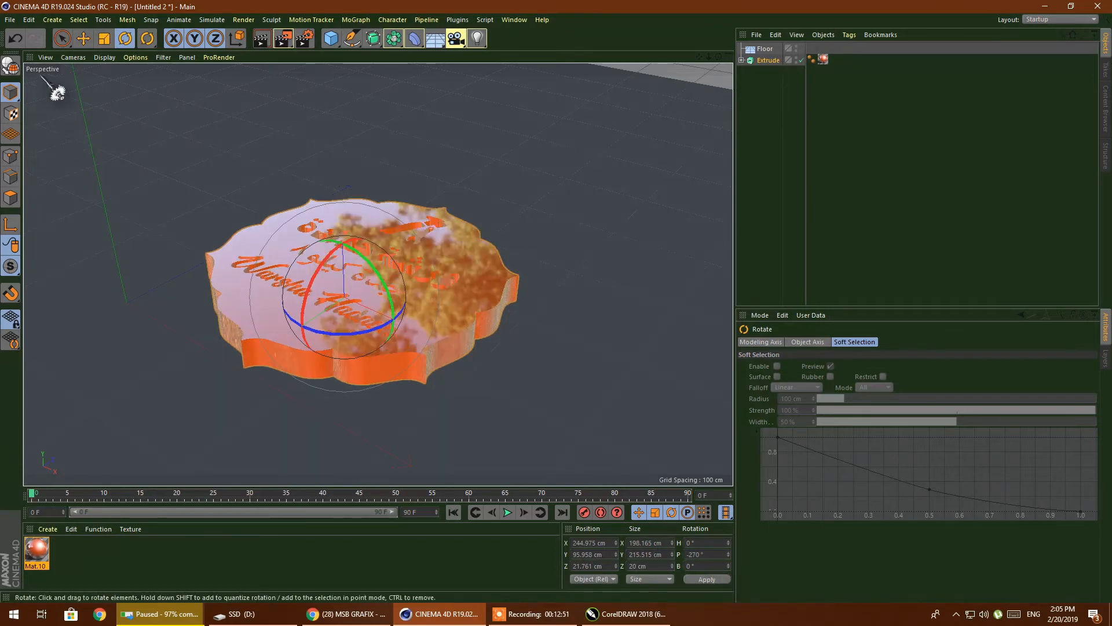
# Lower the flat logo onto the floor, to about Y 3.6 cm, and check it in the perspective view
pyautogui.click(83, 38)
pyautogui.click(728, 57)
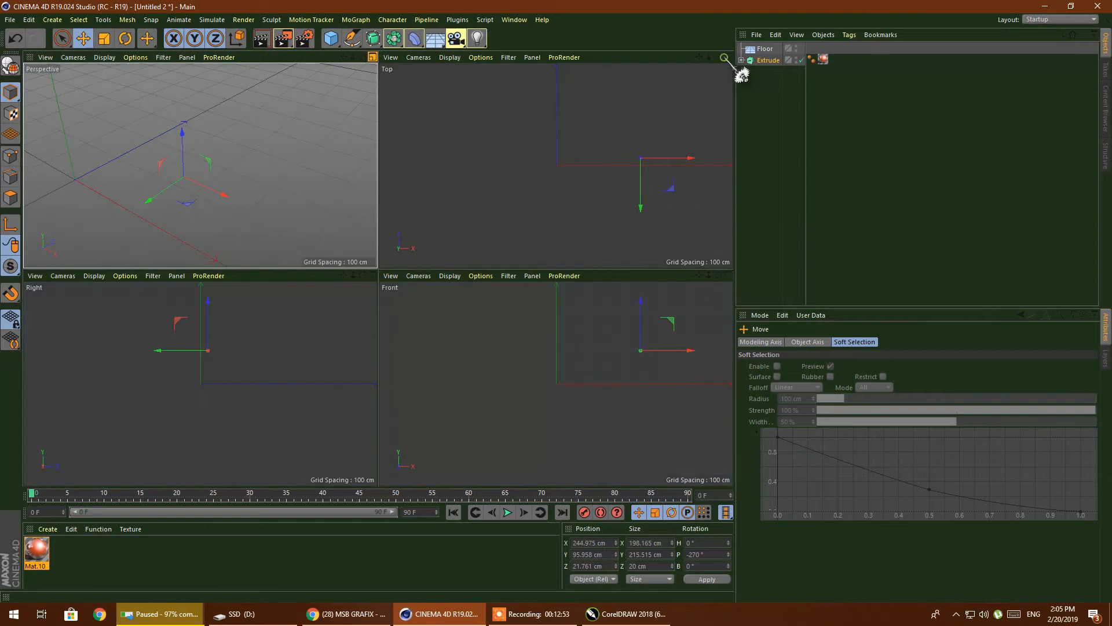
pyautogui.moveTo(656, 322); pyautogui.dragTo(658, 355)
pyautogui.middleClick(284, 213)
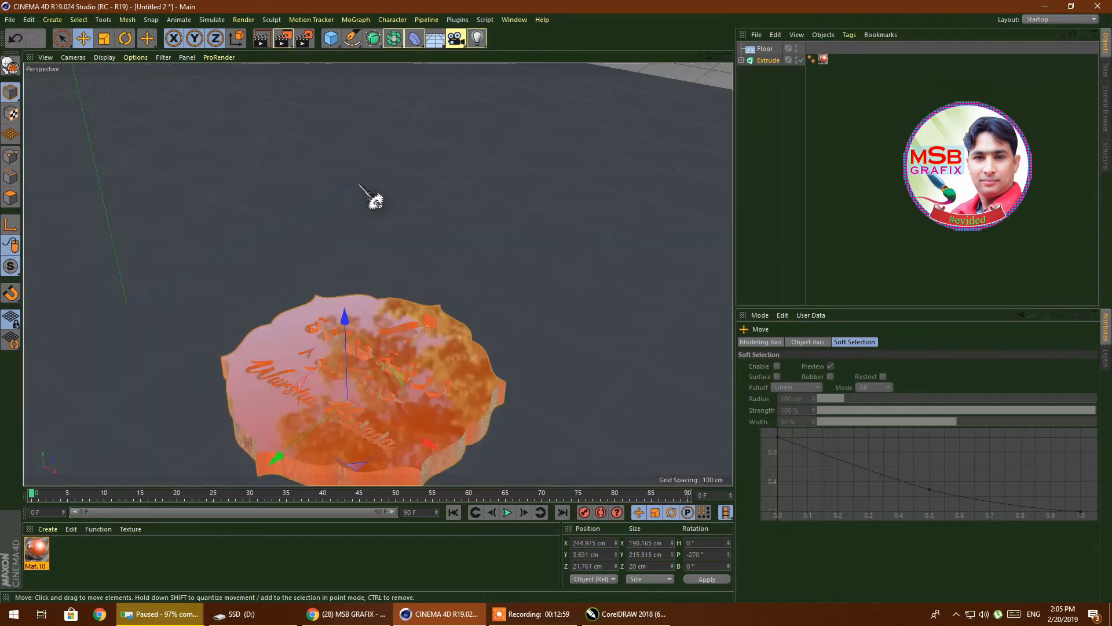
pyautogui.scroll(-3, 429, 300)
pyautogui.scroll(5, 497, 318)
pyautogui.scroll(4, 533, 218)
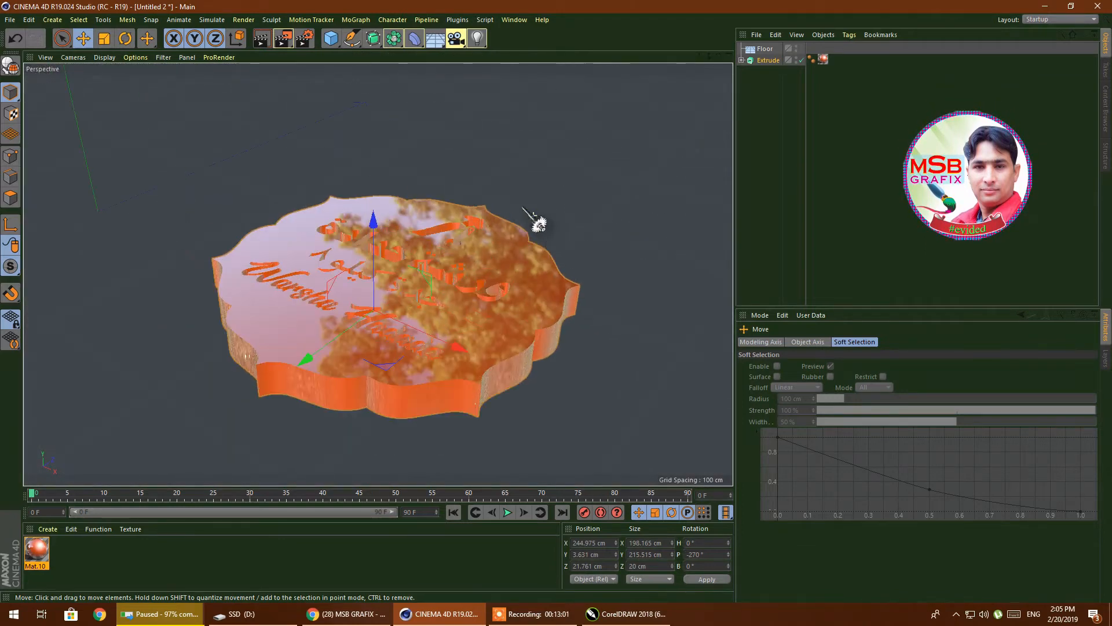
pyautogui.moveTo(719, 56); pyautogui.dragTo(723, 86)
# Make three copies of the orange Mat.10 material and set the first copy's colour value to 0%
pyautogui.keyDown('ctrl'); pyautogui.moveTo(36, 551); pyautogui.dragTo(122, 566); pyautogui.keyUp('ctrl')
pyautogui.click(58, 562)
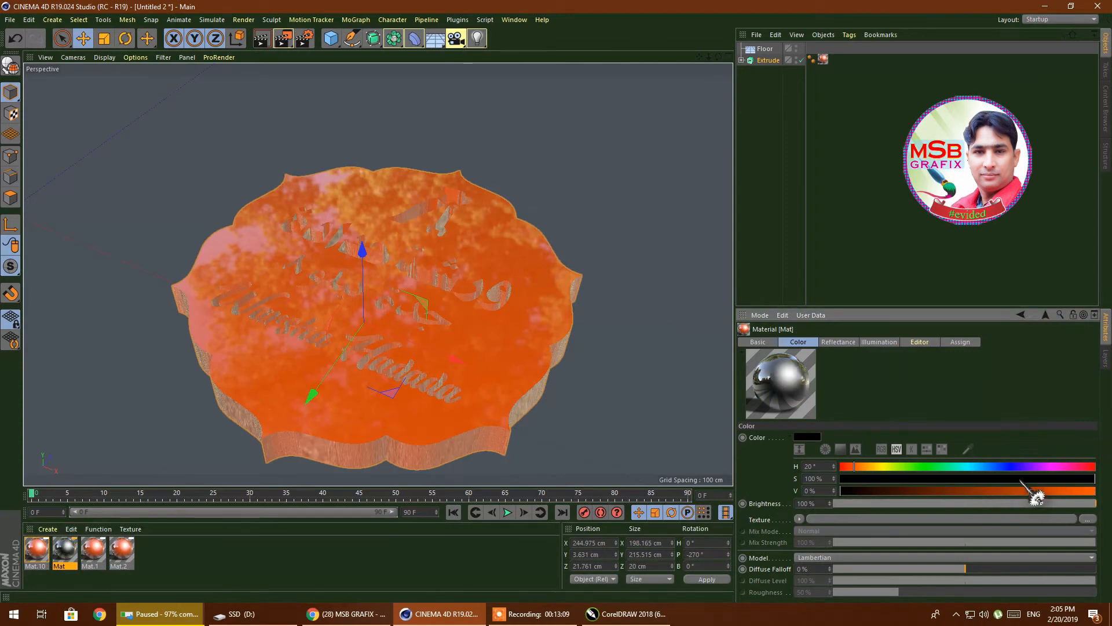
pyautogui.click(199, 559)
# Recolour the Mat.1 material bright green by setting its colour hue to 94°
pyautogui.doubleClick(102, 547)
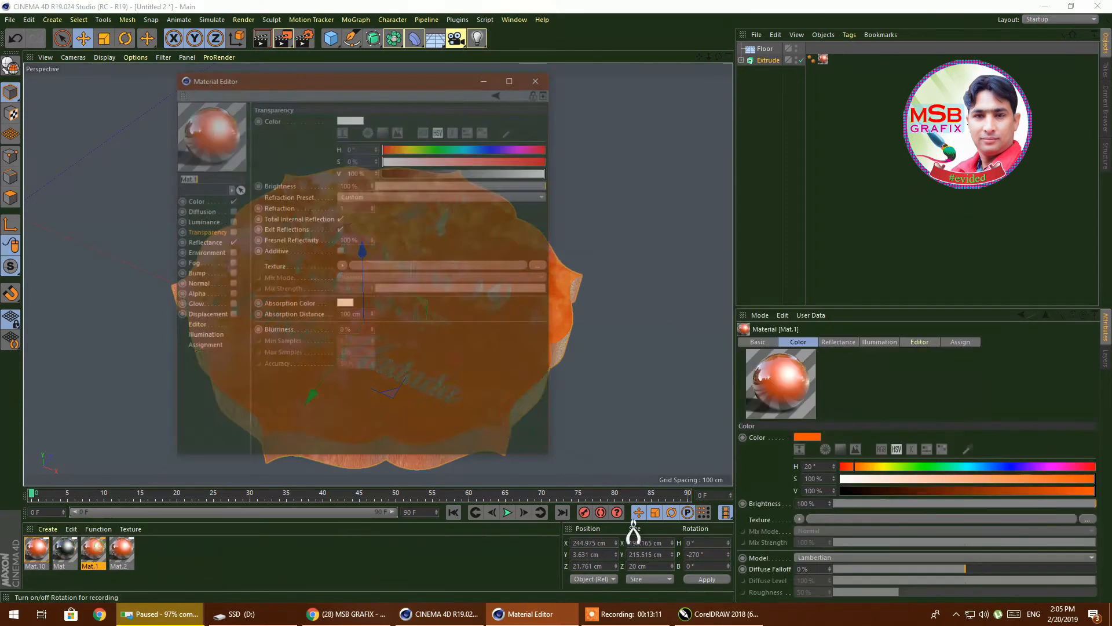
pyautogui.click(907, 467)
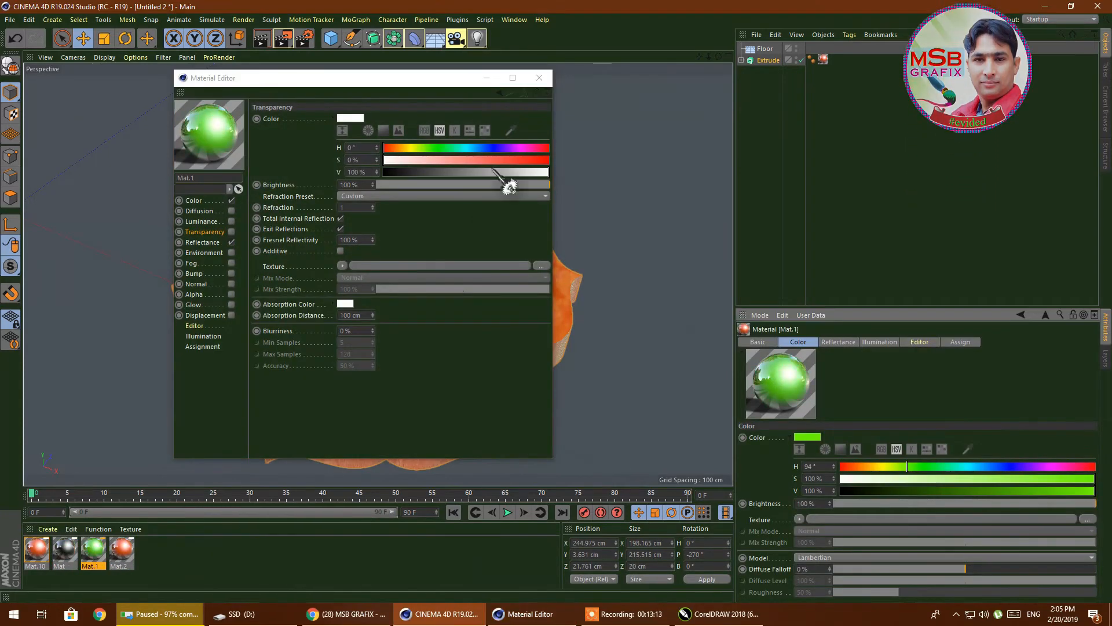
pyautogui.click(539, 78)
# Set the Mat.2 material's transparency colour to hue 174°, saturation 86% and value 80%
pyautogui.click(131, 554)
pyautogui.doubleClick(123, 548)
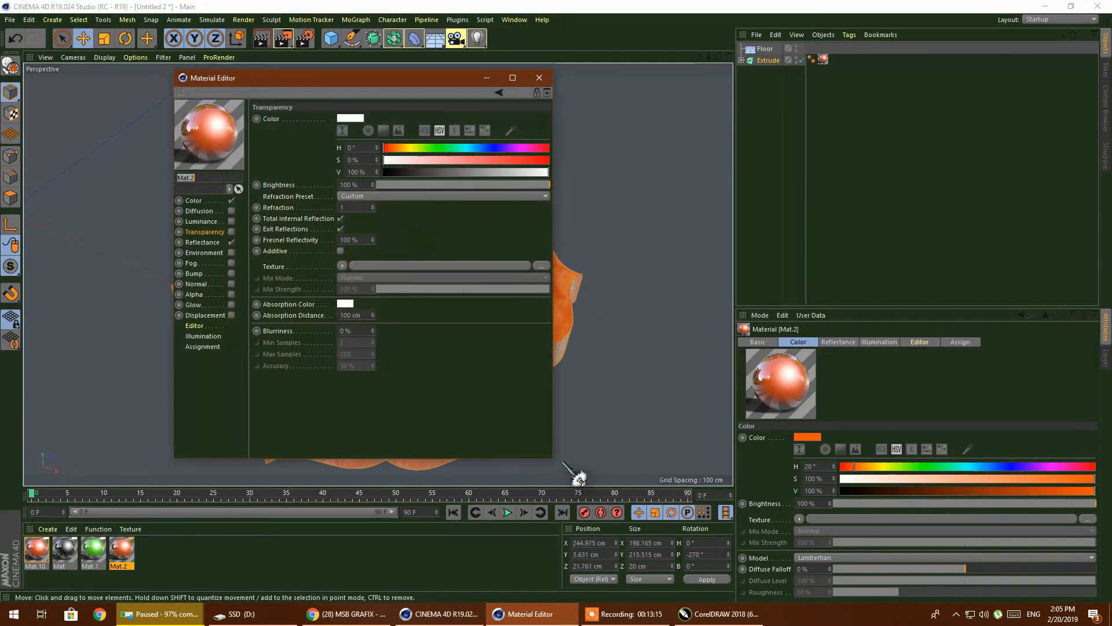
pyautogui.moveTo(429, 148); pyautogui.dragTo(464, 148)
pyautogui.moveTo(477, 160)
pyautogui.mouseDown()
pyautogui.moveTo(525, 160)
pyautogui.moveTo(516, 172)
pyautogui.mouseUp()
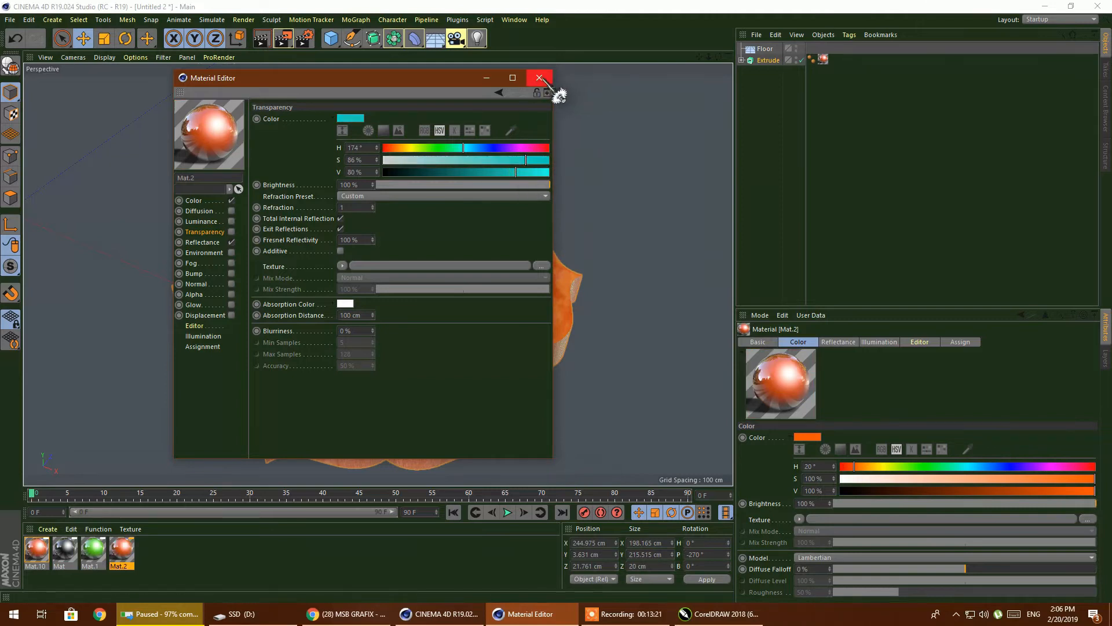
pyautogui.click(540, 78)
# Duplicate the Mat.2 material and set the copy's transparency colour to hue 110° and value 43%
pyautogui.keyDown('ctrl'); pyautogui.moveTo(124, 545); pyautogui.dragTo(200, 558); pyautogui.keyUp('ctrl')
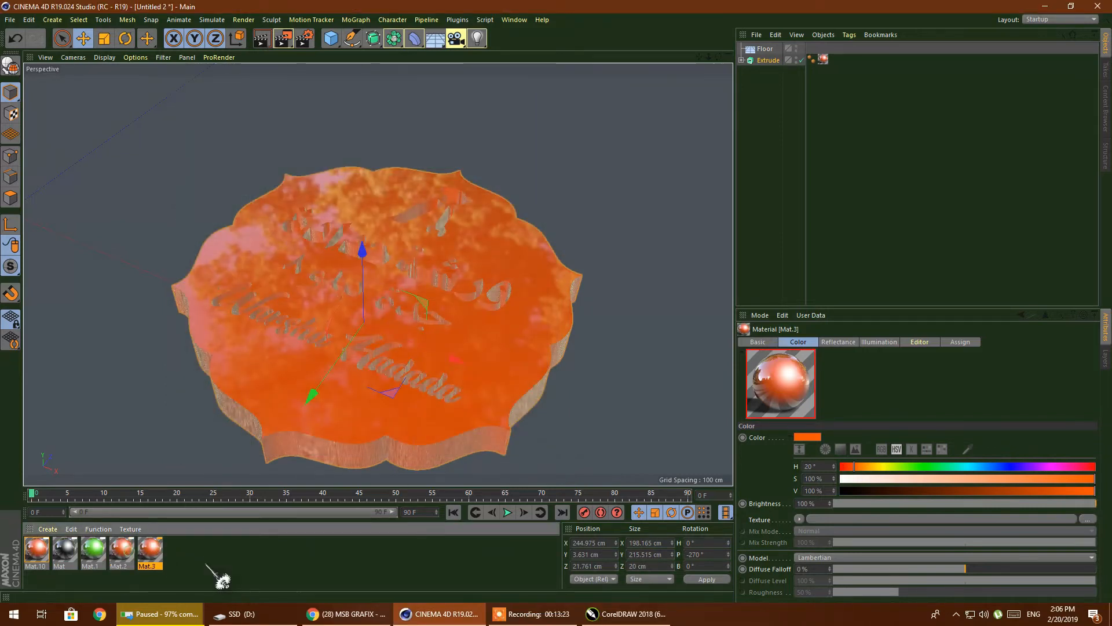
pyautogui.doubleClick(150, 555)
pyautogui.click(434, 148)
pyautogui.click(455, 172)
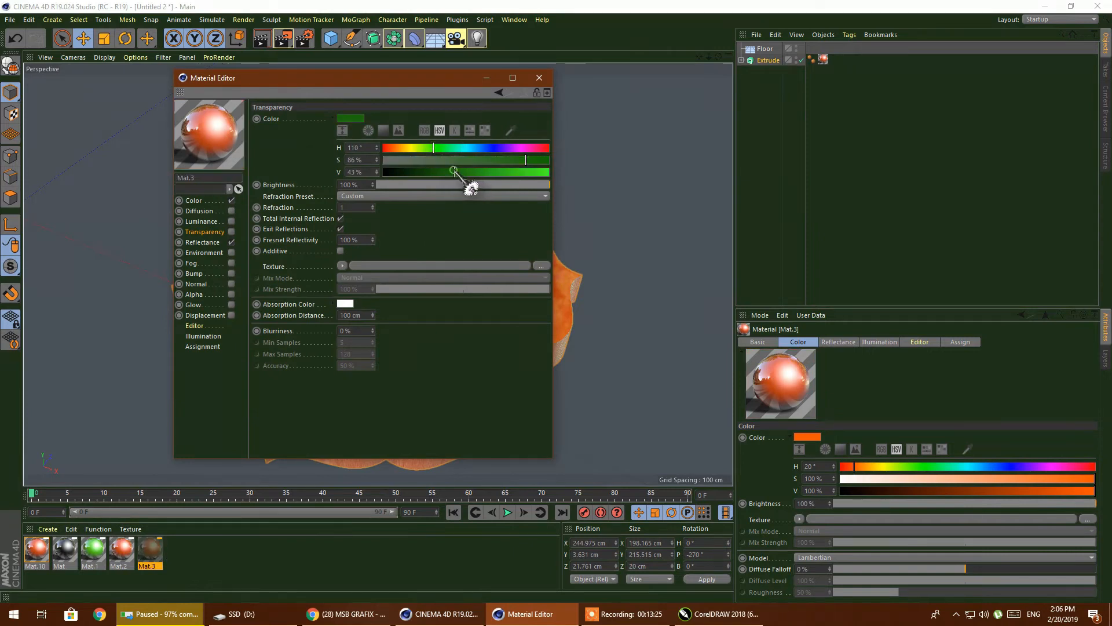
# Set the Mat.3 material's base colour to a teal green with hue 154°, saturation 100% and value 70%
pyautogui.click(193, 200)
pyautogui.click(437, 147)
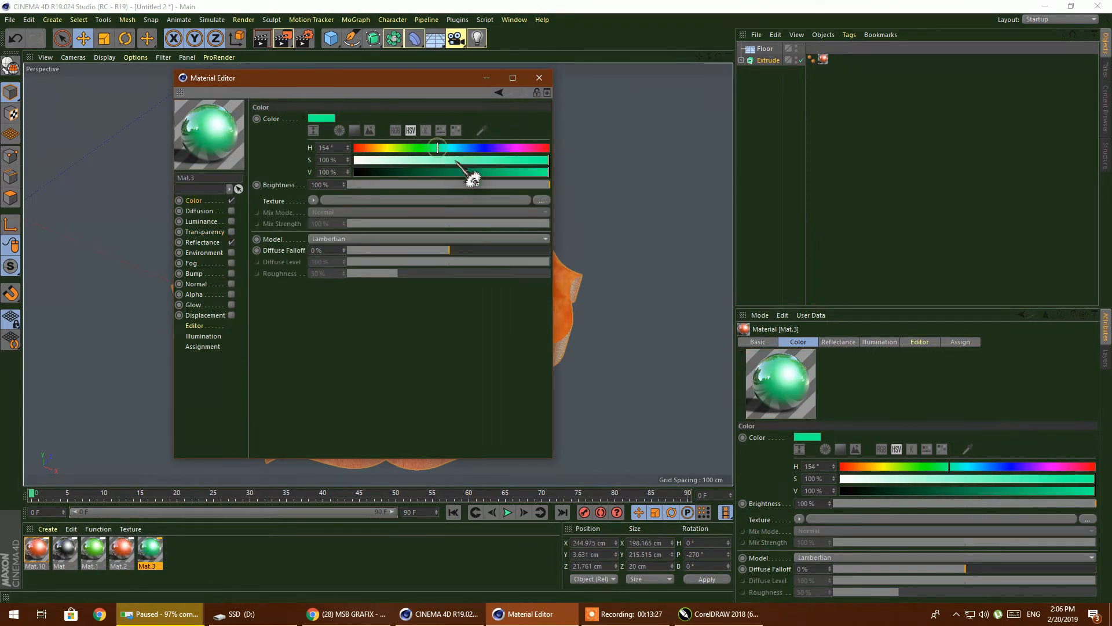
pyautogui.click(467, 173)
pyautogui.moveTo(514, 159); pyautogui.dragTo(549, 160)
pyautogui.click(490, 173)
pyautogui.click(539, 78)
# Duplicate the teal green Mat.3 material and set the copy's Default Reflection roughness to 28%
pyautogui.keyDown('ctrl'); pyautogui.moveTo(150, 553); pyautogui.dragTo(180, 553); pyautogui.keyUp('ctrl')
pyautogui.doubleClick(179, 555)
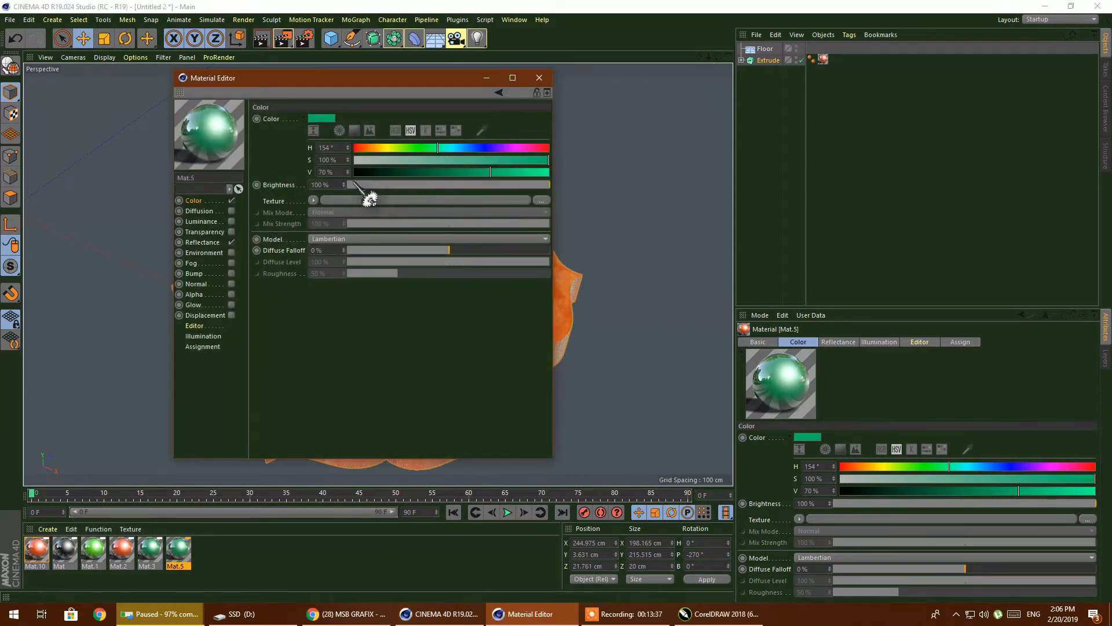
pyautogui.click(208, 243)
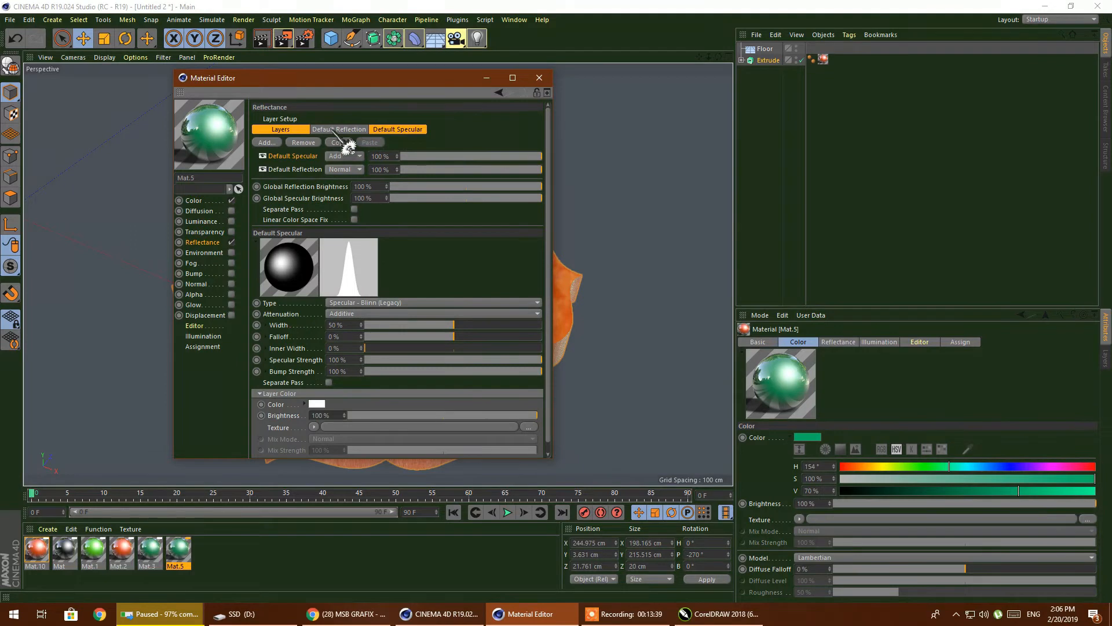
pyautogui.click(362, 129)
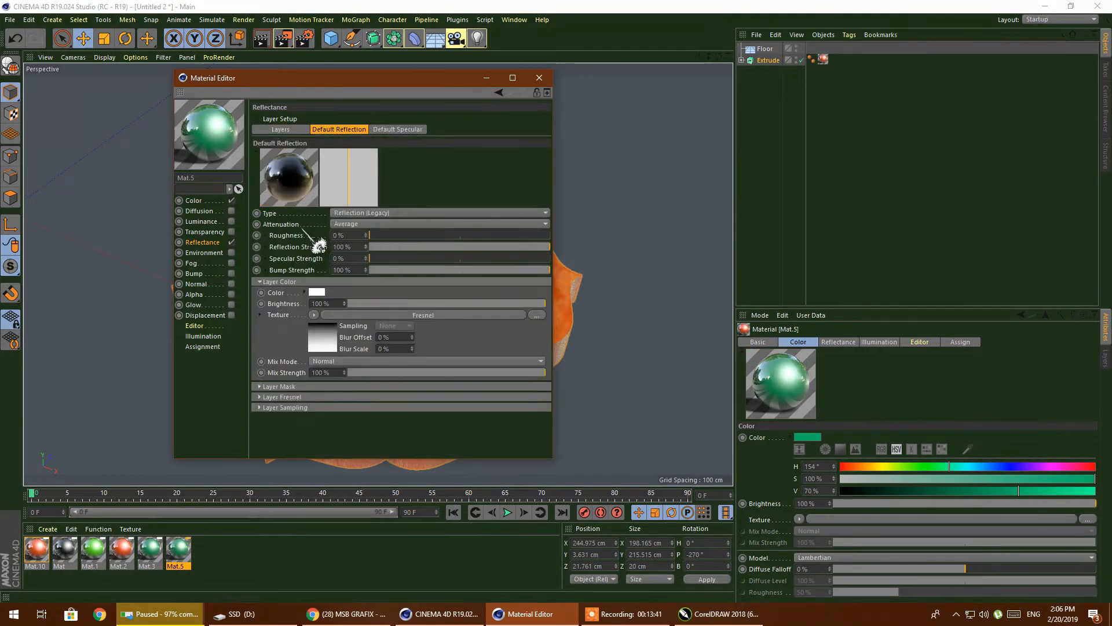
pyautogui.moveTo(385, 235); pyautogui.dragTo(425, 235)
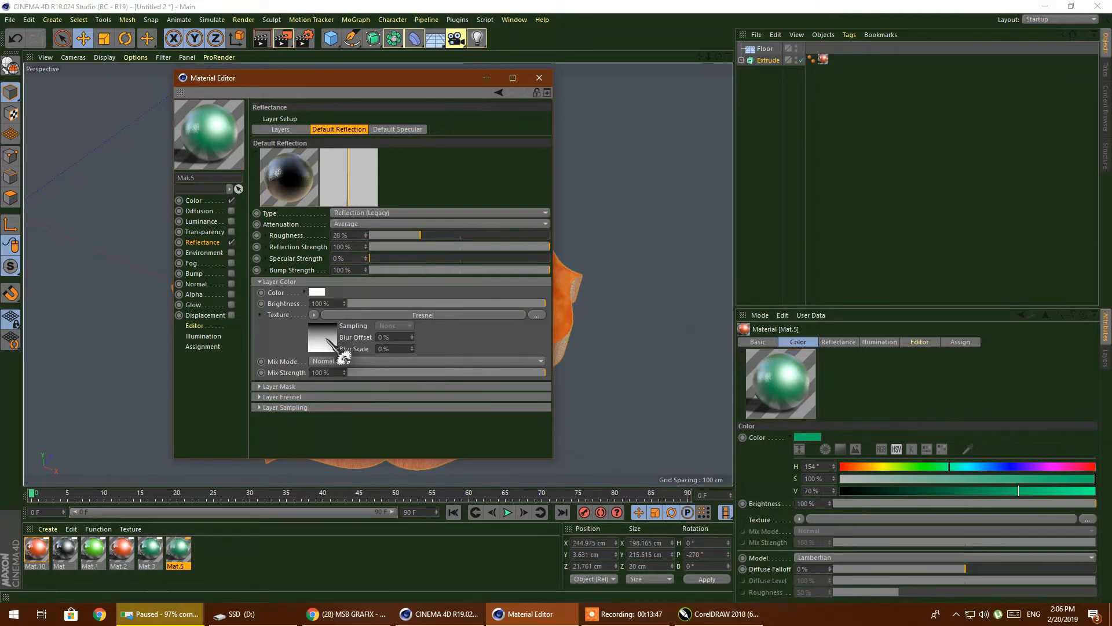
# Darken the Mat.5 material's colour to saturation 13% and value 15%, and apply the material to the floor
pyautogui.click(186, 202)
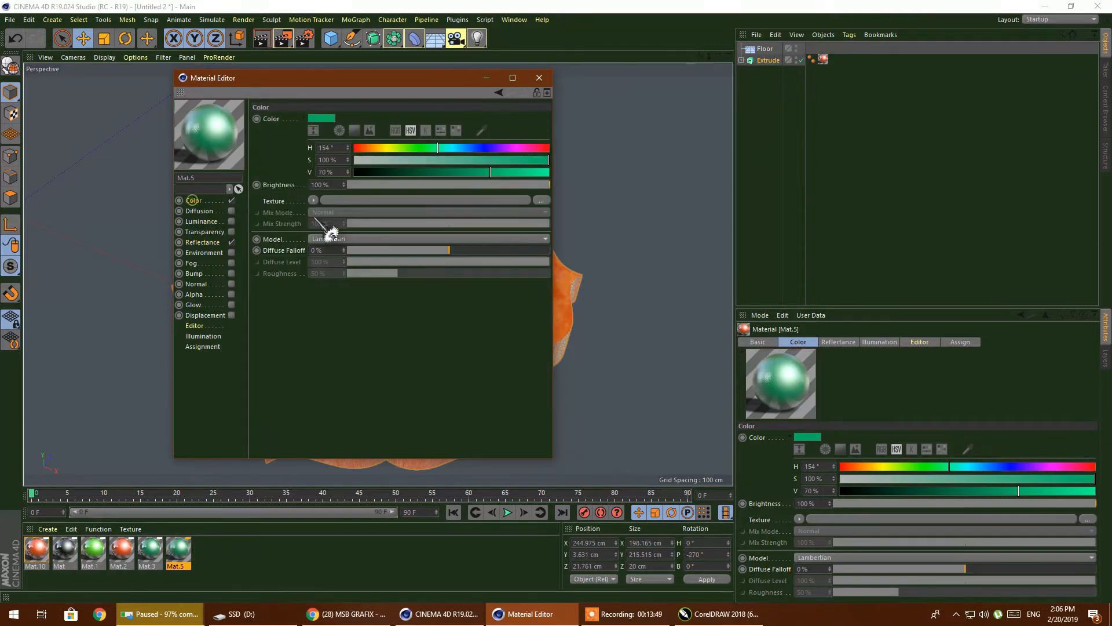
pyautogui.moveTo(393, 159); pyautogui.dragTo(382, 167)
pyautogui.click(383, 171)
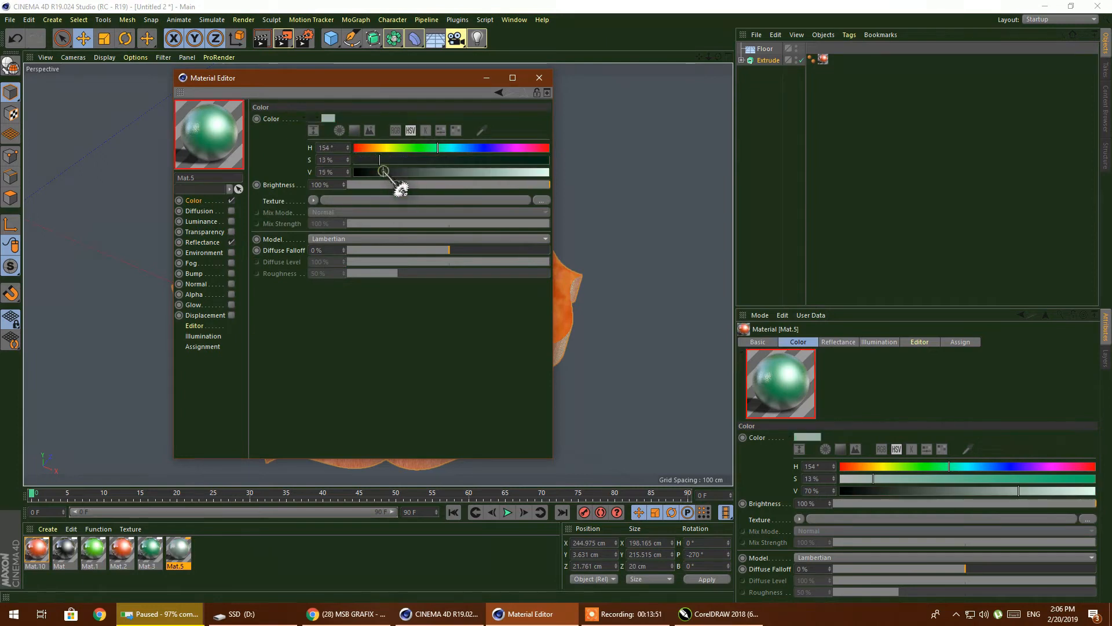
pyautogui.click(546, 70)
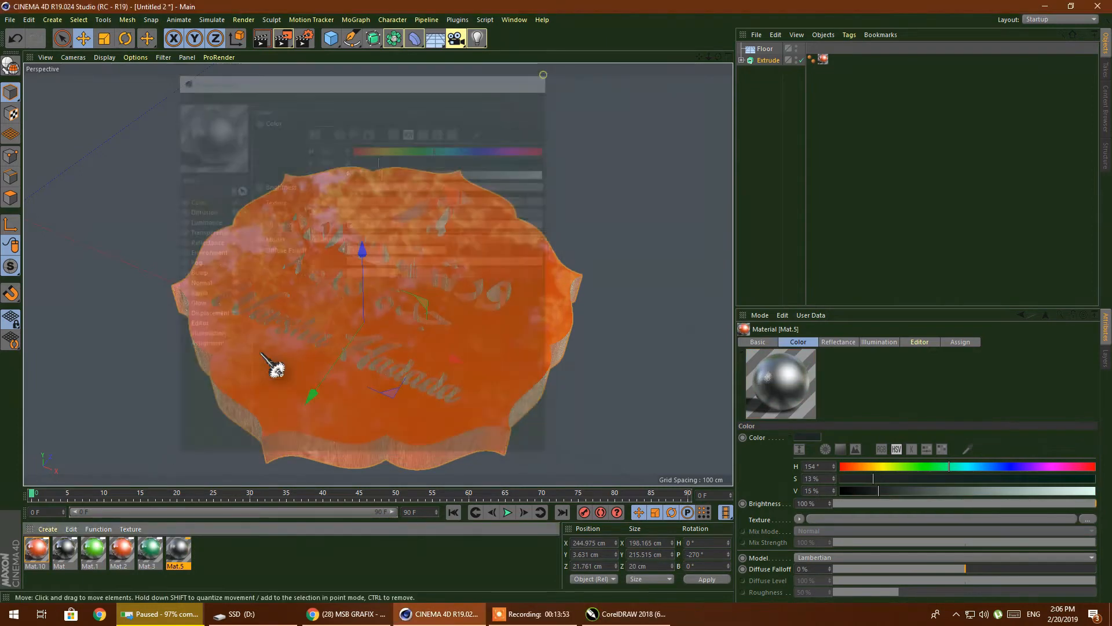
pyautogui.moveTo(178, 551); pyautogui.dragTo(139, 385)
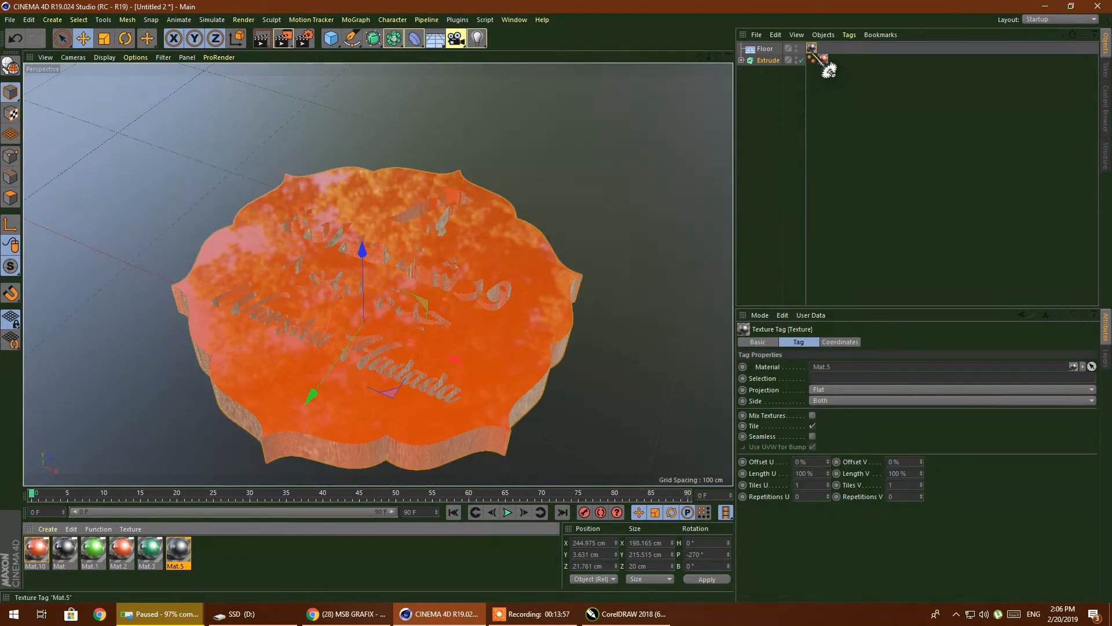
# Add a Compositing tag to the Floor with Compositing Background enabled and Self Shadowing disabled
pyautogui.rightClick(768, 50)
pyautogui.moveTo(811, 56)
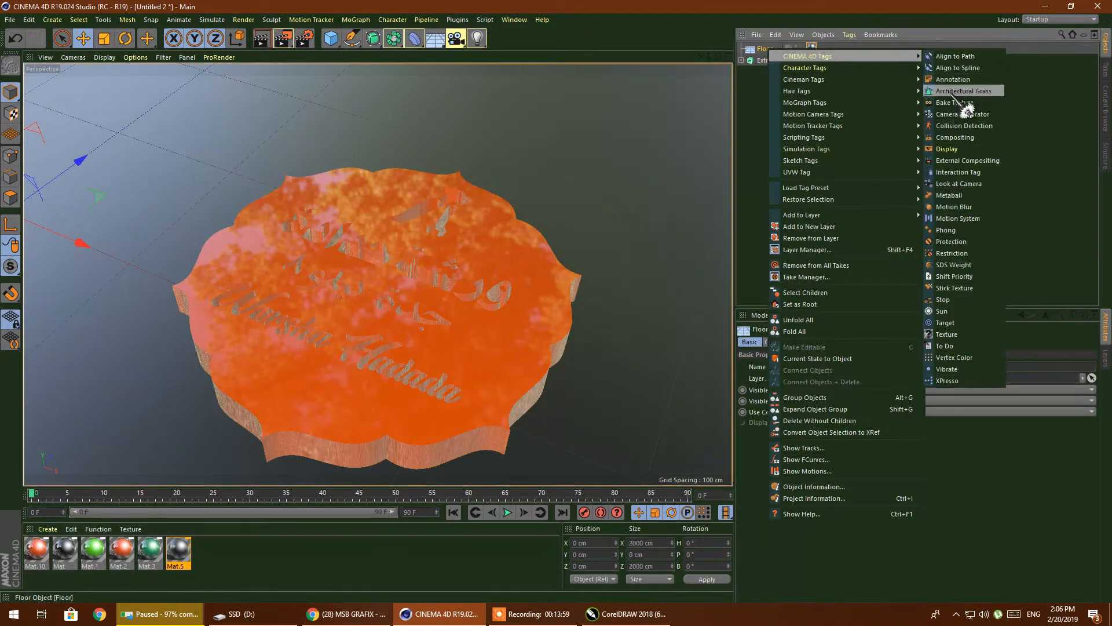
pyautogui.click(956, 138)
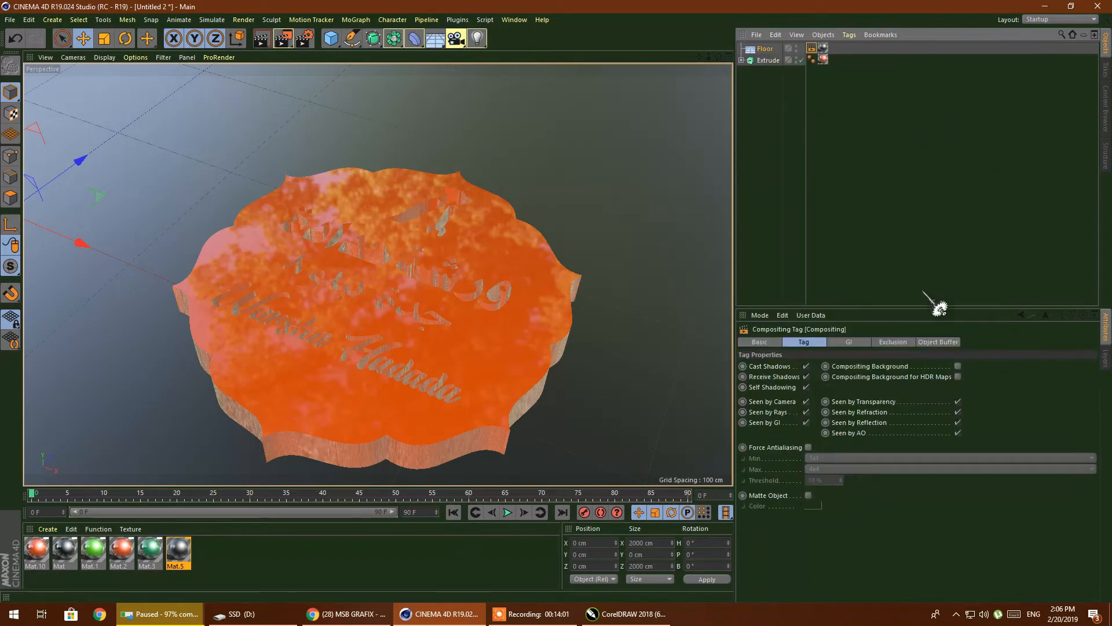
pyautogui.click(958, 366)
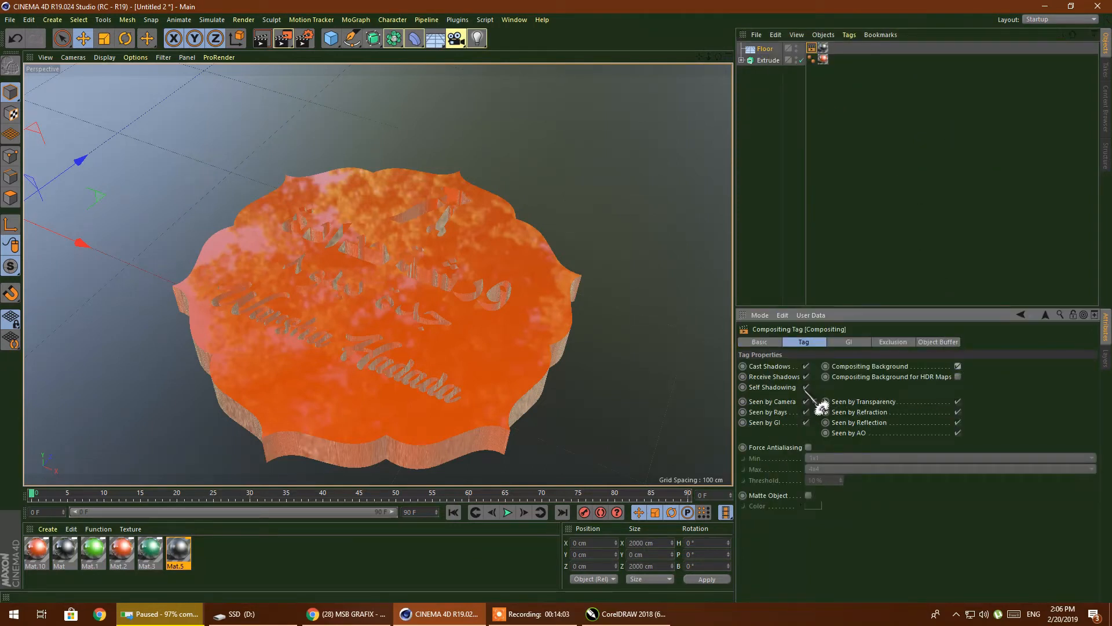
pyautogui.click(765, 49)
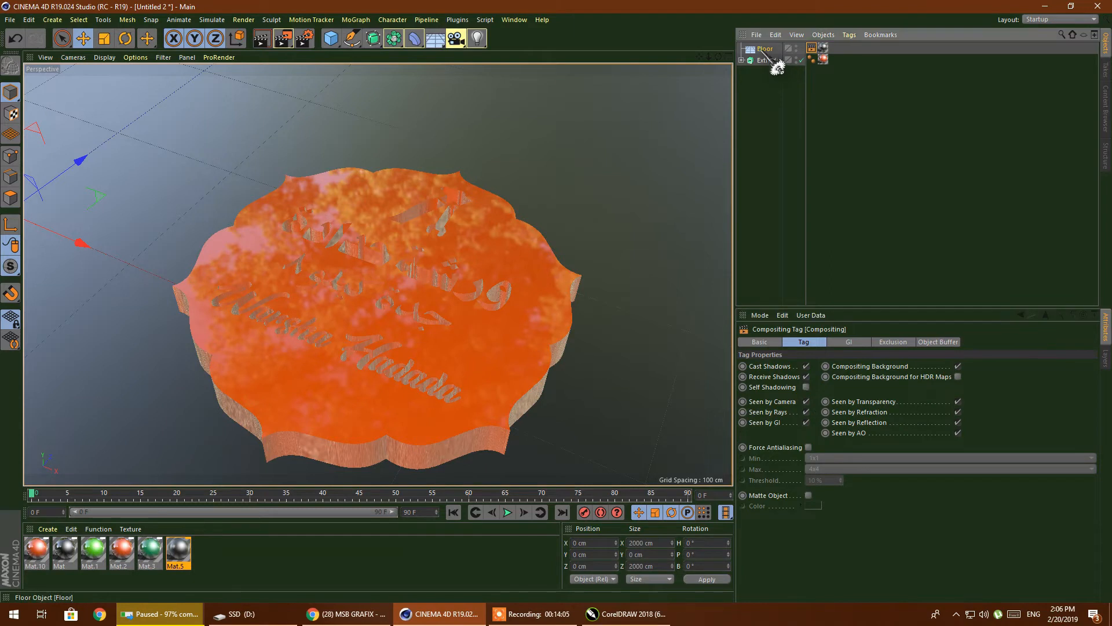
# Set the projection of the floor's Mat.5 texture tag to Cubic
pyautogui.click(823, 48)
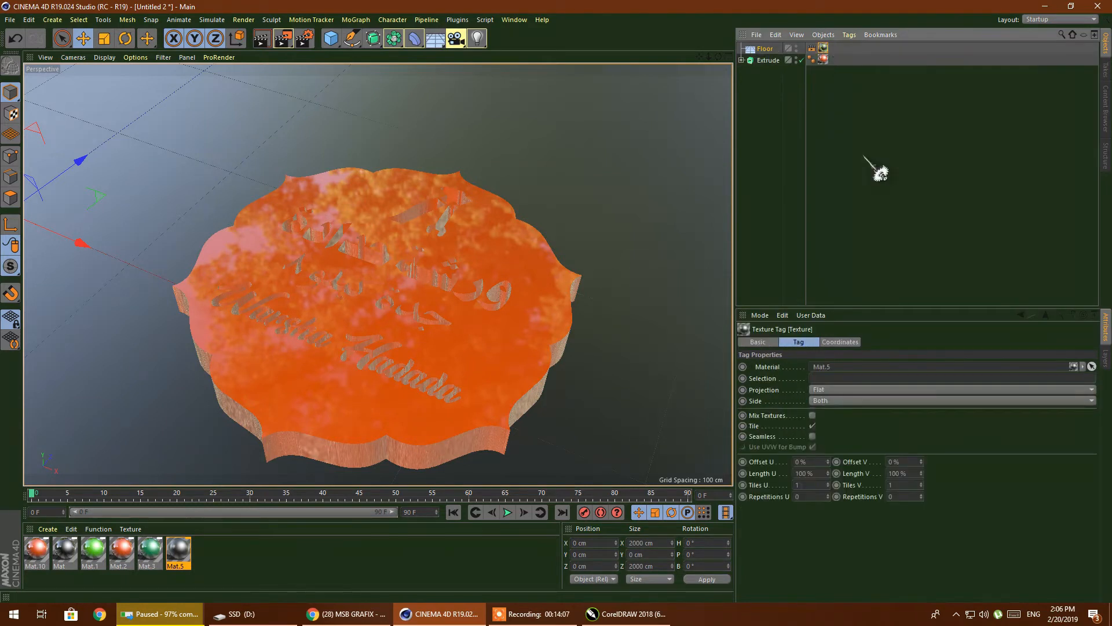
pyautogui.click(844, 390)
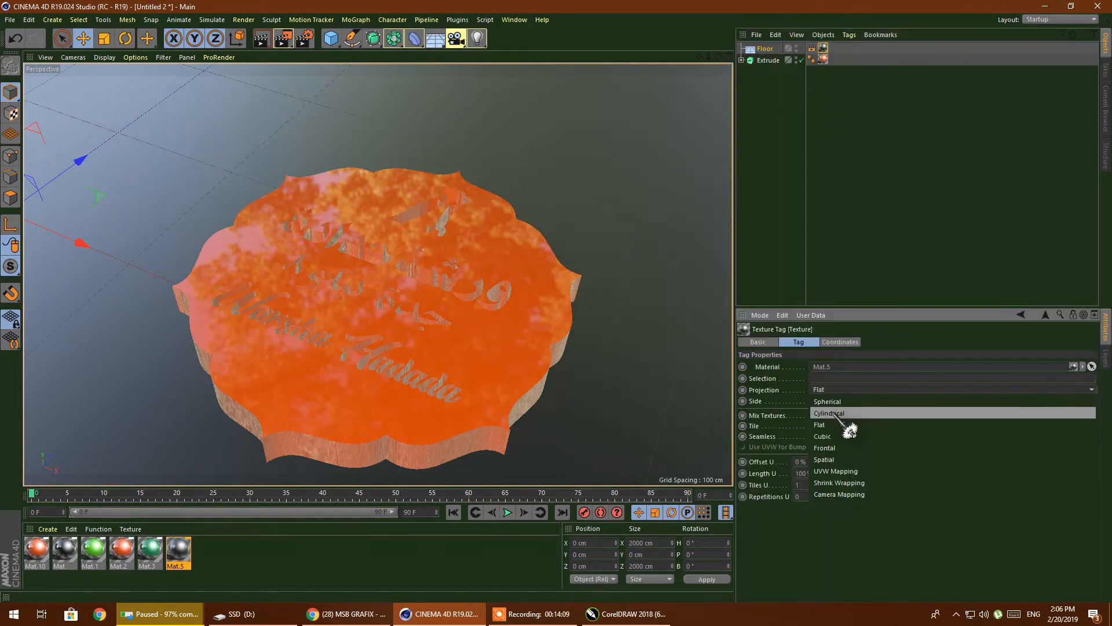
pyautogui.click(840, 448)
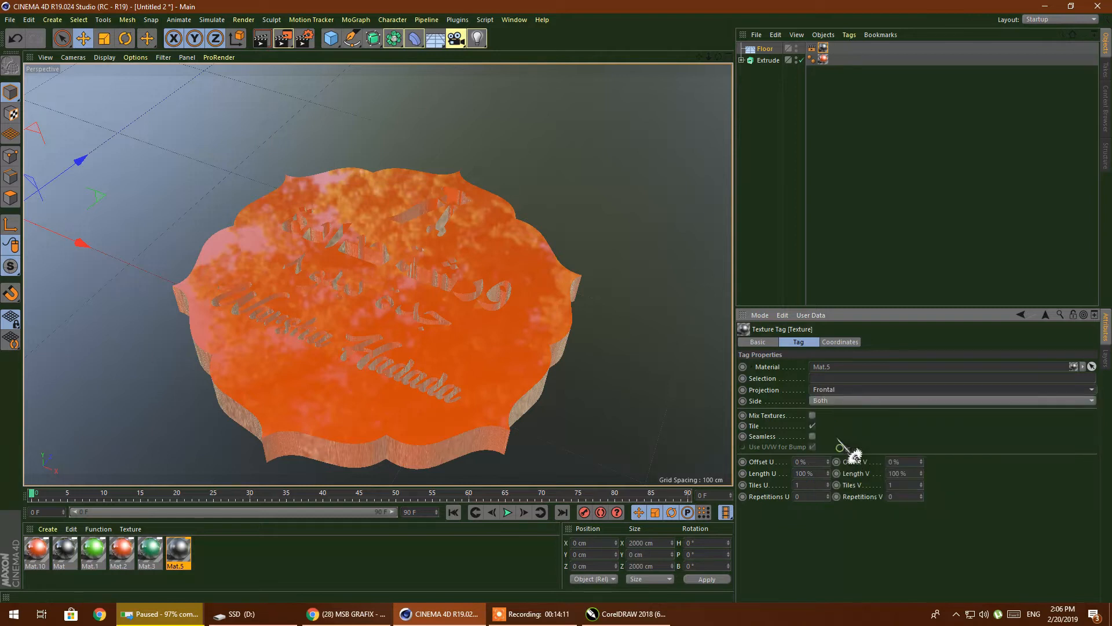
pyautogui.click(826, 401)
pyautogui.click(830, 400)
pyautogui.click(824, 391)
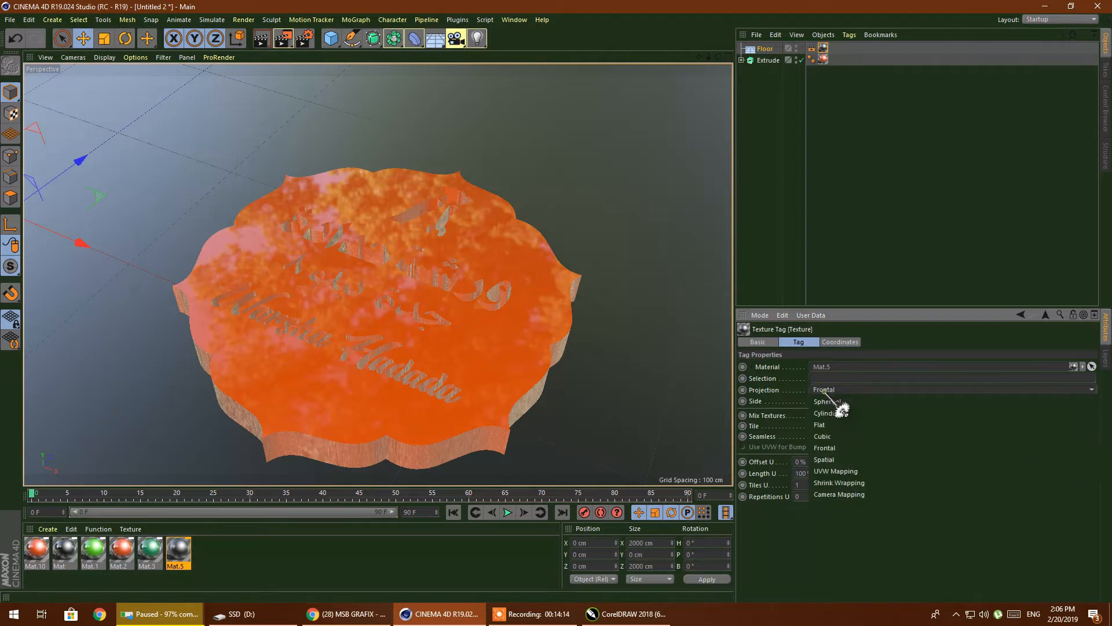
pyautogui.click(834, 432)
# Add a light and move it above and behind the logo, to about Y 420 cm and Z 339 cm
pyautogui.scroll(-6, 490, 238)
pyautogui.scroll(5, 475, 270)
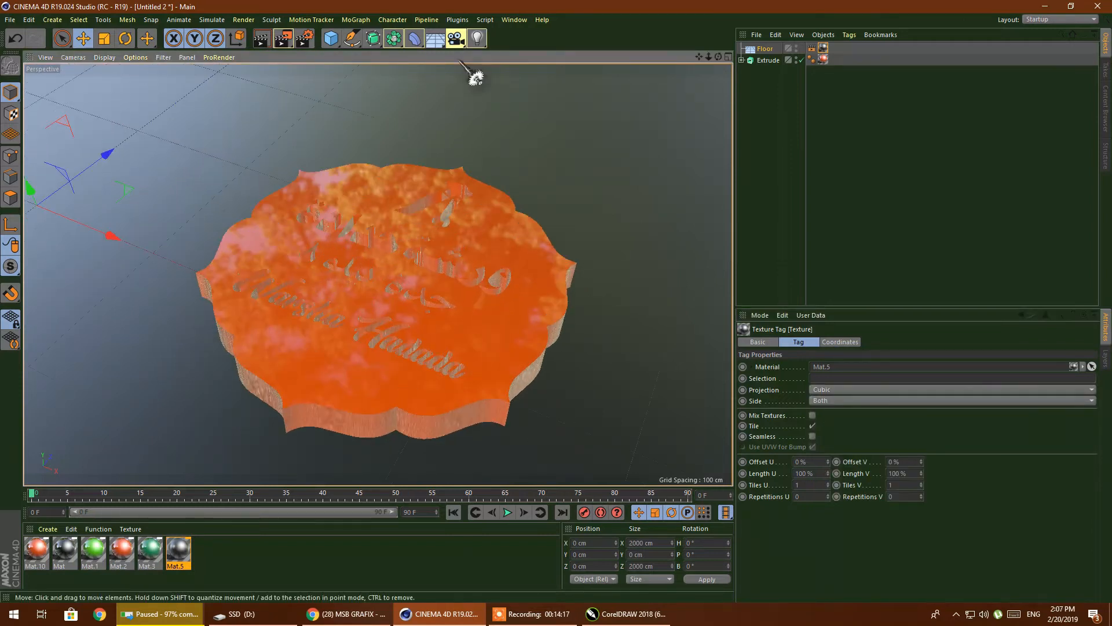
pyautogui.moveTo(477, 38); pyautogui.dragTo(519, 51)
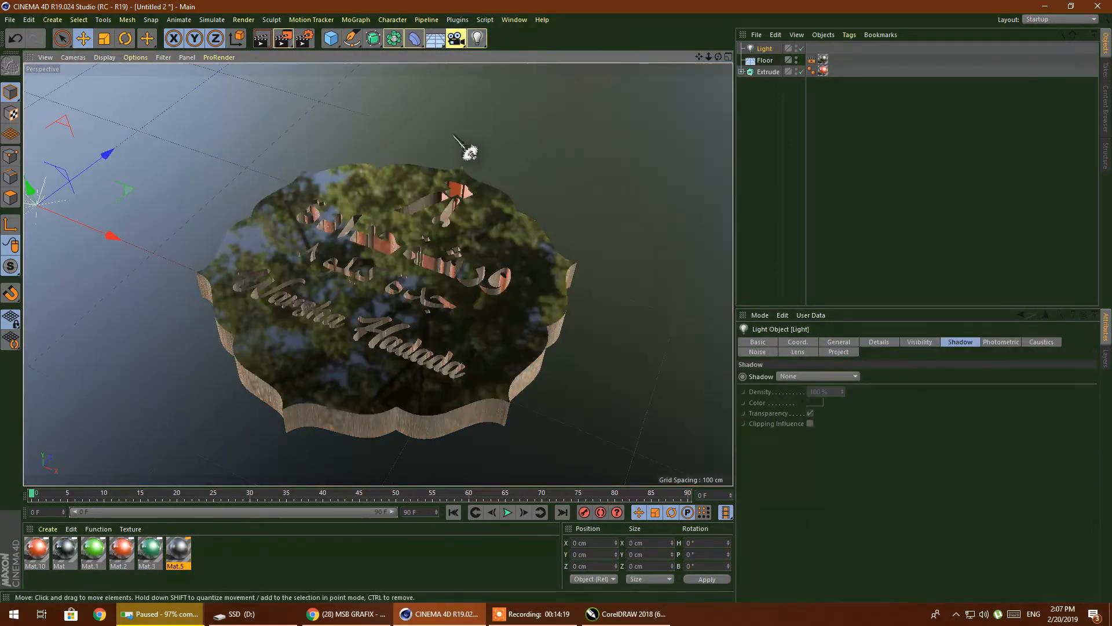
pyautogui.scroll(-6, 439, 152)
pyautogui.moveTo(201, 109); pyautogui.dragTo(224, 156)
pyautogui.scroll(-6, 241, 303)
pyautogui.moveTo(262, 75); pyautogui.dragTo(334, 21)
pyautogui.scroll(3, 288, 268)
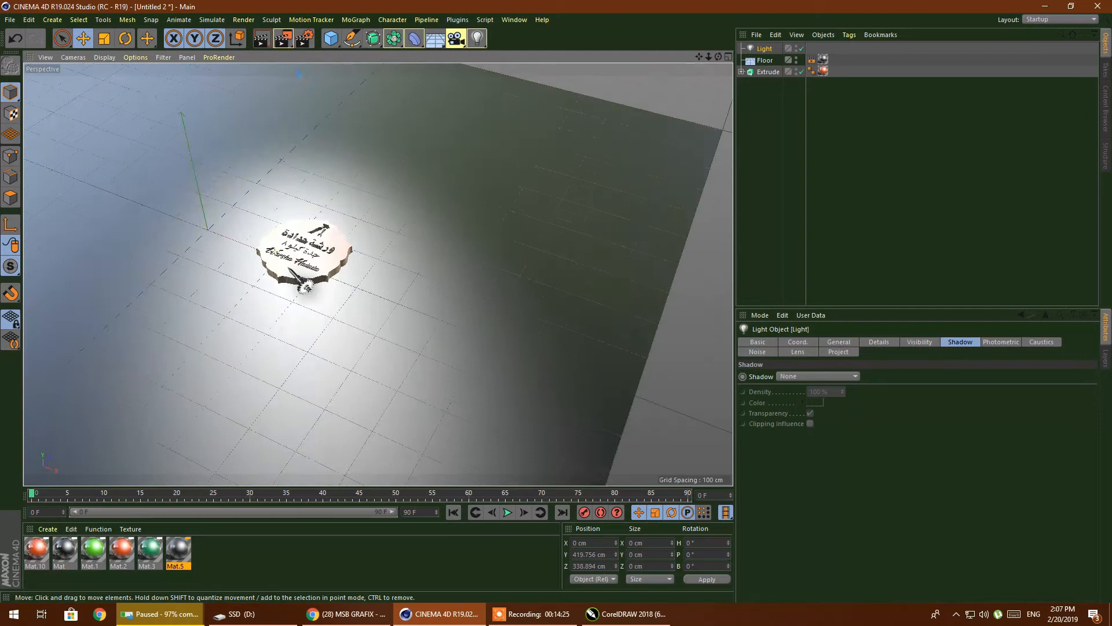
pyautogui.scroll(5, 305, 285)
pyautogui.click(533, 614)
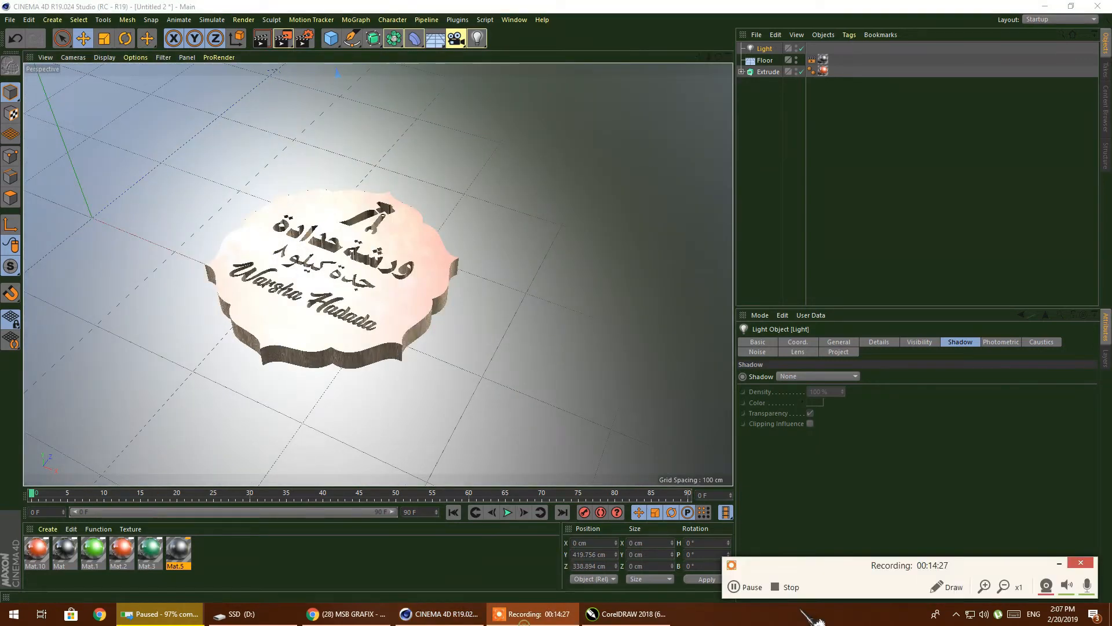
pyautogui.click(737, 586)
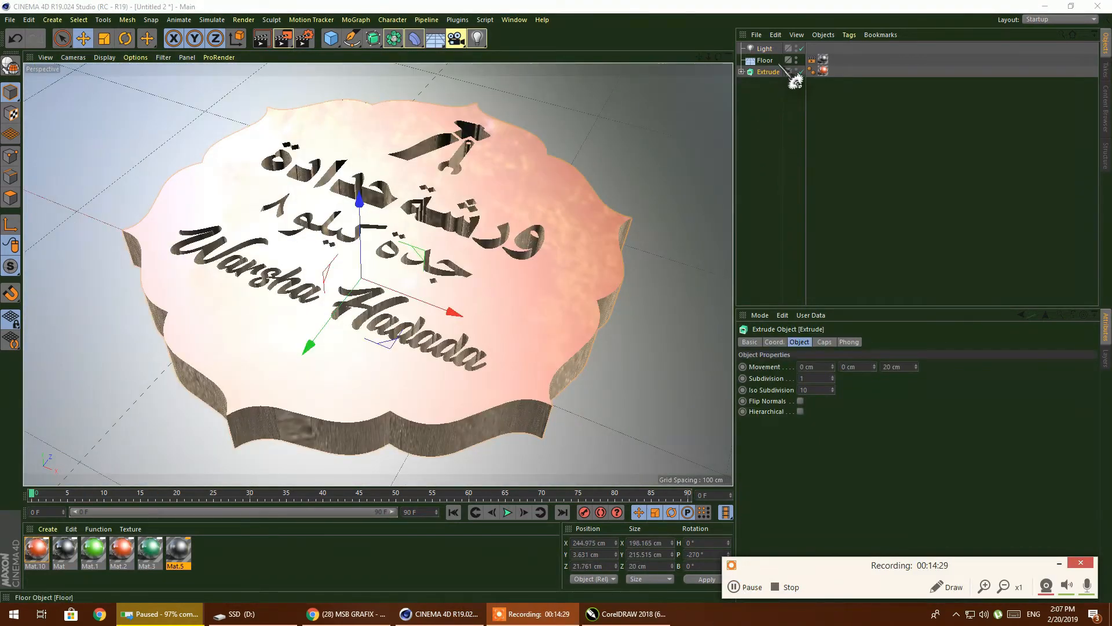
# Make two duplicates of the Extrude object and set the original's Z extrusion movement to 3 cm
pyautogui.moveTo(769, 75)
pyautogui.keyDown('ctrl'); pyautogui.mouseDown()
pyautogui.moveTo(775, 91)
pyautogui.moveTo(771, 72)
pyautogui.mouseUp(); pyautogui.keyUp('ctrl')
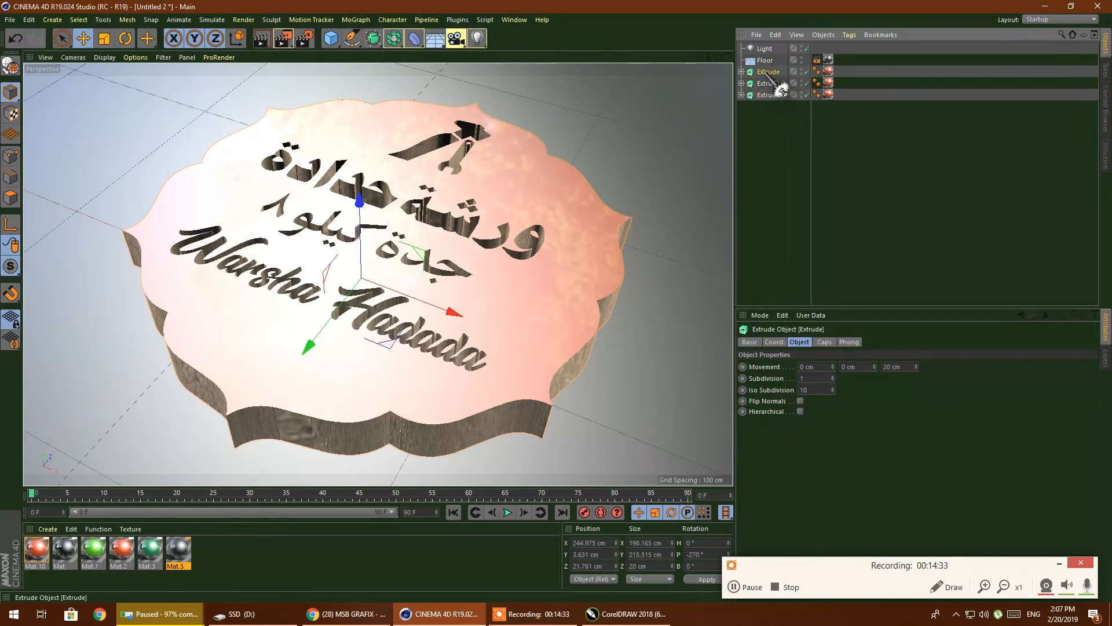
pyautogui.doubleClick(911, 367)
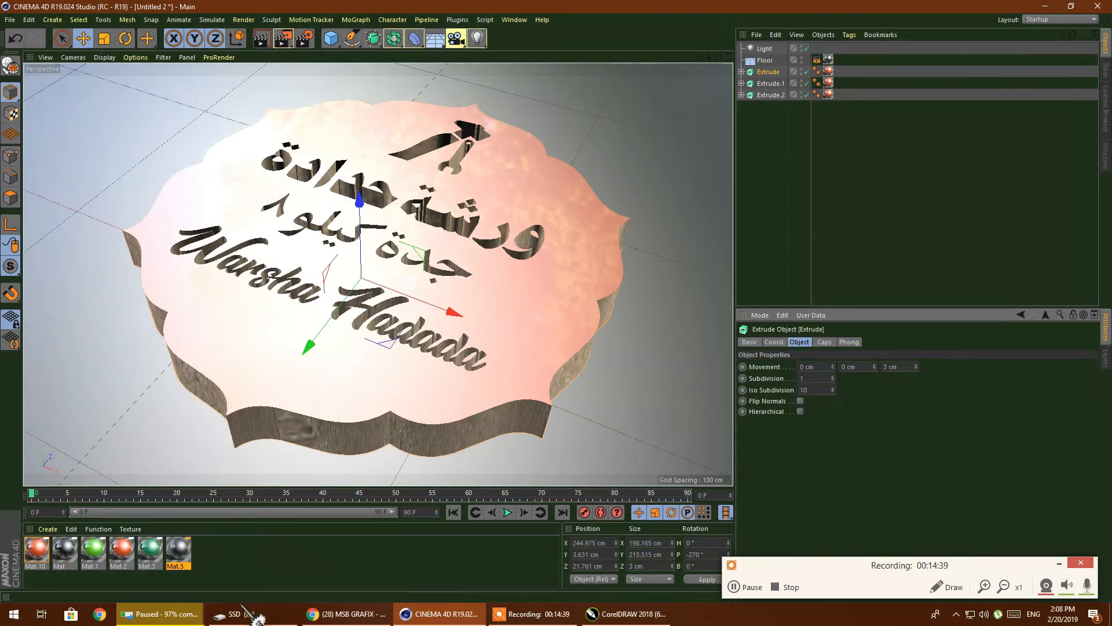
# Replace the 3 cm Extrude's material with teal green Mat.3 and raise the layer to about Y 24.8 cm
pyautogui.keyDown('ctrl'); pyautogui.moveTo(829, 83); pyautogui.dragTo(833, 85); pyautogui.keyUp('ctrl')
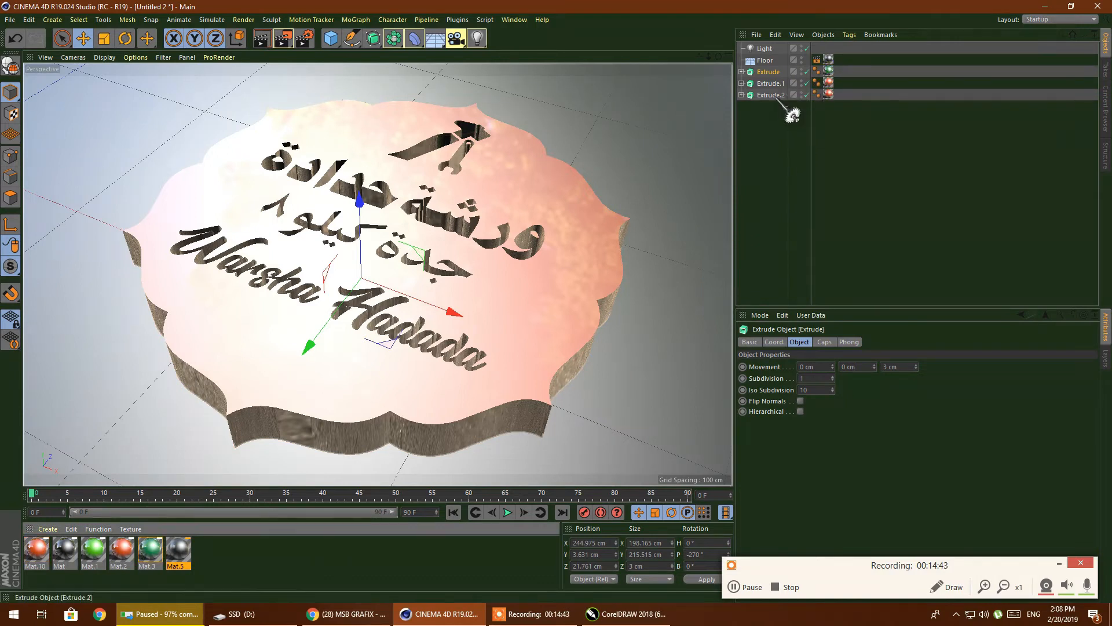
pyautogui.moveTo(351, 203); pyautogui.dragTo(346, 166)
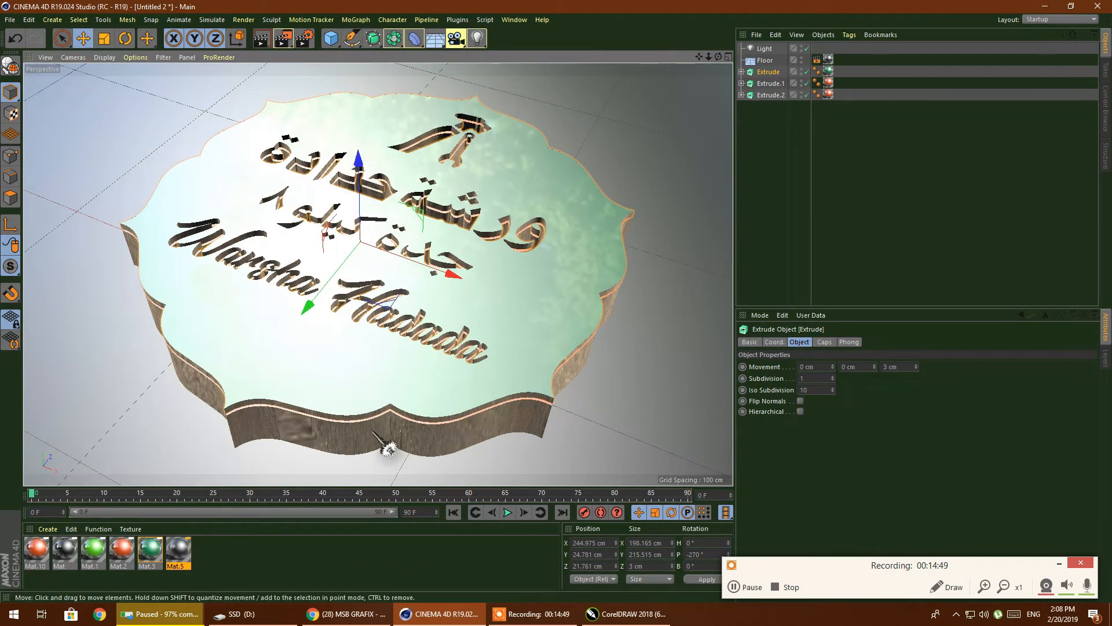
# Set Extrude.2's Z extrusion movement to 3 cm and lower it slightly to form the logo's bottom layer
pyautogui.click(770, 95)
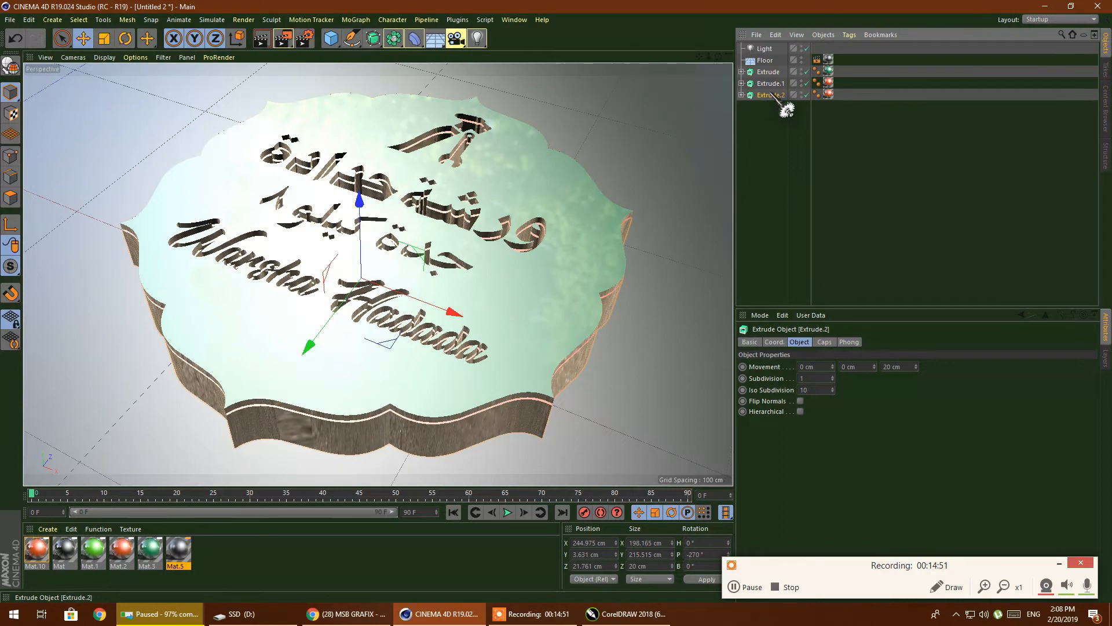
pyautogui.click(893, 366)
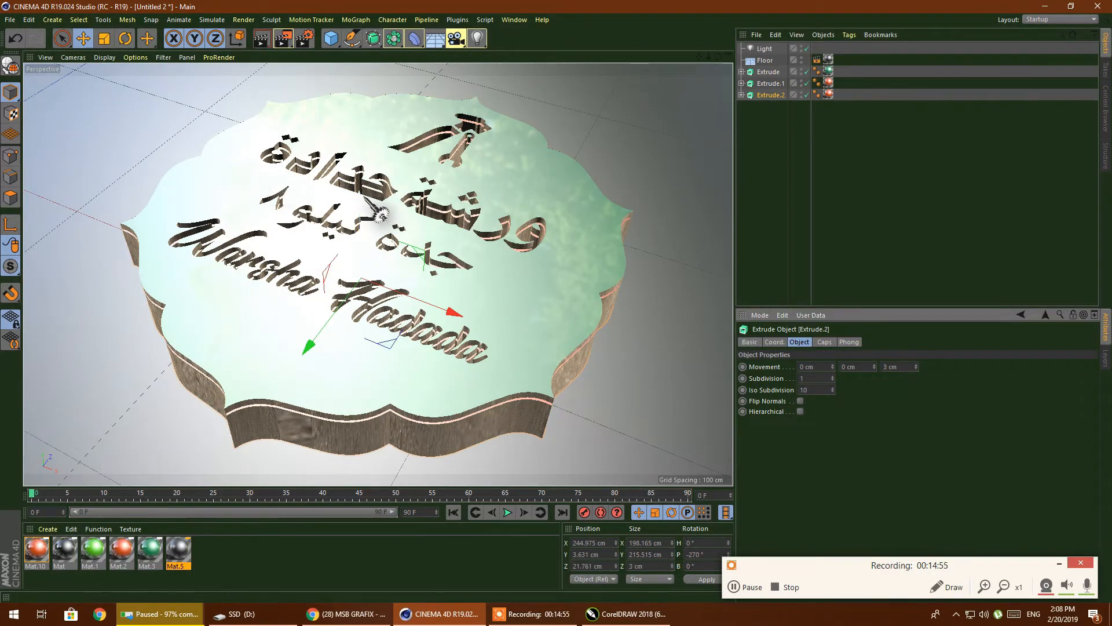
pyautogui.moveTo(361, 201); pyautogui.dragTo(362, 208)
# Set the Z extrusion movement of the middle layer, Extrude.1, to 18 cm
pyautogui.click(429, 429)
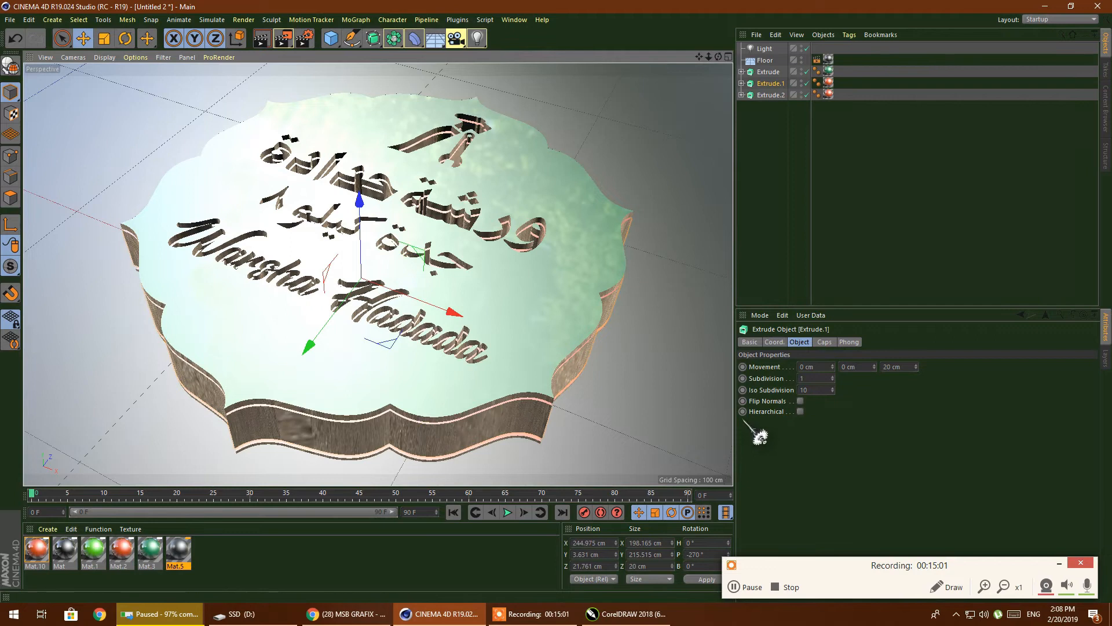
pyautogui.doubleClick(904, 365)
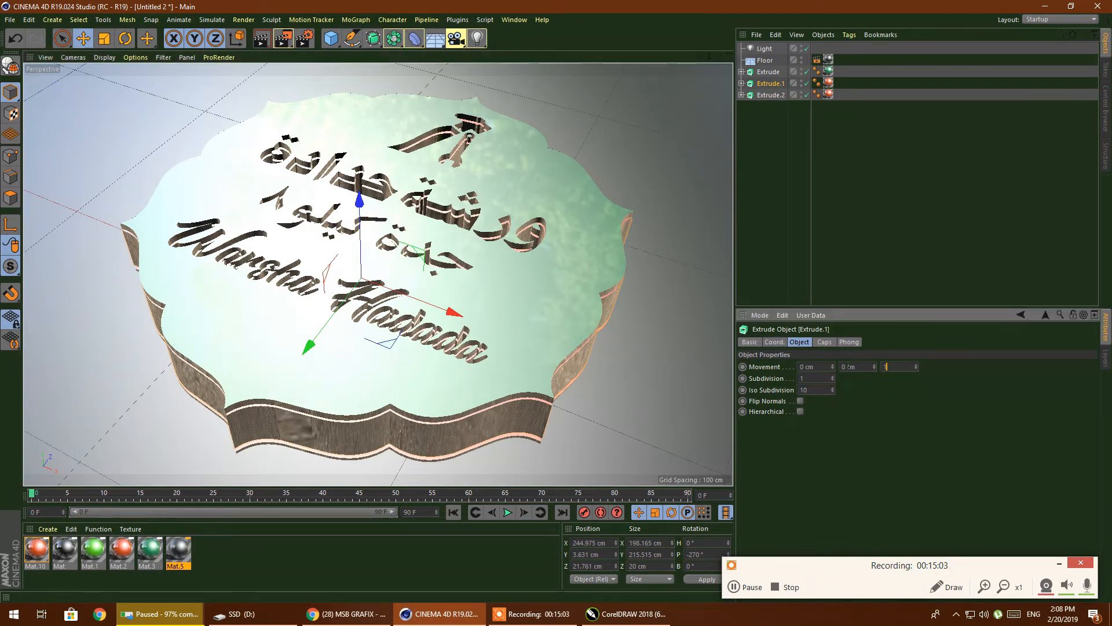
pyautogui.write('18')
pyautogui.press('Return')
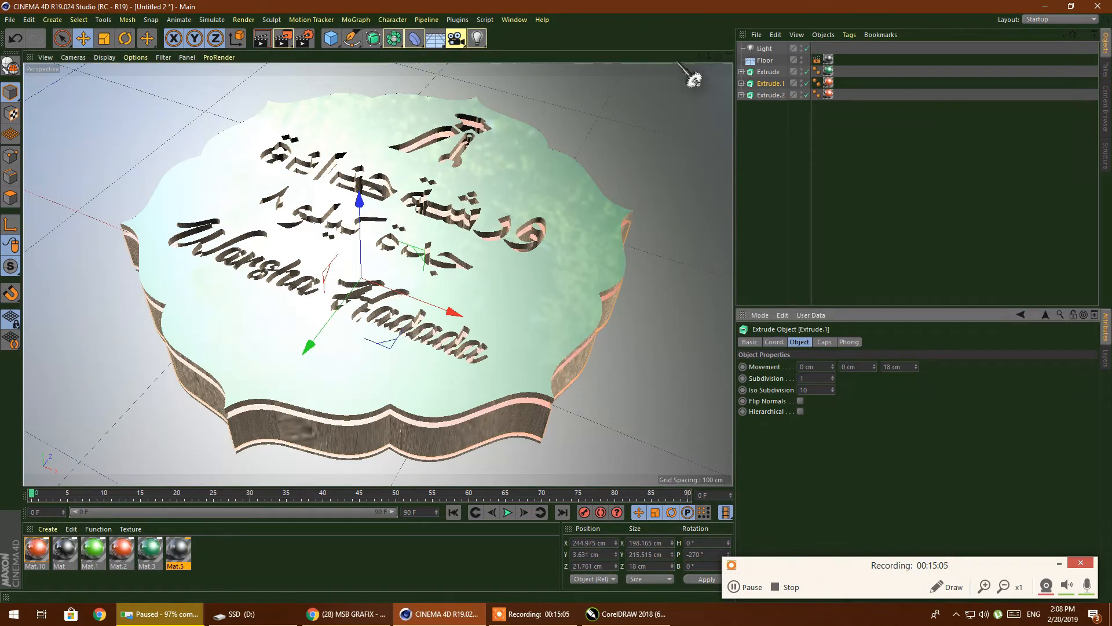
# Raise the bottom layer, Extrude.2, by about 2 cm towards the middle layer
pyautogui.moveTo(732, 74); pyautogui.dragTo(377, 274)
pyautogui.scroll(5, 377, 377)
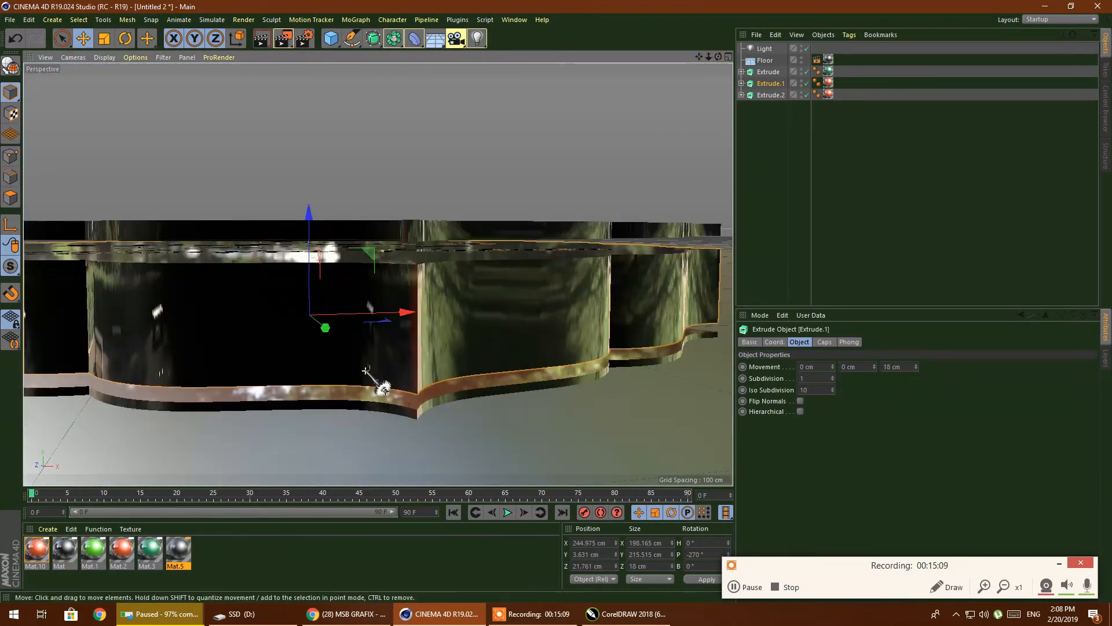
pyautogui.click(380, 412)
pyautogui.moveTo(311, 232); pyautogui.dragTo(325, 241)
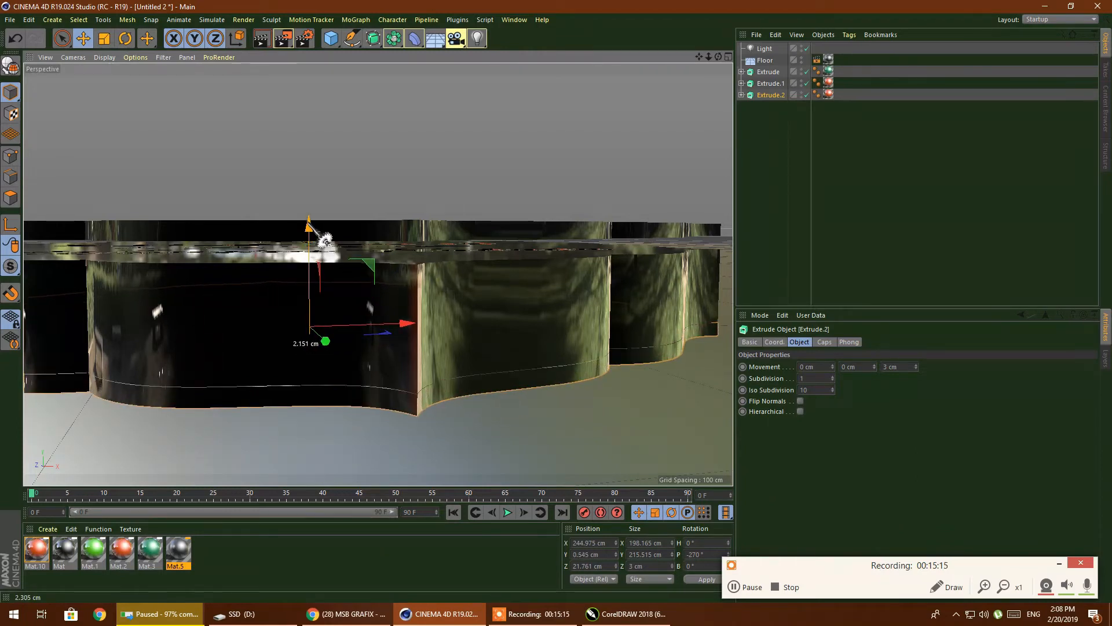
# Nudge Extrude.1 vertically and lower the top Extrude layer onto it, at about Y 22.8 cm
pyautogui.click(164, 293)
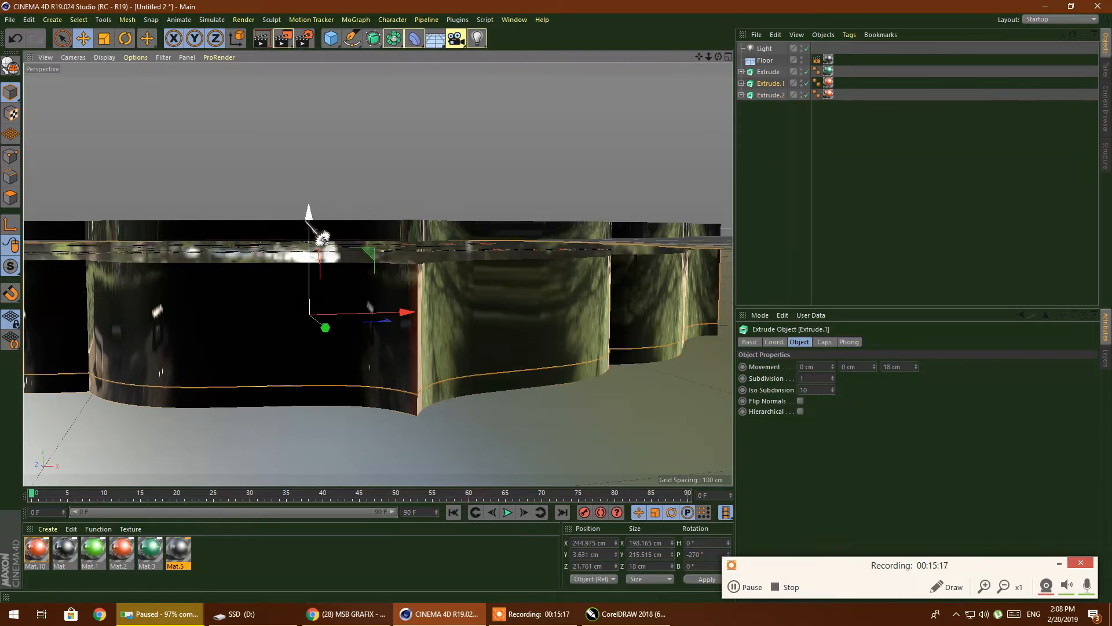
pyautogui.moveTo(326, 234); pyautogui.dragTo(327, 233)
pyautogui.click(267, 229)
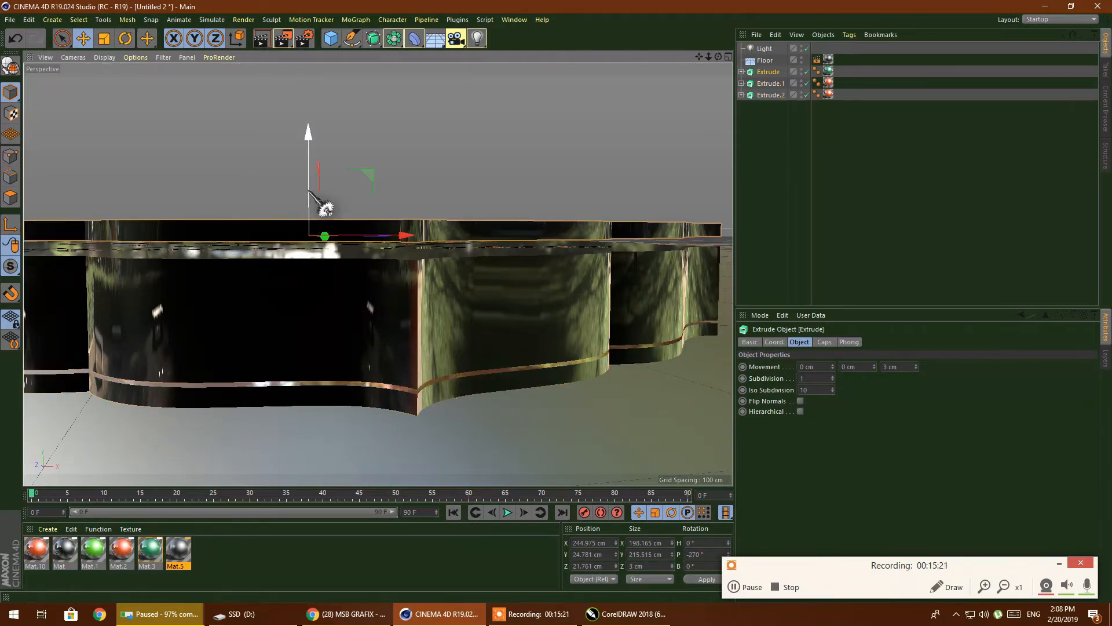
pyautogui.moveTo(310, 138); pyautogui.dragTo(311, 149)
# Apply the dark Mat material to the middle layer, Extrude.1, and delete its orange texture tag
pyautogui.moveTo(718, 57); pyautogui.dragTo(637, 115)
pyautogui.scroll(-3, 266, 317)
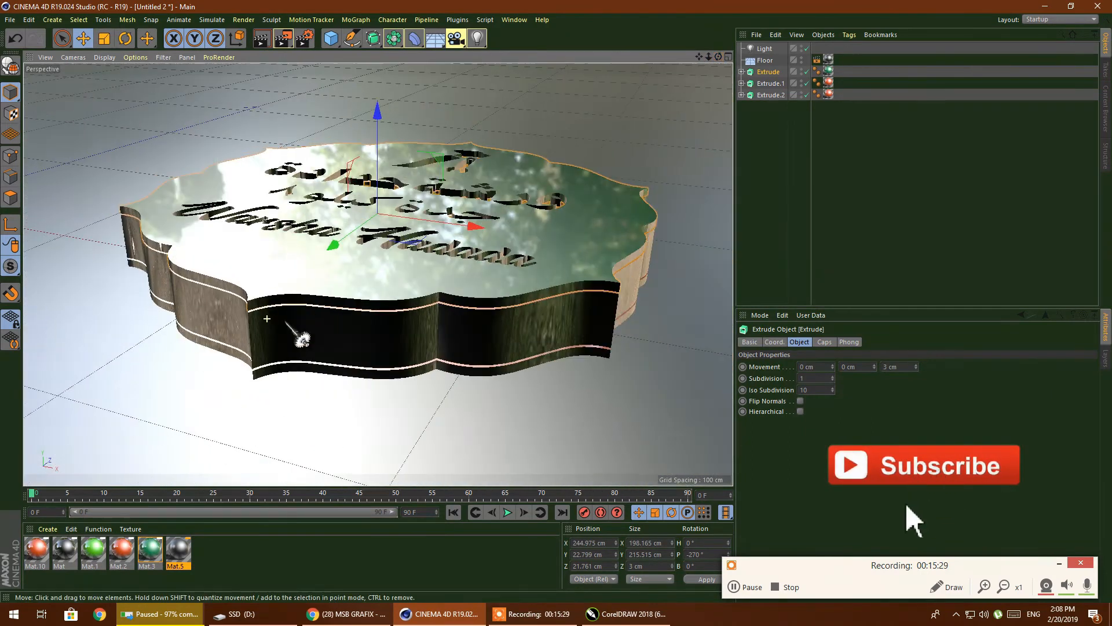
pyautogui.scroll(1, 451, 261)
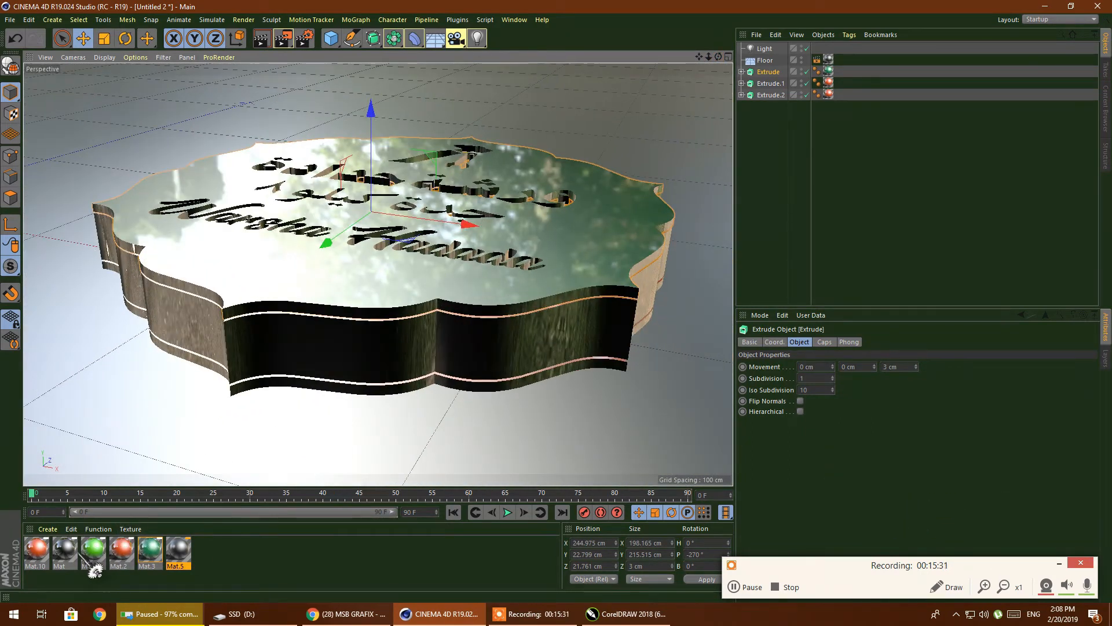
pyautogui.moveTo(71, 551); pyautogui.dragTo(270, 349)
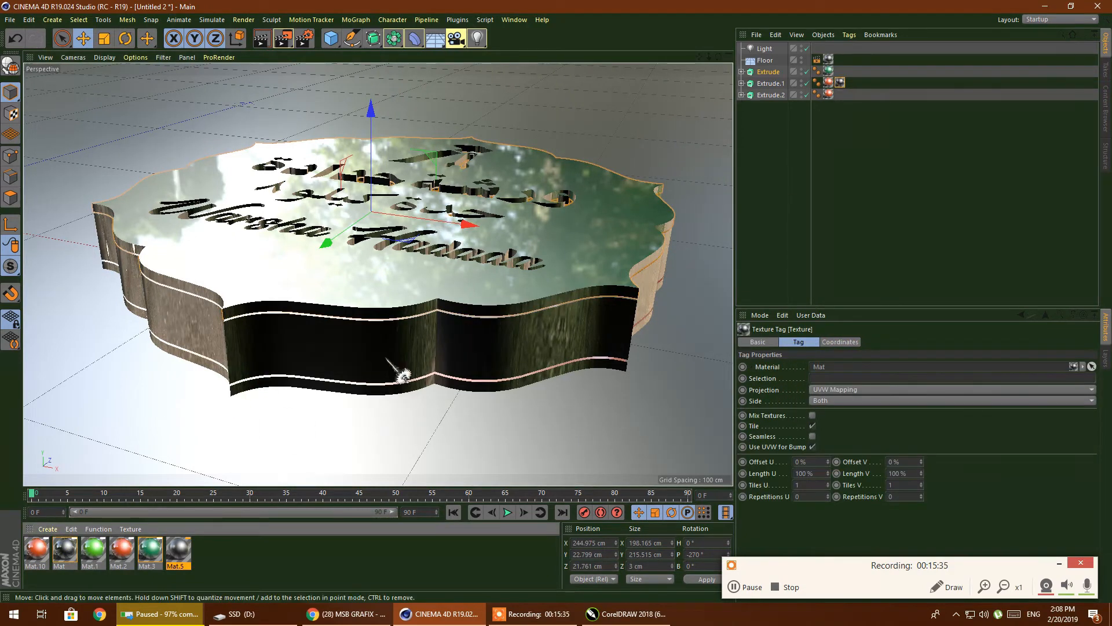
pyautogui.click(831, 83)
pyautogui.press('Delete')
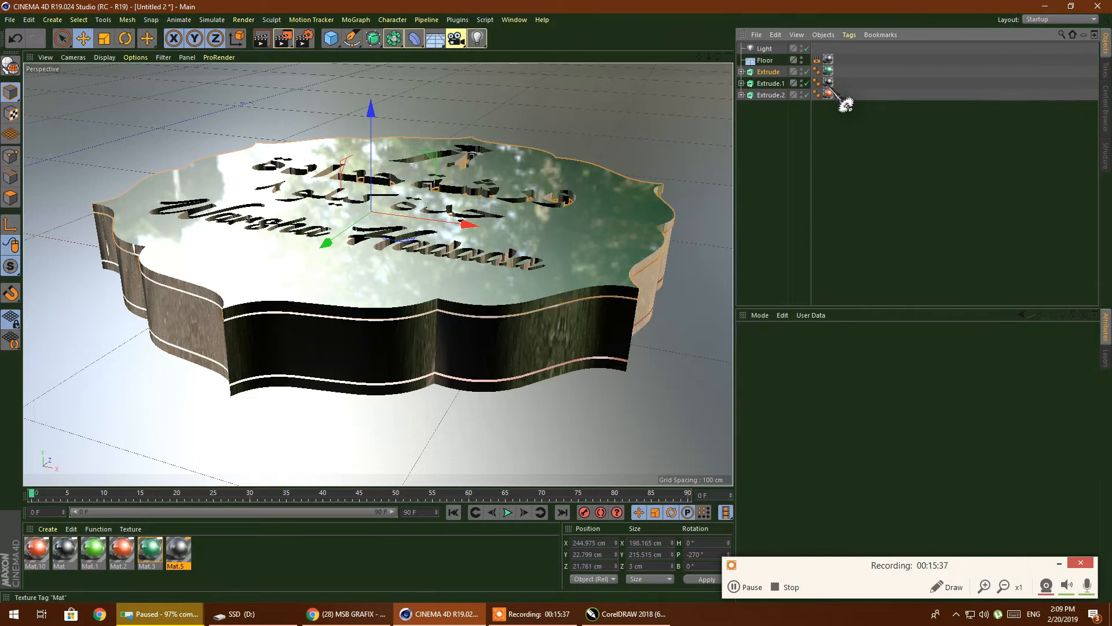
# Replace the orange material on the bottom layer, Extrude.2, with teal green Mat.3
pyautogui.moveTo(148, 562); pyautogui.dragTo(713, 251)
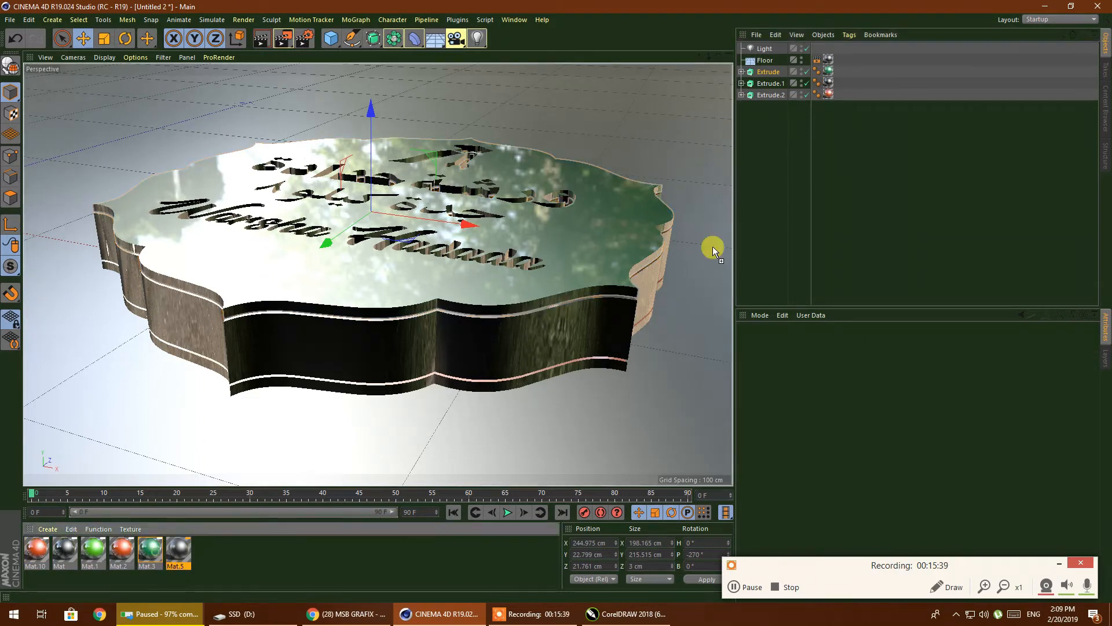
pyautogui.moveTo(831, 96); pyautogui.dragTo(832, 97)
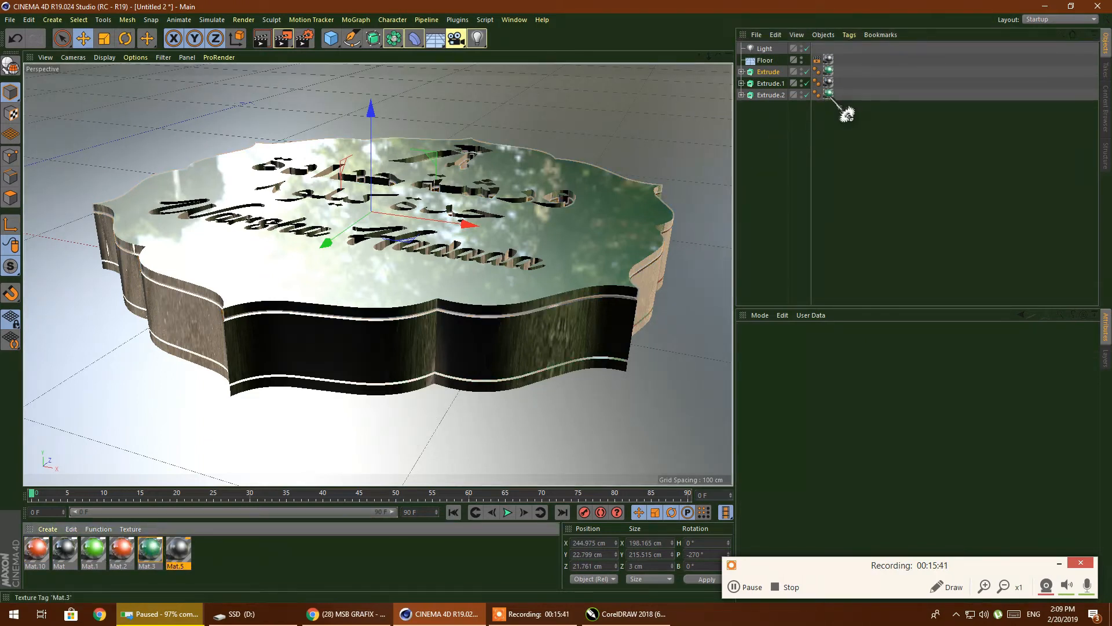
# Give the top Extrude layer fillet caps at both start and end, each with a 1 cm radius
pyautogui.scroll(-3, 221, 300)
pyautogui.moveTo(718, 57); pyautogui.dragTo(655, 101)
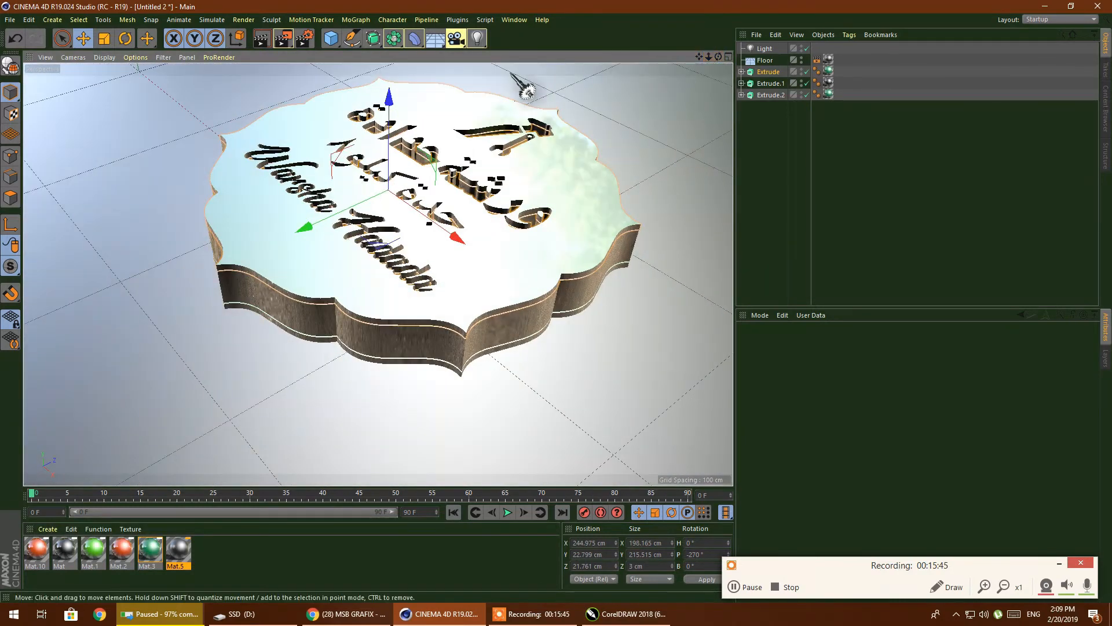
pyautogui.scroll(3, 517, 90)
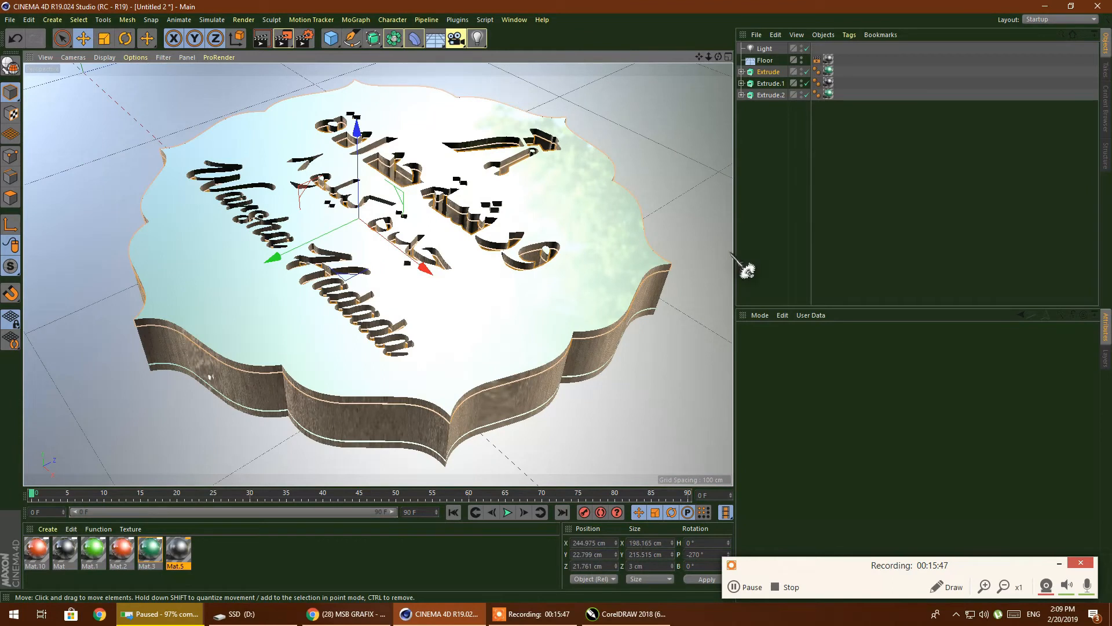
pyautogui.click(776, 82)
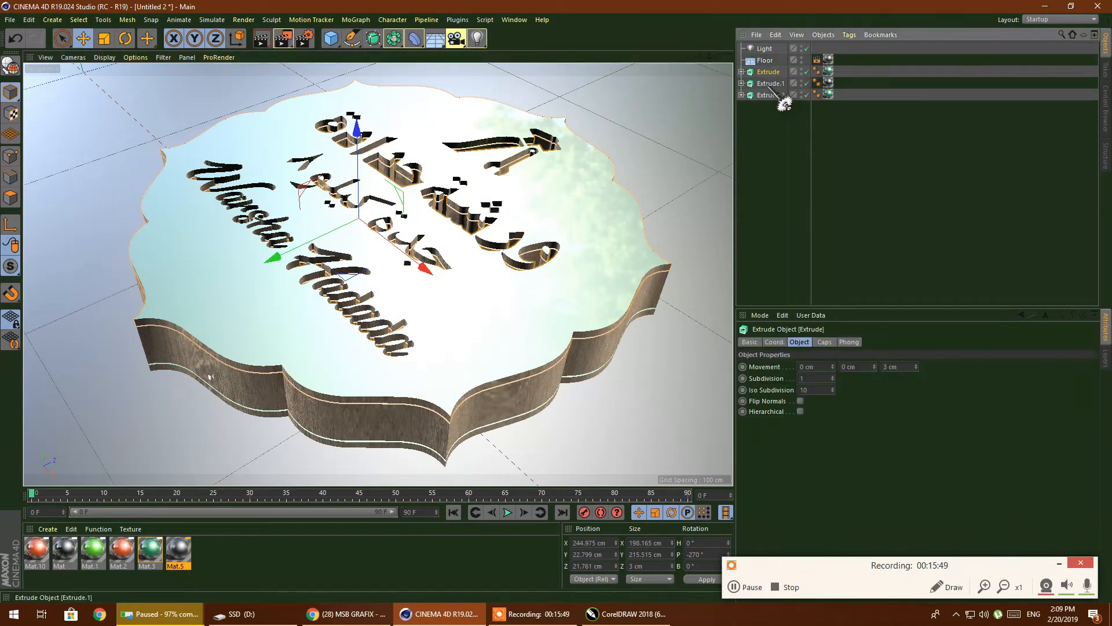
pyautogui.click(768, 71)
pyautogui.click(824, 342)
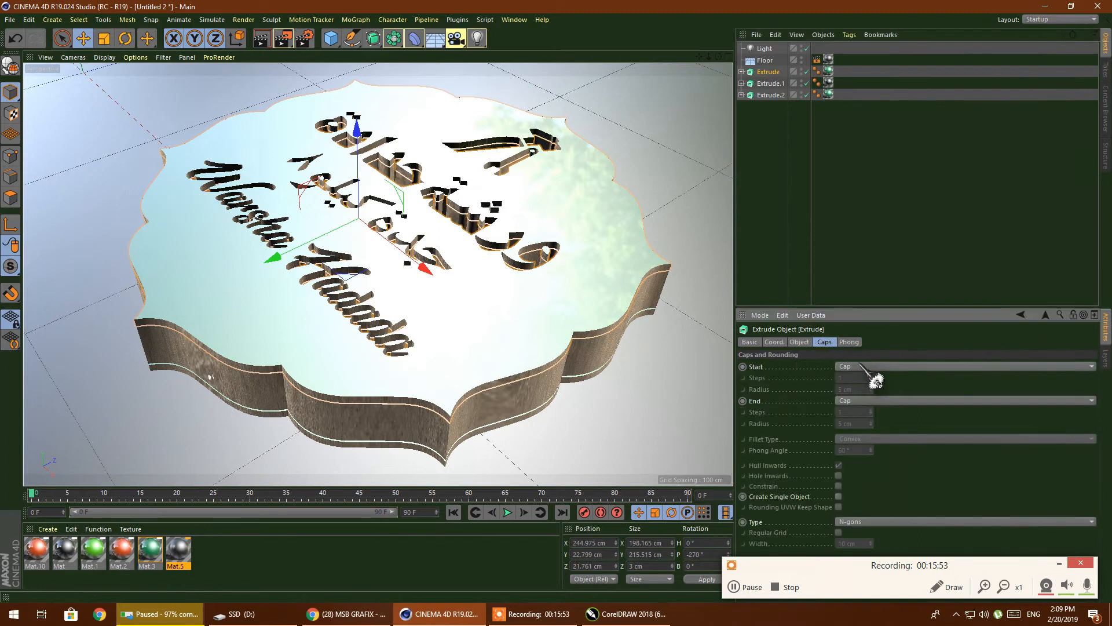
pyautogui.click(862, 366)
pyautogui.click(857, 412)
pyautogui.click(847, 400)
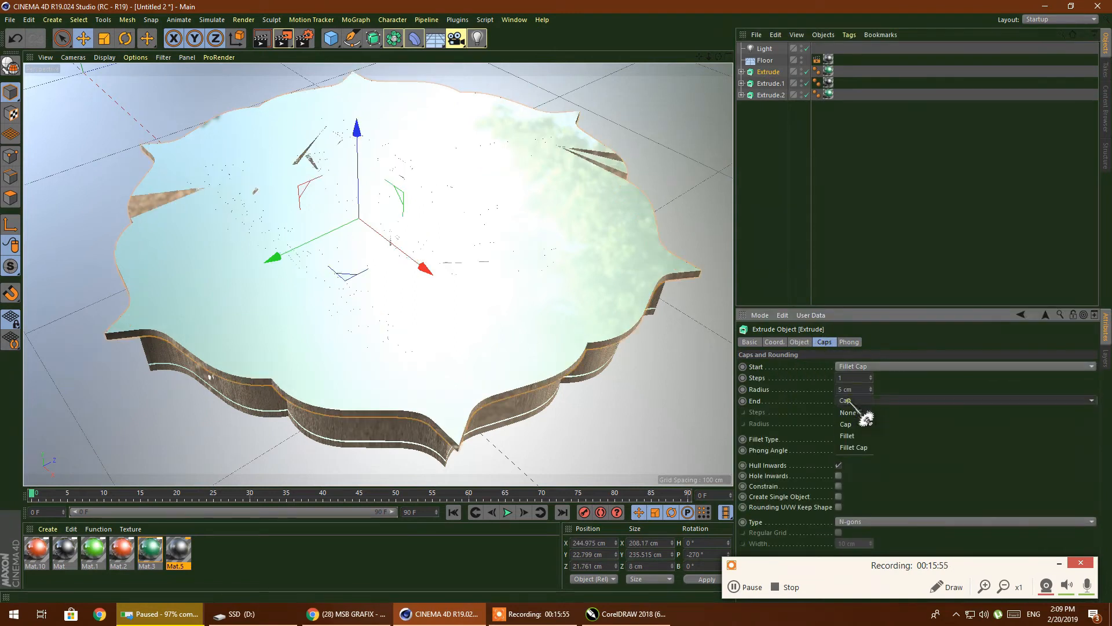
pyautogui.click(854, 447)
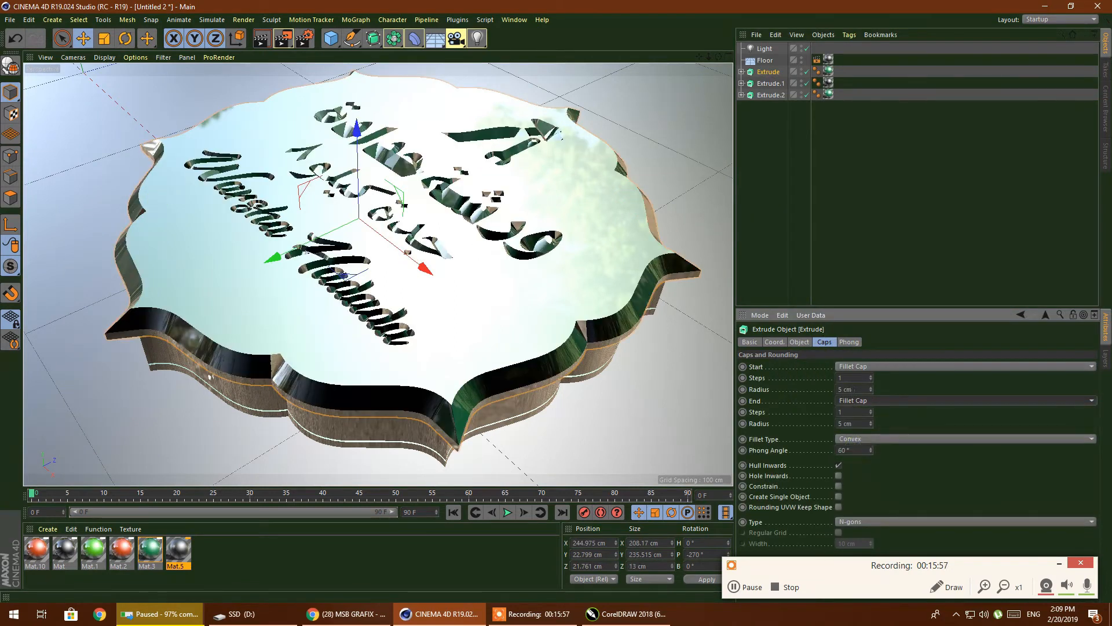
pyautogui.click(856, 389)
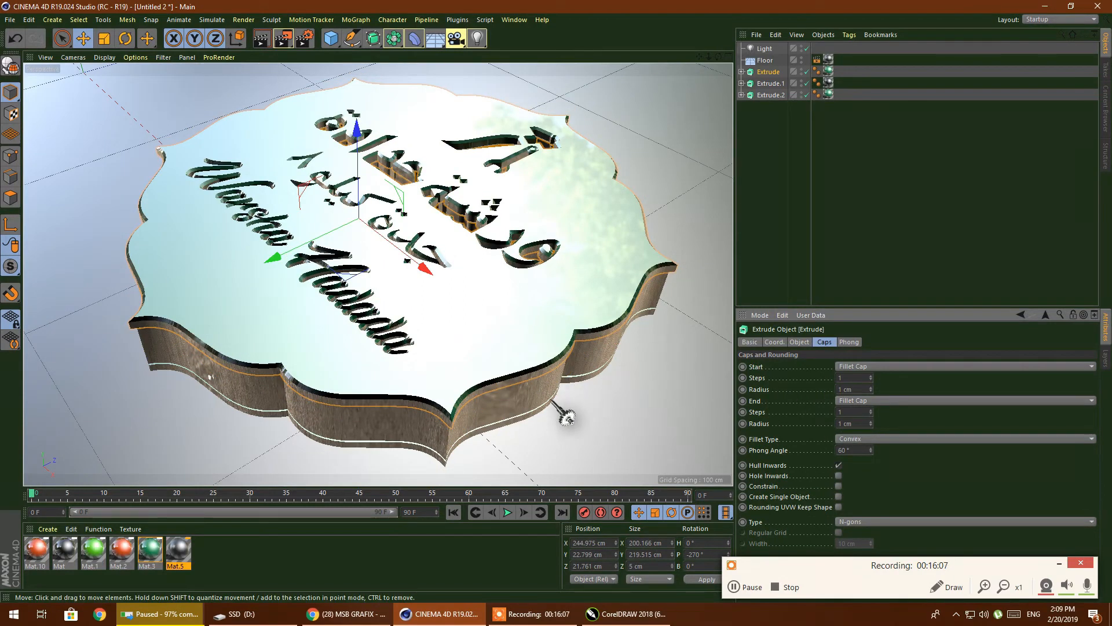
# Set both the start and end caps of the bottom layer, Extrude.2, to Fillet Cap
pyautogui.click(548, 407)
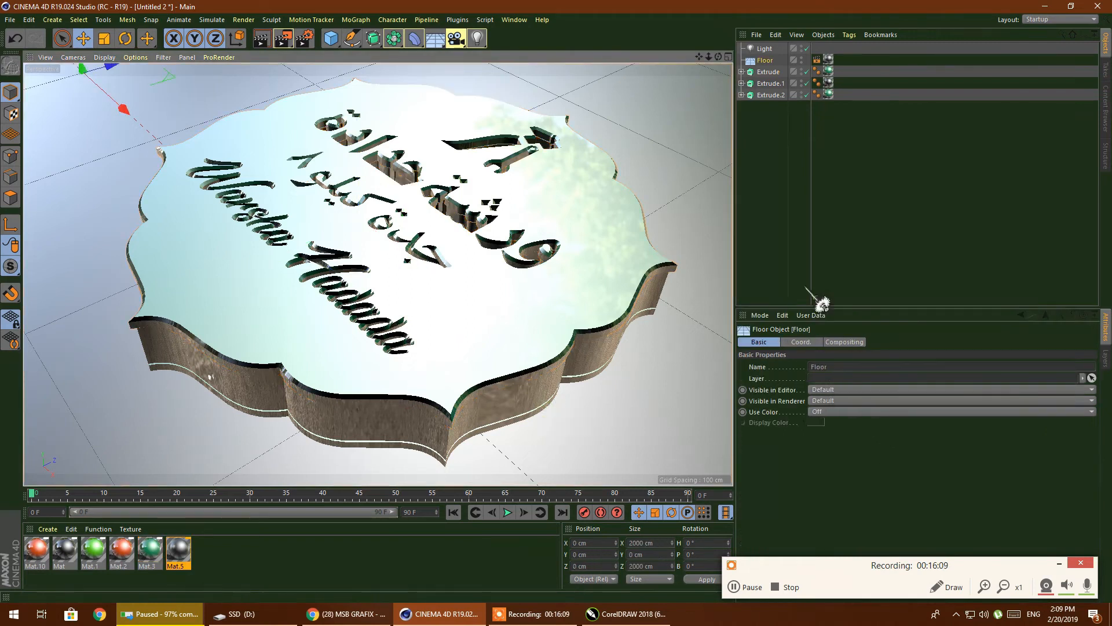
pyautogui.click(774, 84)
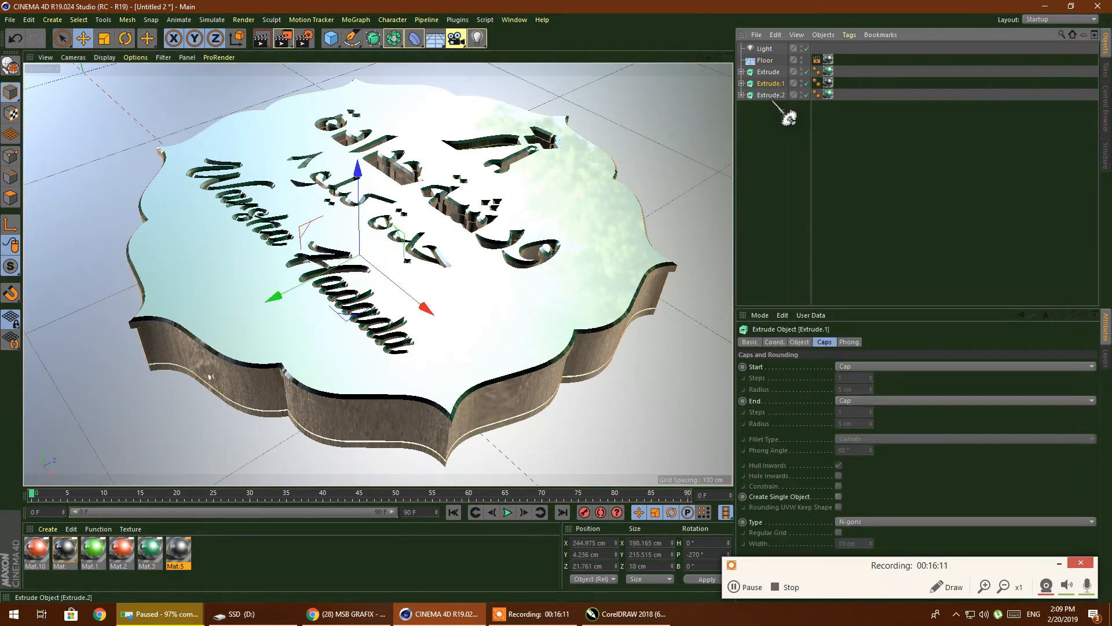
pyautogui.click(773, 104)
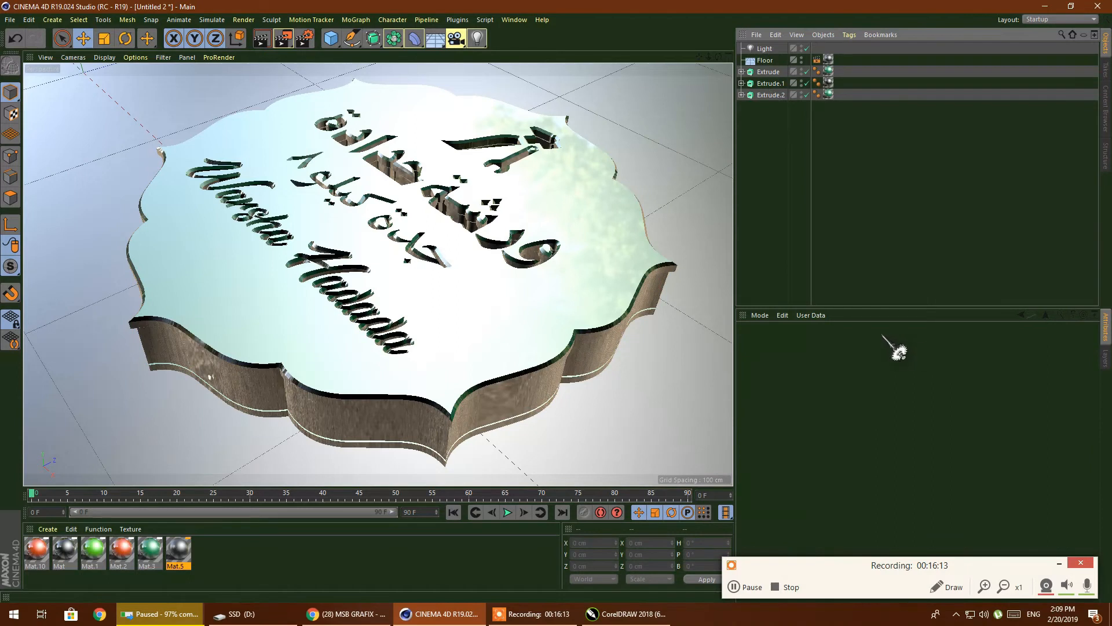
pyautogui.click(772, 95)
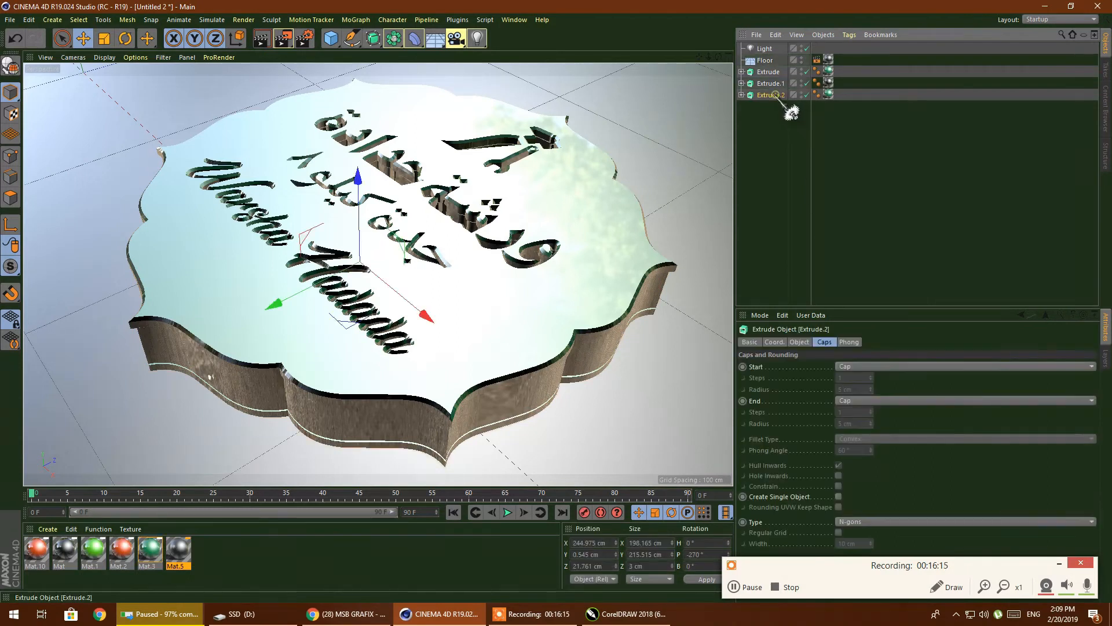
pyautogui.click(875, 366)
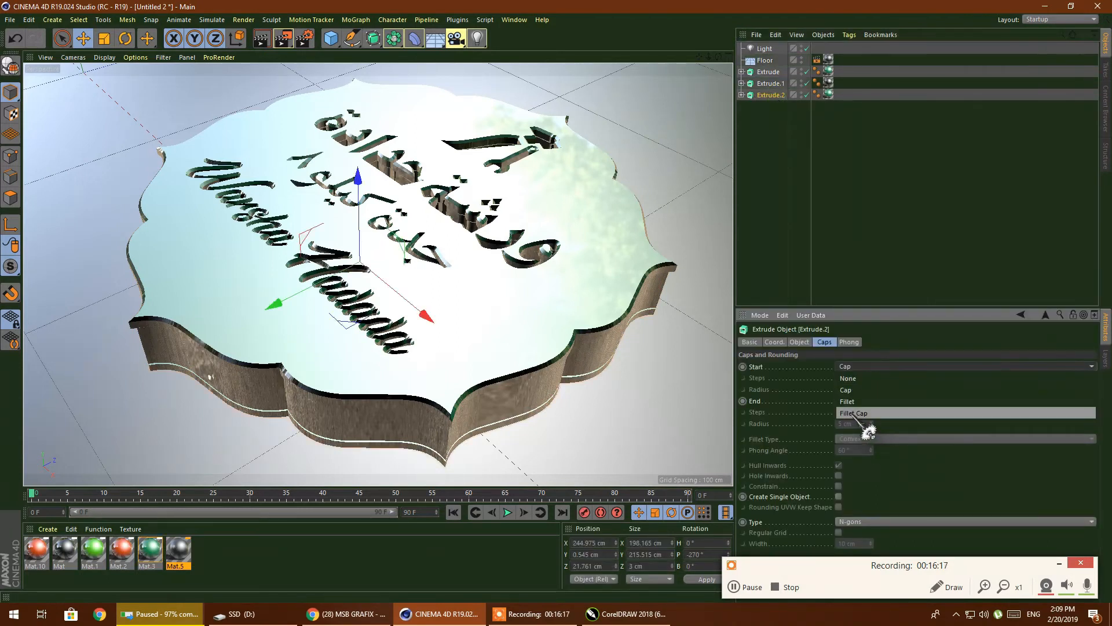
pyautogui.click(852, 413)
pyautogui.click(863, 400)
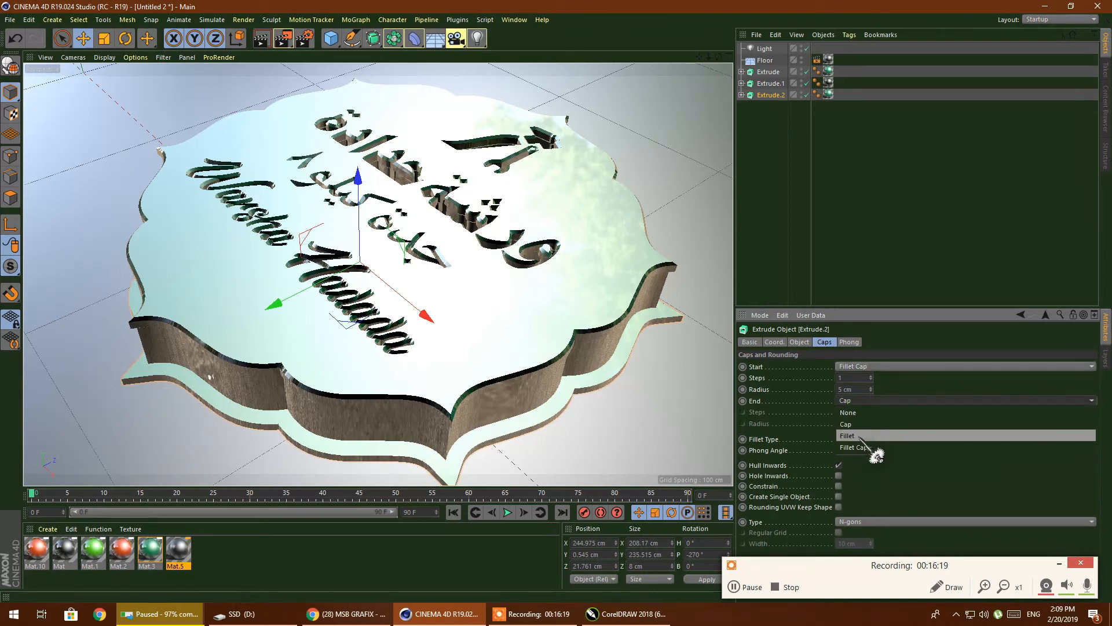
pyautogui.click(858, 447)
# Set the start and end fillet radius of Extrude.2 to 1 cm, with one step each
pyautogui.doubleClick(856, 389)
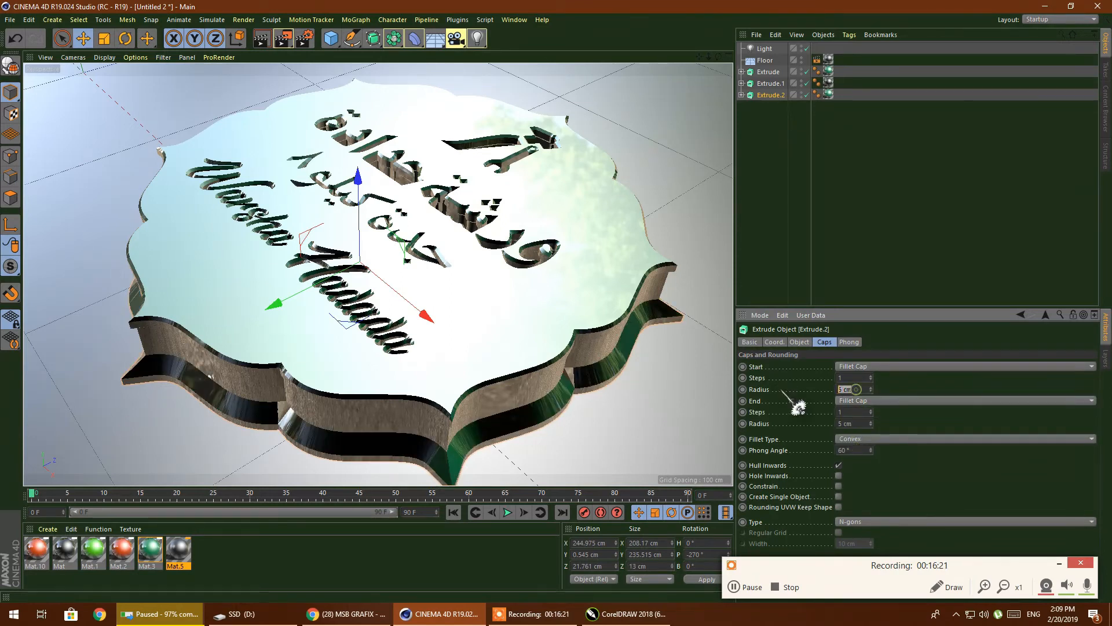
pyautogui.write('1')
pyautogui.press('Return')
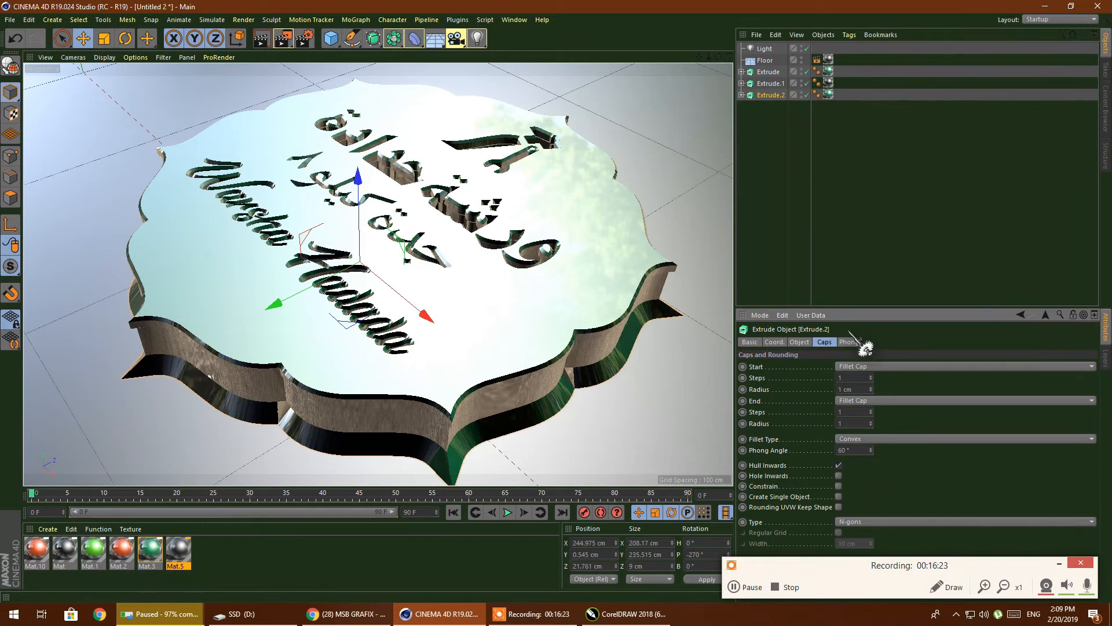
pyautogui.click(854, 377)
pyautogui.write('1')
pyautogui.press('Return')
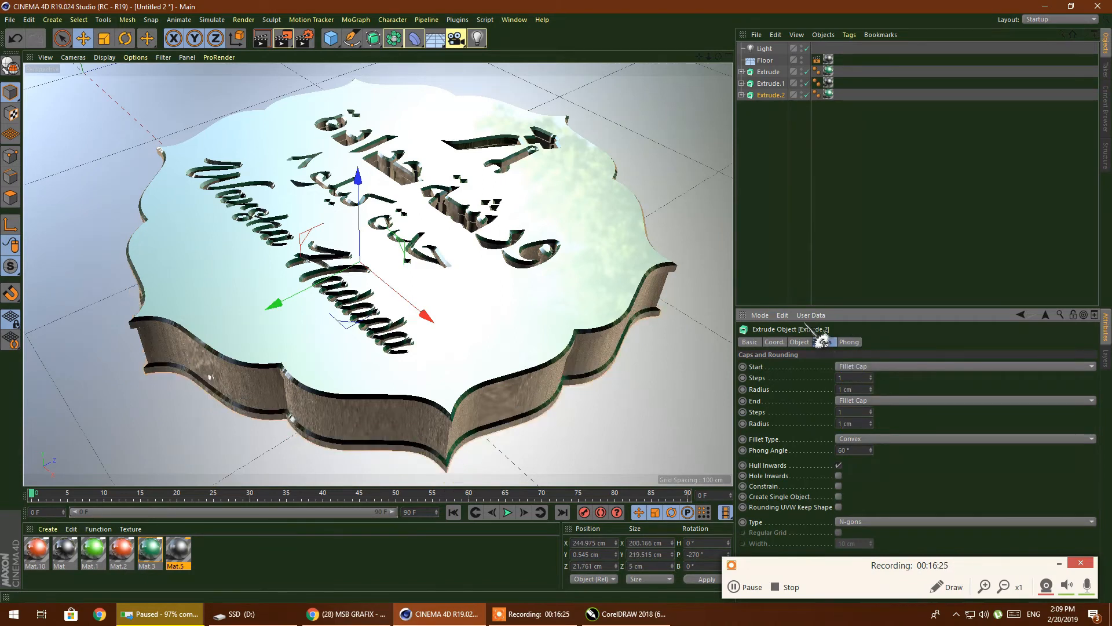
# Duplicate the orange Mat.2 material and shift the copy's hue to yellow
pyautogui.moveTo(718, 56); pyautogui.dragTo(753, 55)
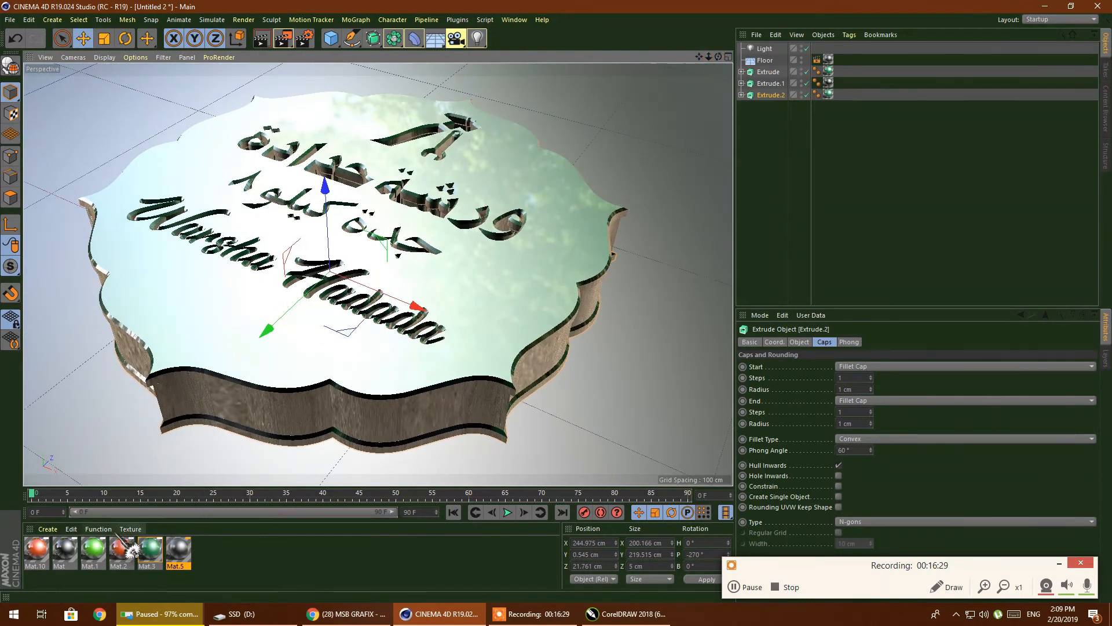
pyautogui.keyDown('ctrl'); pyautogui.moveTo(124, 547); pyautogui.dragTo(218, 543); pyautogui.keyUp('ctrl')
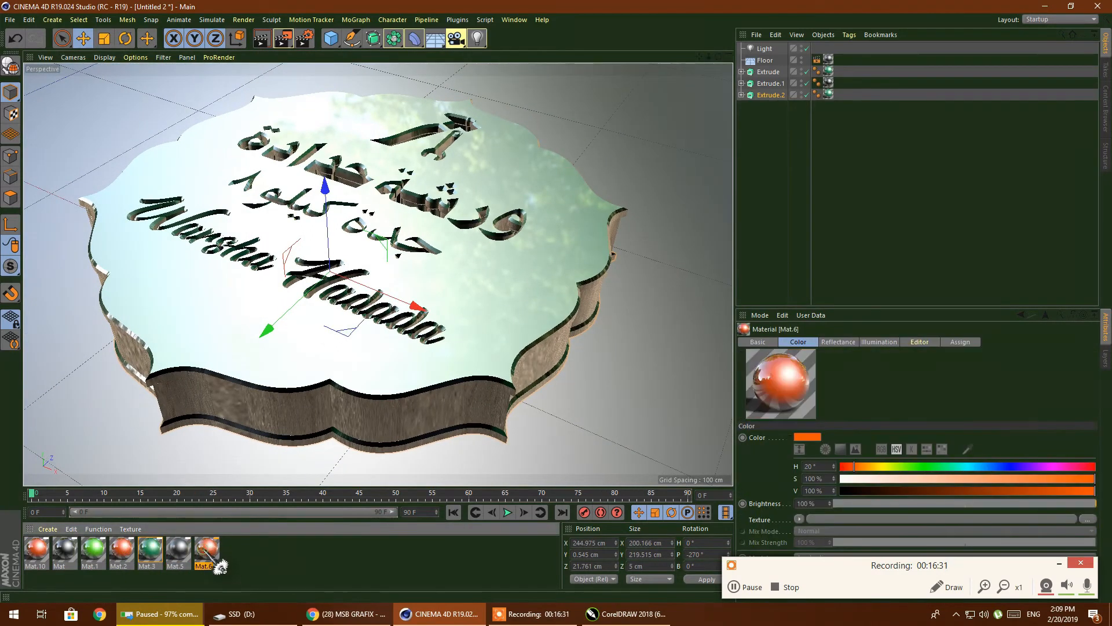
pyautogui.click(885, 466)
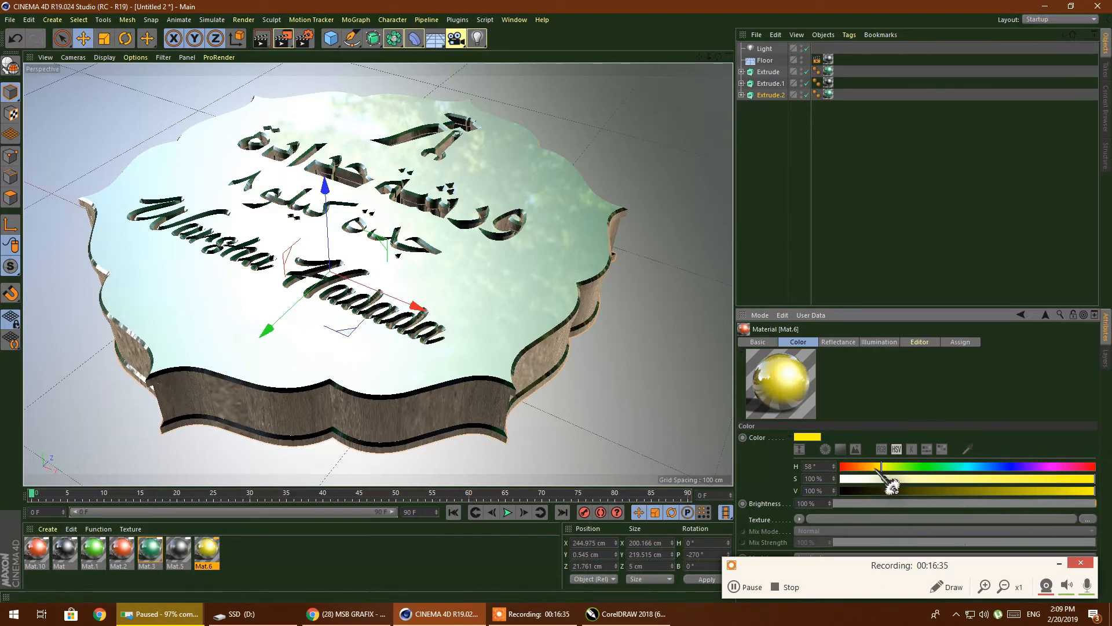
pyautogui.click(316, 553)
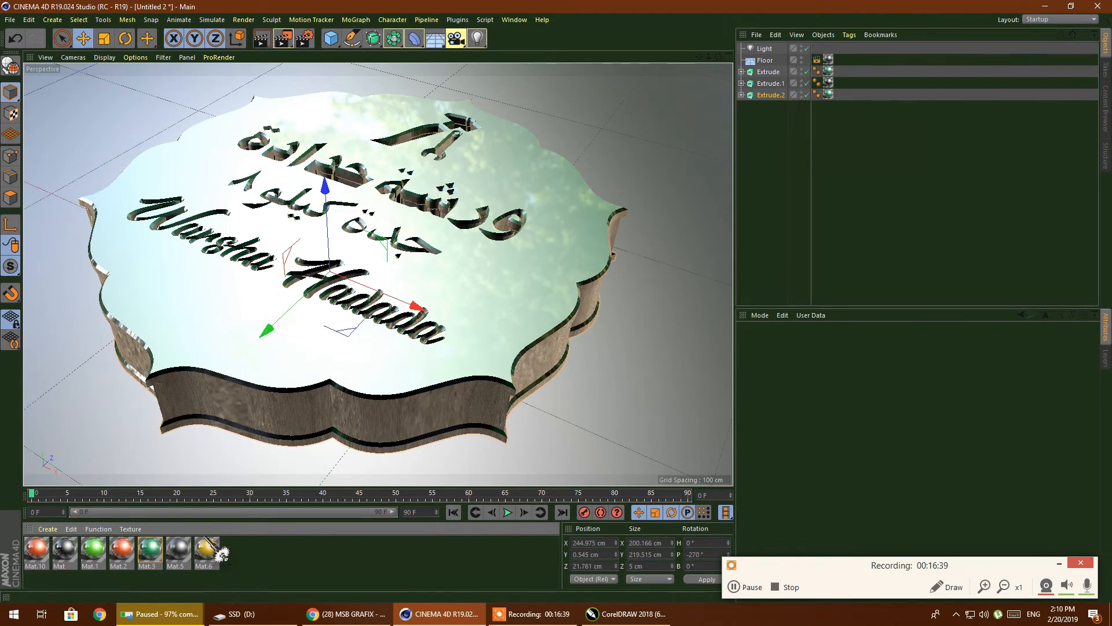
# Apply the yellow Mat.6 material to all three layers: Extrude, Extrude.1 and Extrude.2
pyautogui.moveTo(204, 540); pyautogui.dragTo(813, 158)
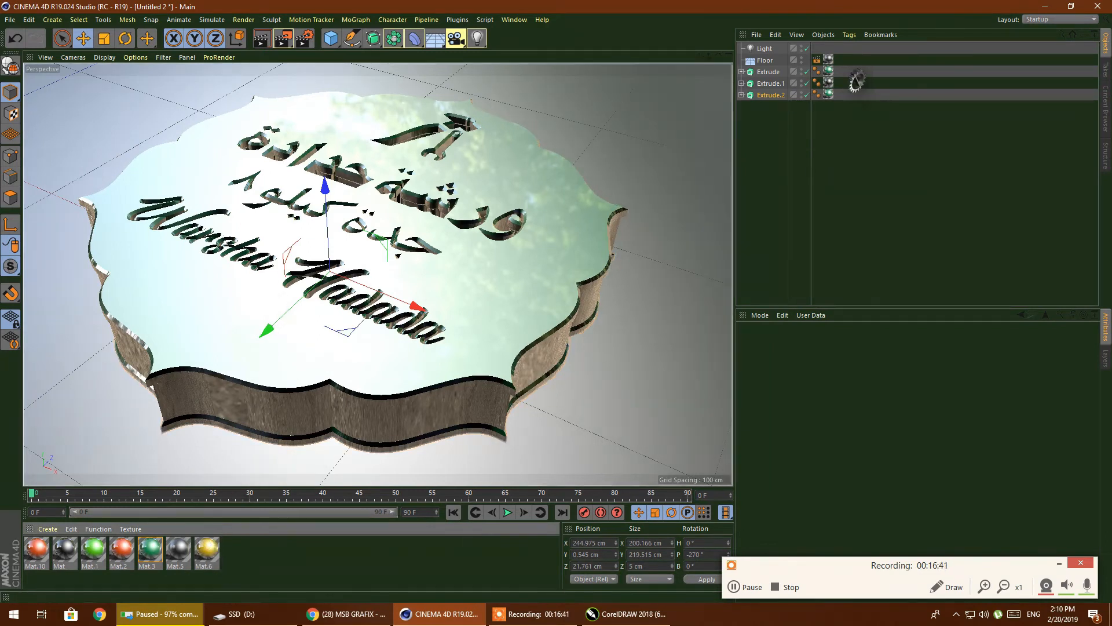
pyautogui.moveTo(852, 72); pyautogui.dragTo(775, 73)
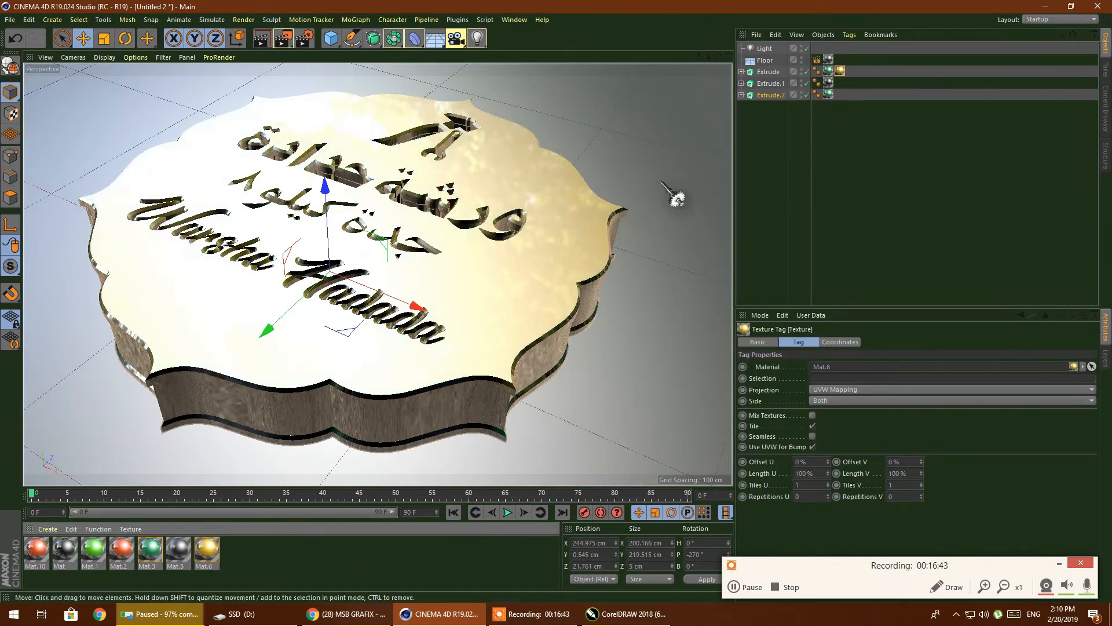
pyautogui.moveTo(212, 547); pyautogui.dragTo(775, 103)
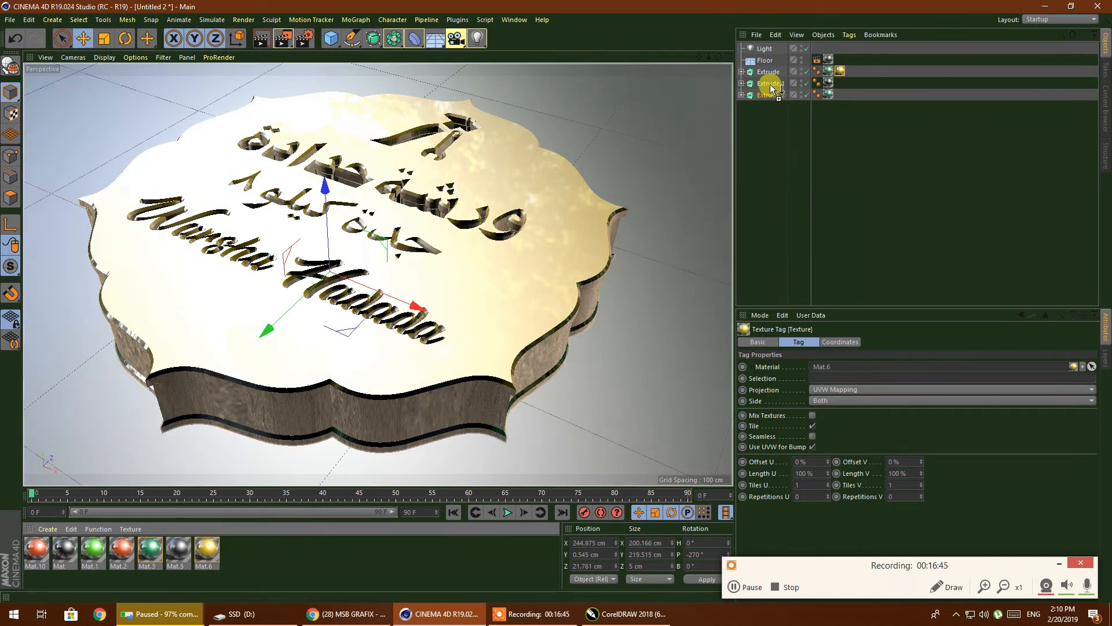
pyautogui.moveTo(702, 168)
pyautogui.mouseDown()
pyautogui.moveTo(264, 527)
pyautogui.moveTo(878, 44)
pyautogui.moveTo(777, 100)
pyautogui.mouseUp()
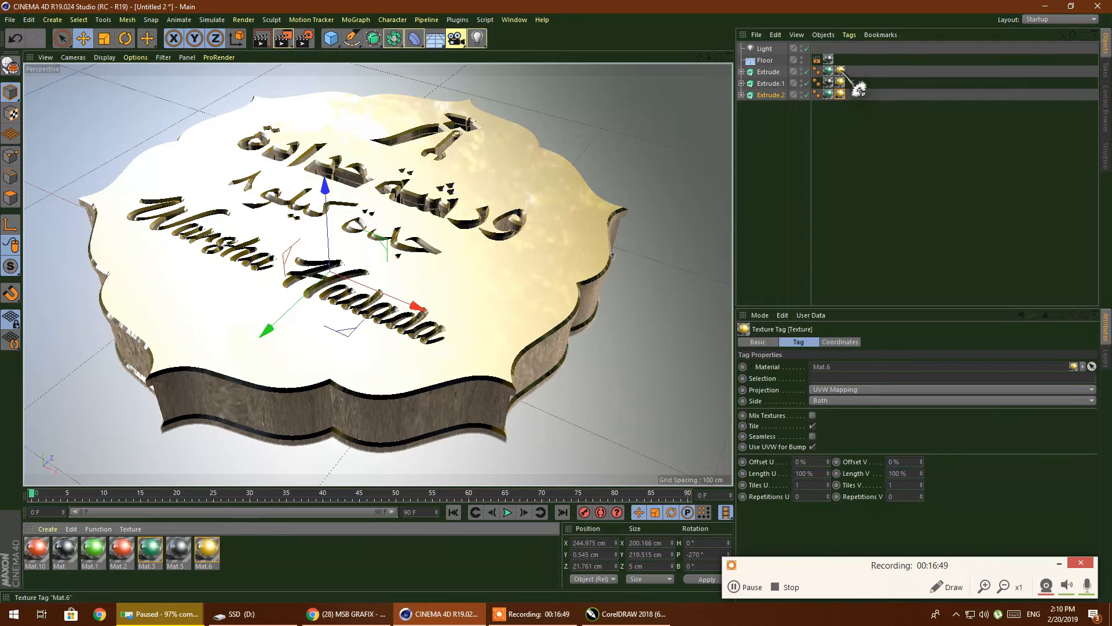
# Restrict the top Extrude layer's yellow texture to selection R1 and delete the yellow texture tag from Extrude.1
pyautogui.click(833, 377)
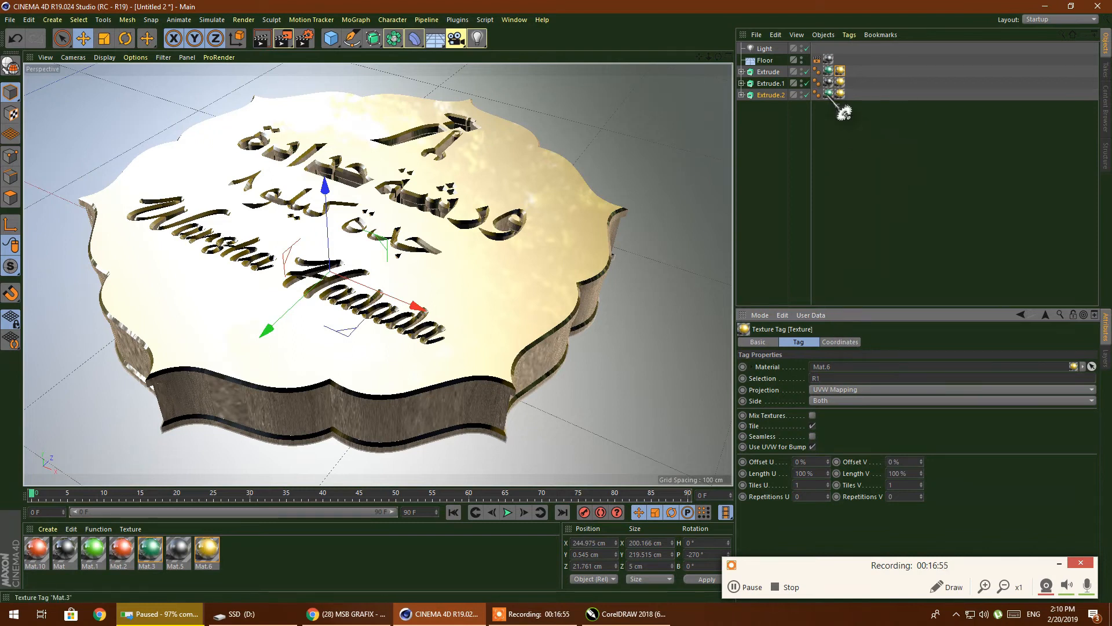
pyautogui.click(839, 82)
pyautogui.click(1057, 562)
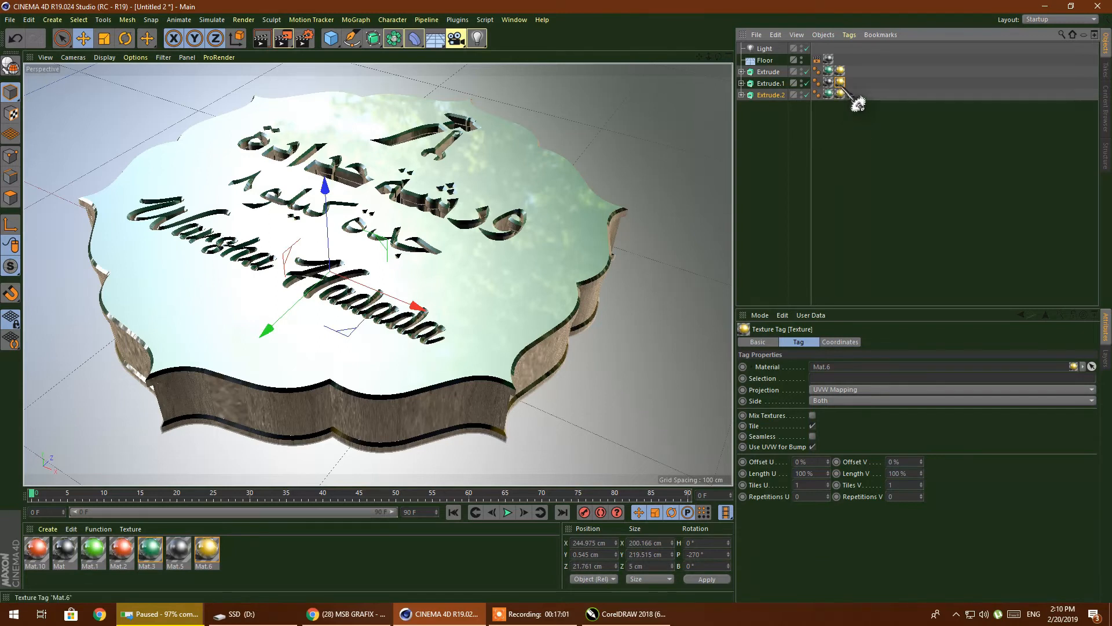
pyautogui.press('Delete')
# Restrict the yellow Mat.6 texture on Extrude.2 to selection R1
pyautogui.moveTo(859, 111); pyautogui.dragTo(830, 316)
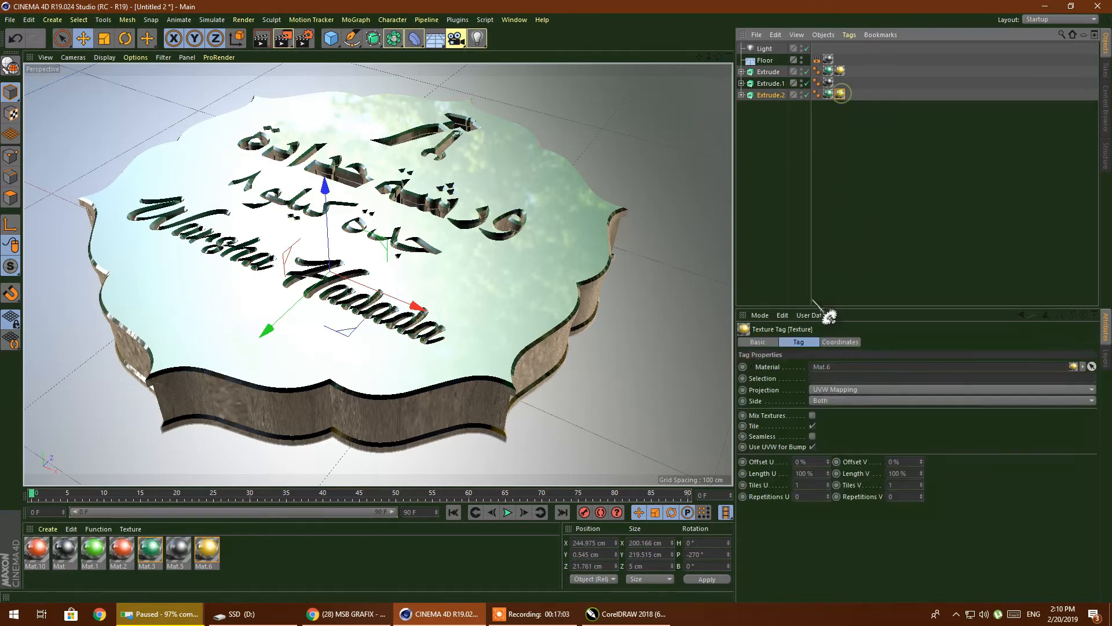
pyautogui.moveTo(841, 390); pyautogui.dragTo(826, 377)
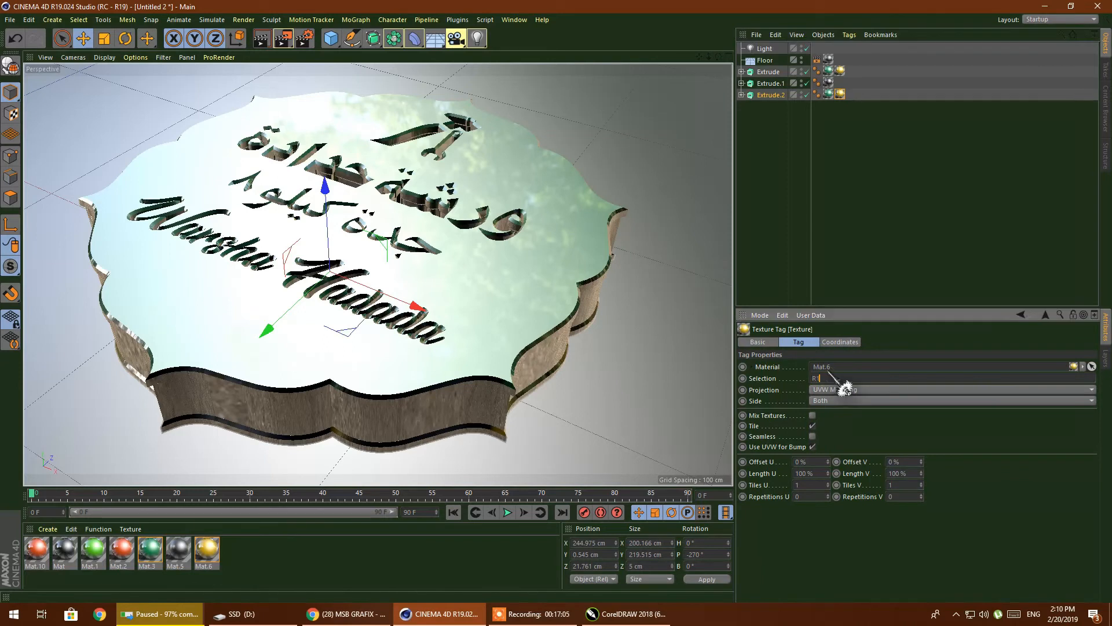
pyautogui.click(908, 210)
# Open the render settings and set anti-aliasing to Best
pyautogui.keyDown('alt'); pyautogui.moveTo(637, 266); pyautogui.dragTo(641, 103); pyautogui.keyUp('alt')
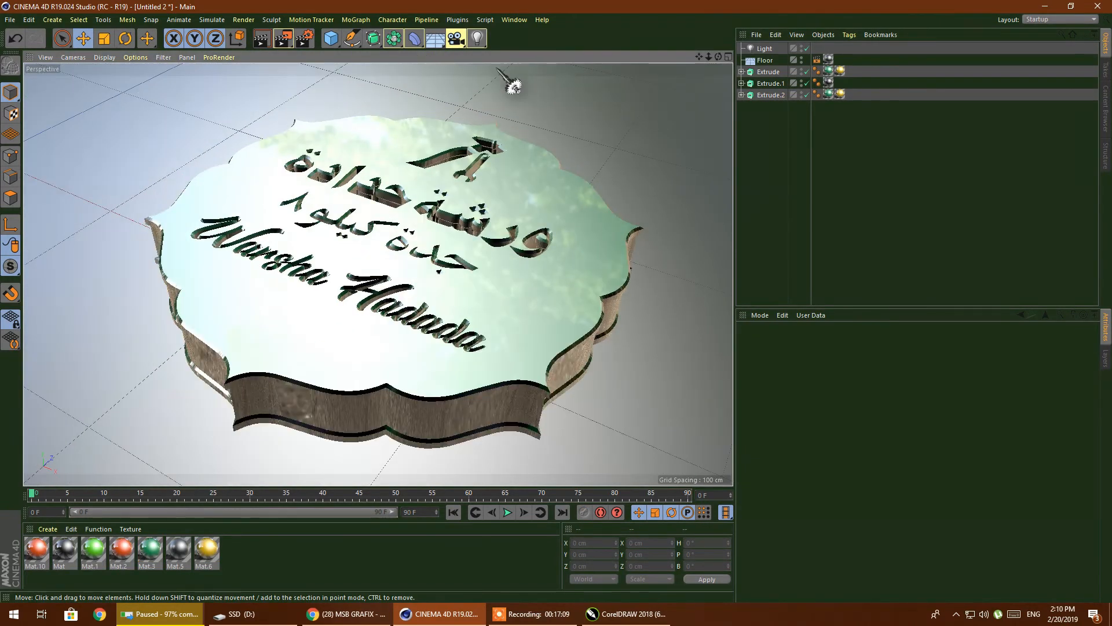
pyautogui.click(302, 39)
pyautogui.moveTo(140, 8); pyautogui.dragTo(167, 58)
pyautogui.rightClick(132, 181)
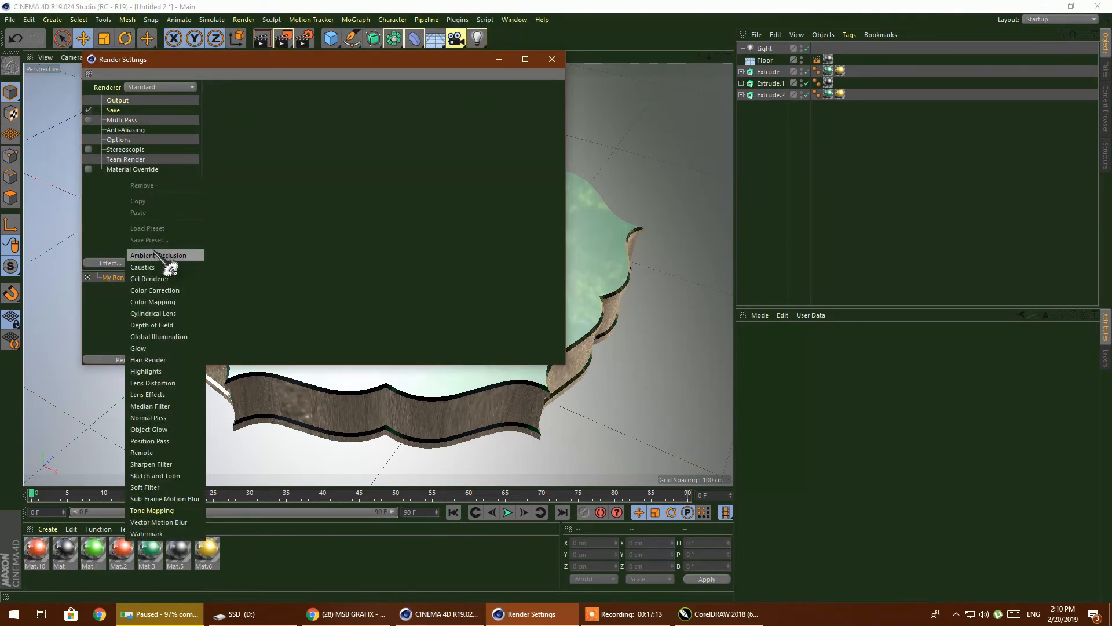
pyautogui.click(117, 130)
pyautogui.click(142, 131)
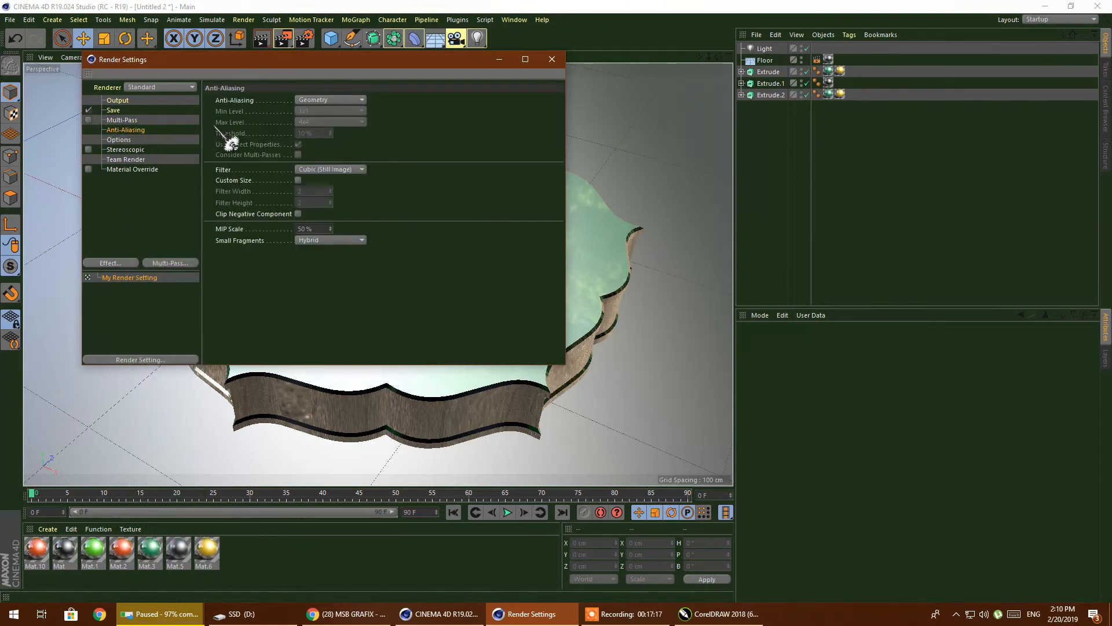
pyautogui.click(328, 99)
pyautogui.click(307, 135)
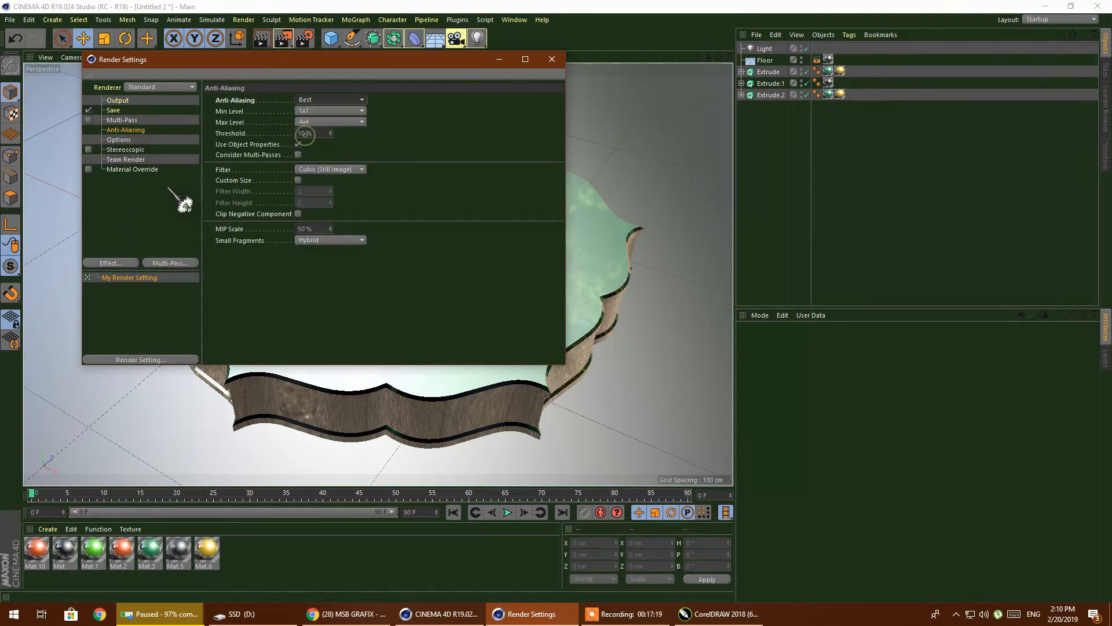
# Add the Ambient Occlusion and Global Illumination effects to the render settings
pyautogui.rightClick(144, 182)
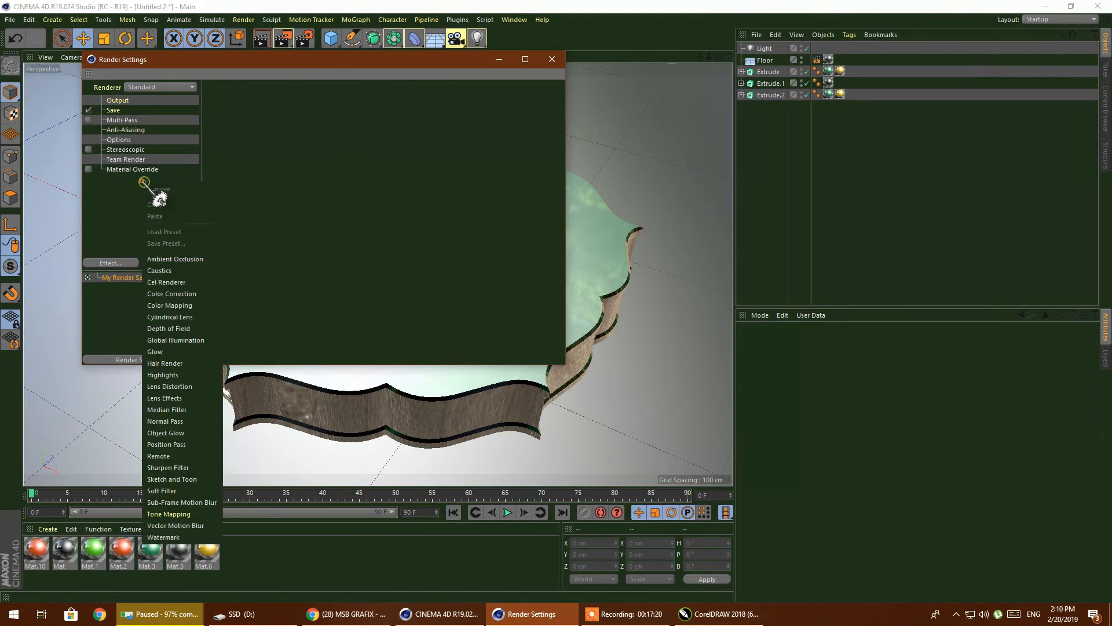
pyautogui.click(176, 260)
pyautogui.click(117, 261)
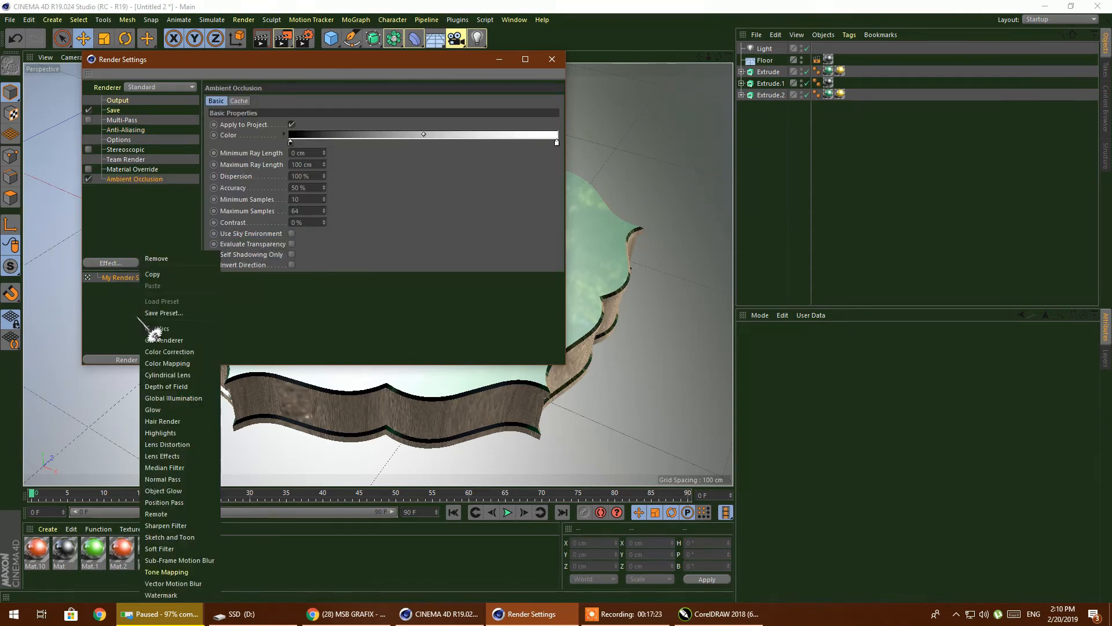
pyautogui.click(162, 399)
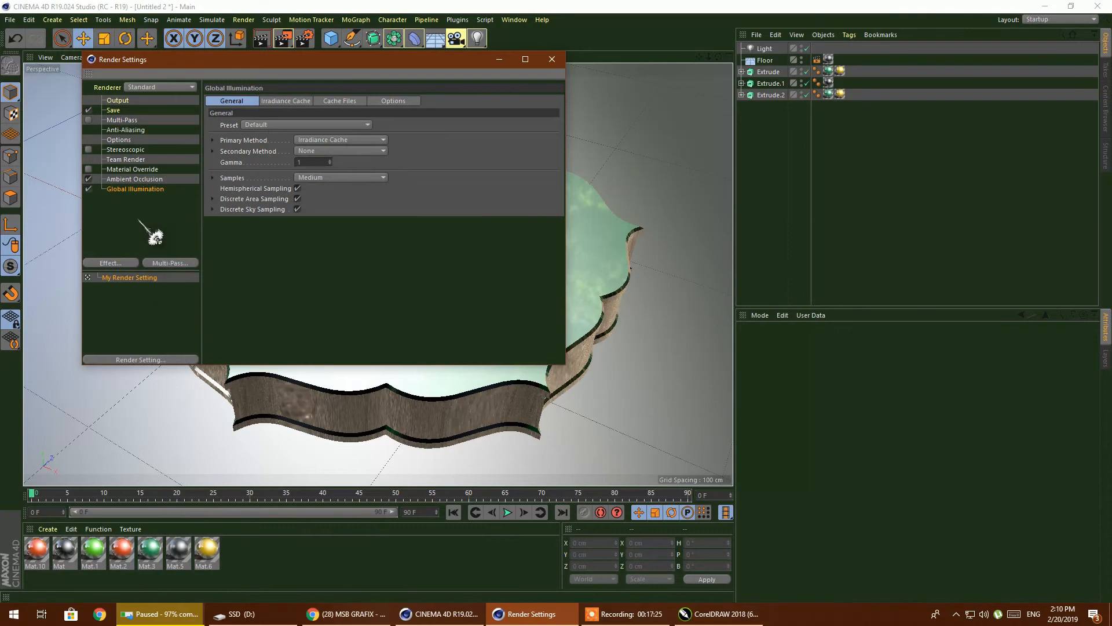
pyautogui.click(123, 260)
pyautogui.click(127, 225)
pyautogui.rightClick(139, 212)
pyautogui.click(123, 200)
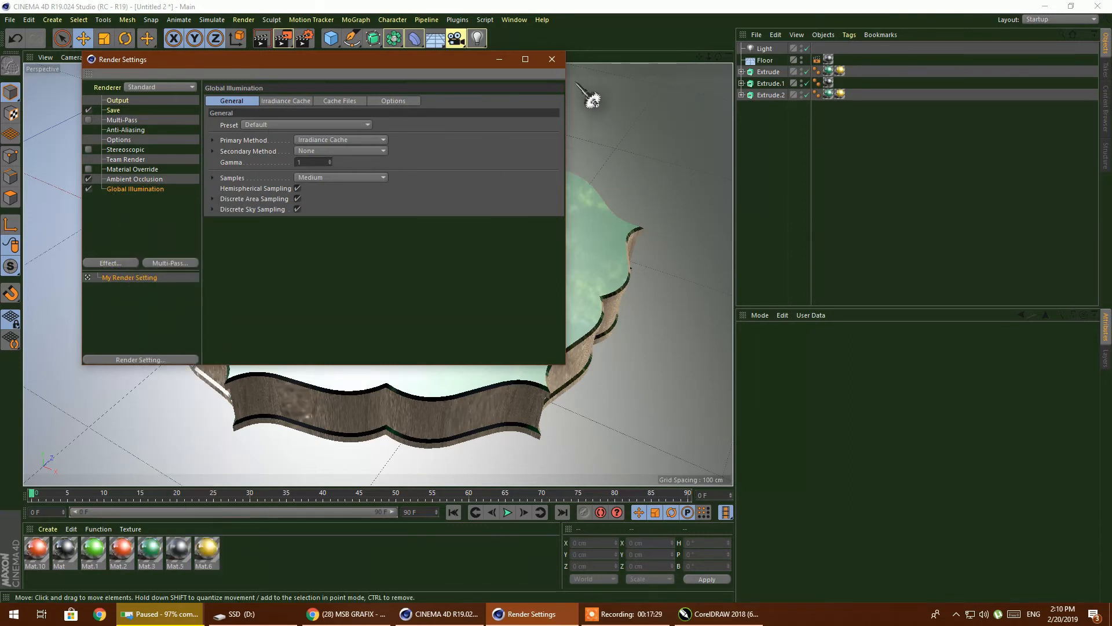
# Set the render output to the Film/Video preset HDV/HDTV 720 29.97 and close the render settings
pyautogui.click(119, 100)
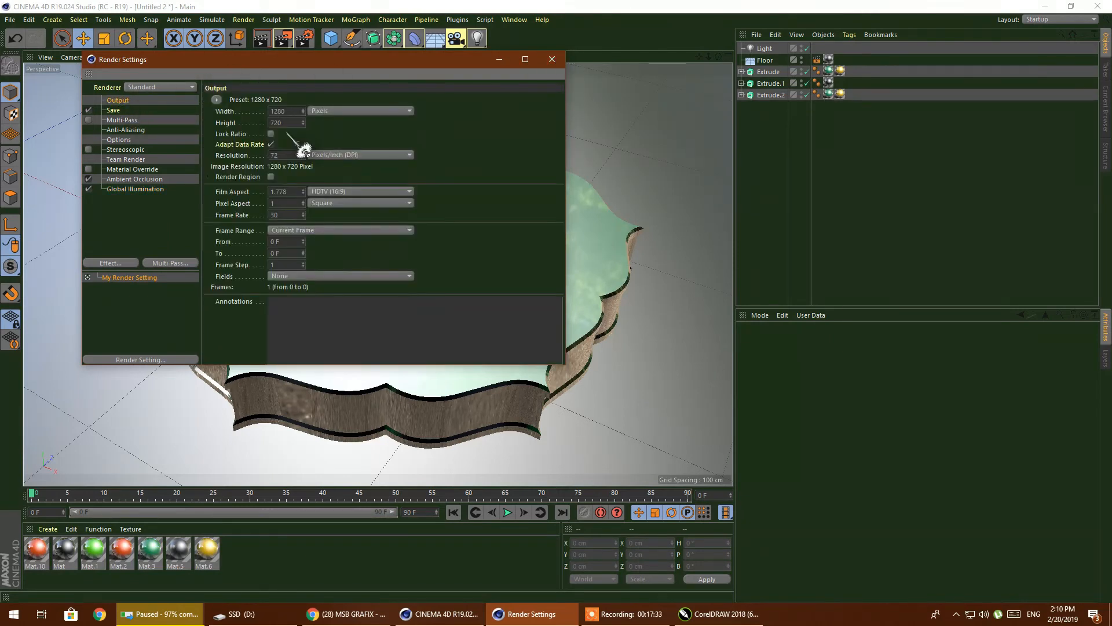
pyautogui.click(217, 100)
pyautogui.moveTo(245, 159)
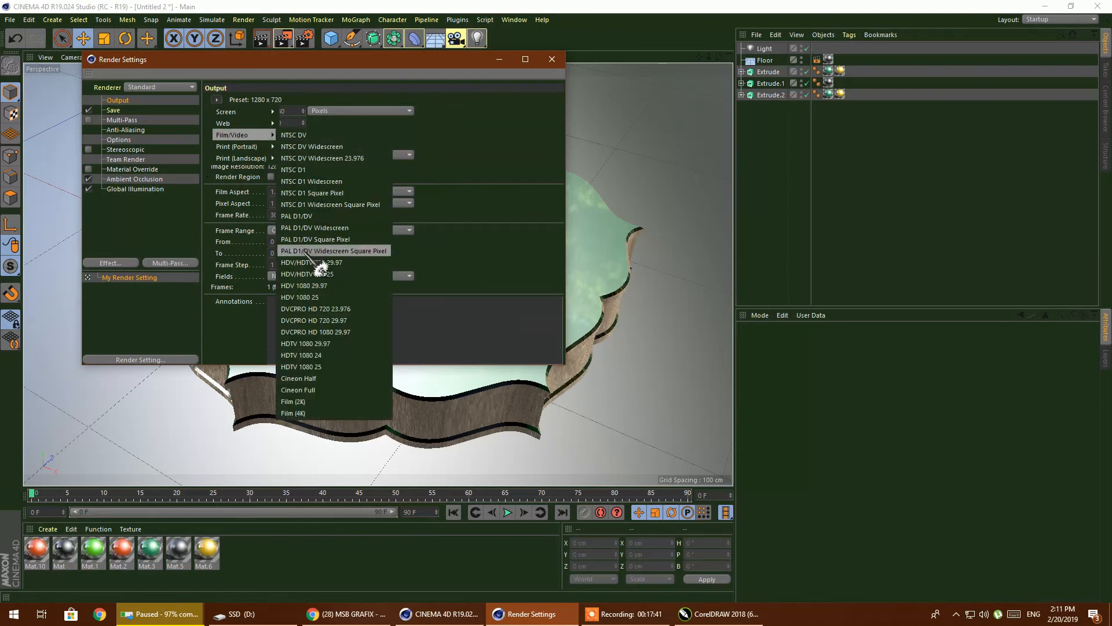
pyautogui.click(337, 264)
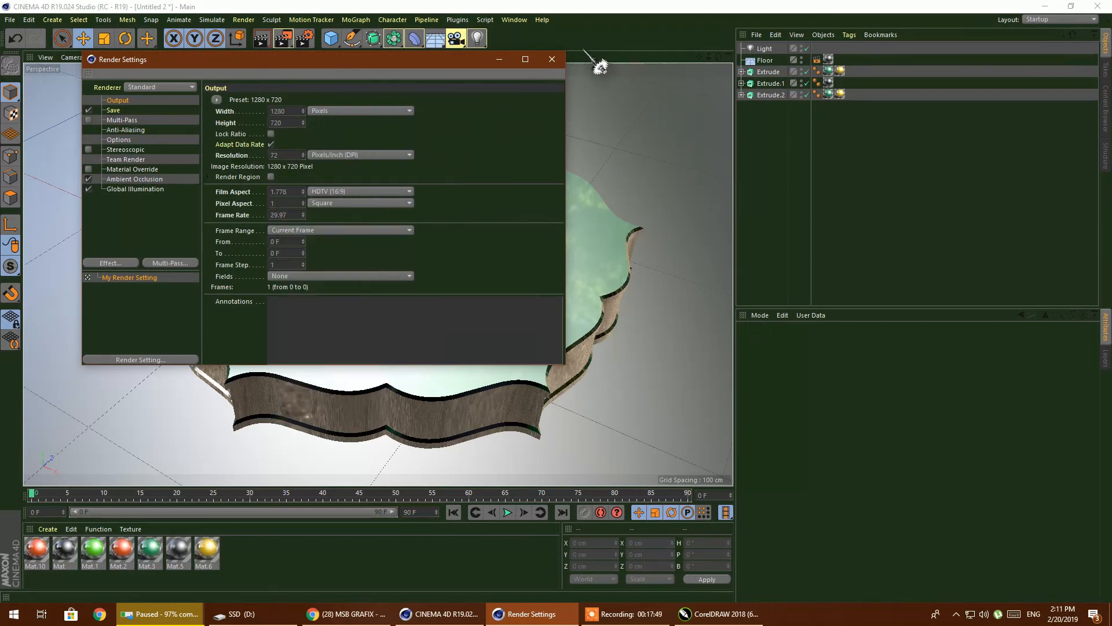
pyautogui.click(552, 59)
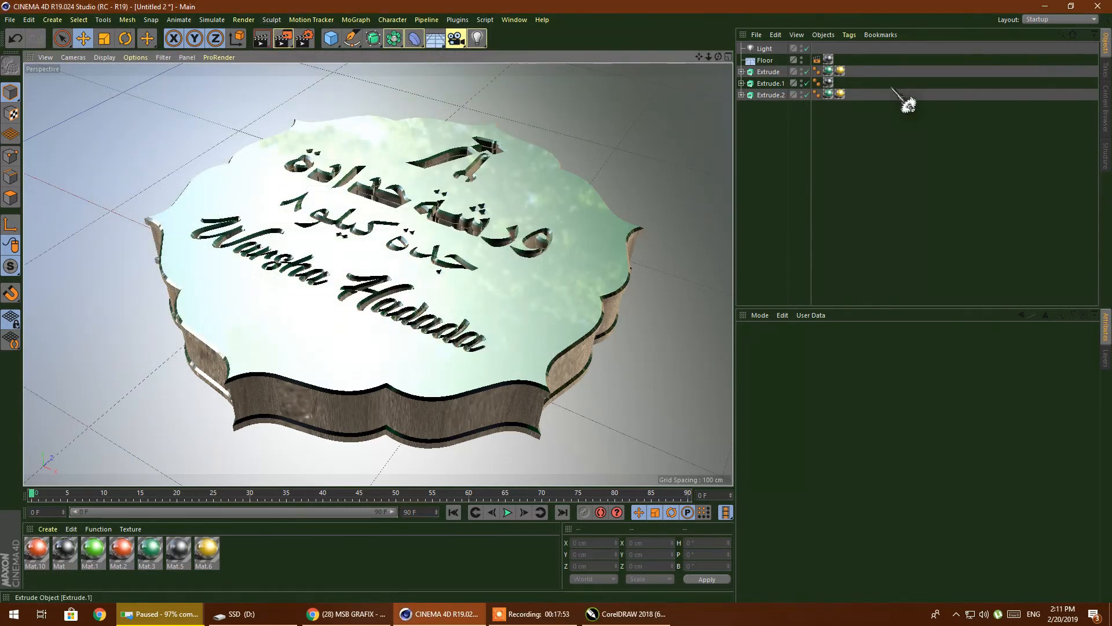
# Set the Light's shadow type to Shadow Maps (Soft) and render the scene to the Picture Viewer
pyautogui.click(764, 48)
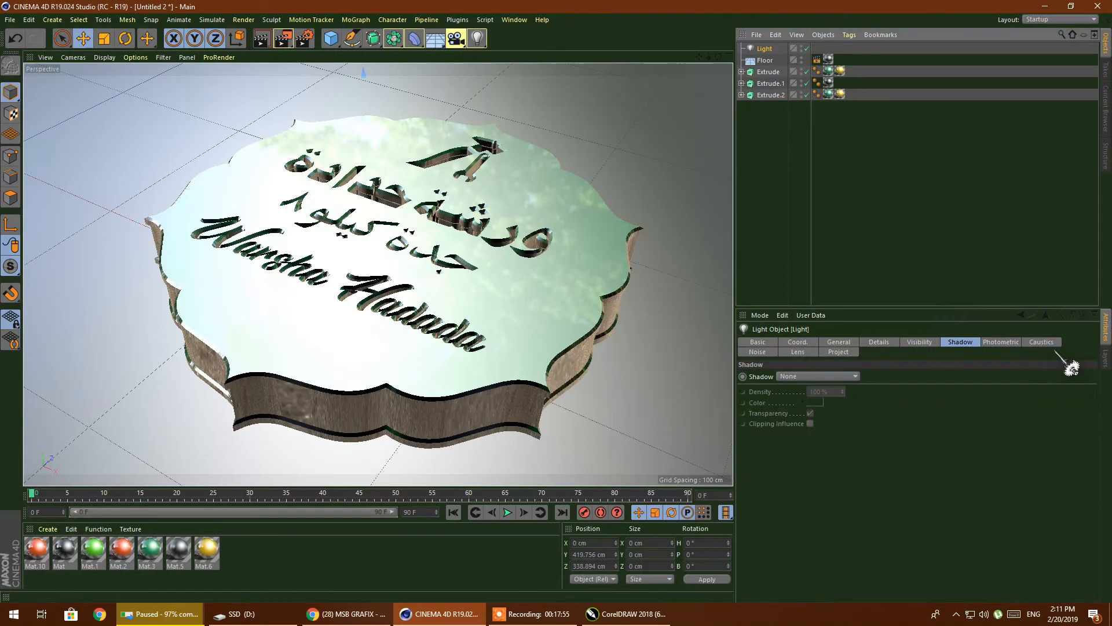
pyautogui.click(828, 376)
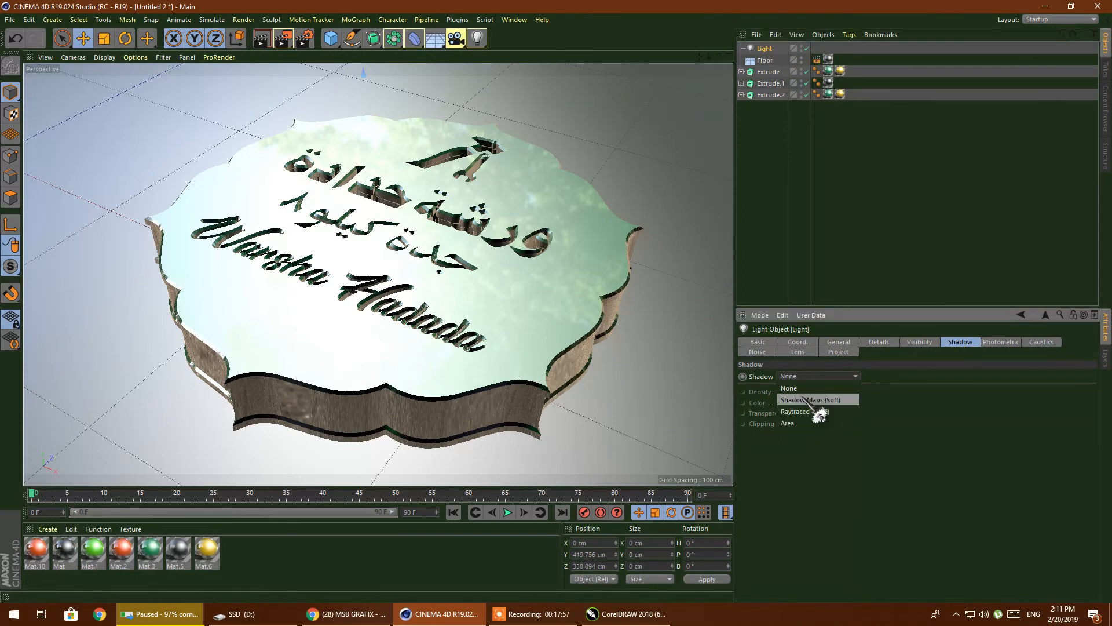
pyautogui.click(813, 400)
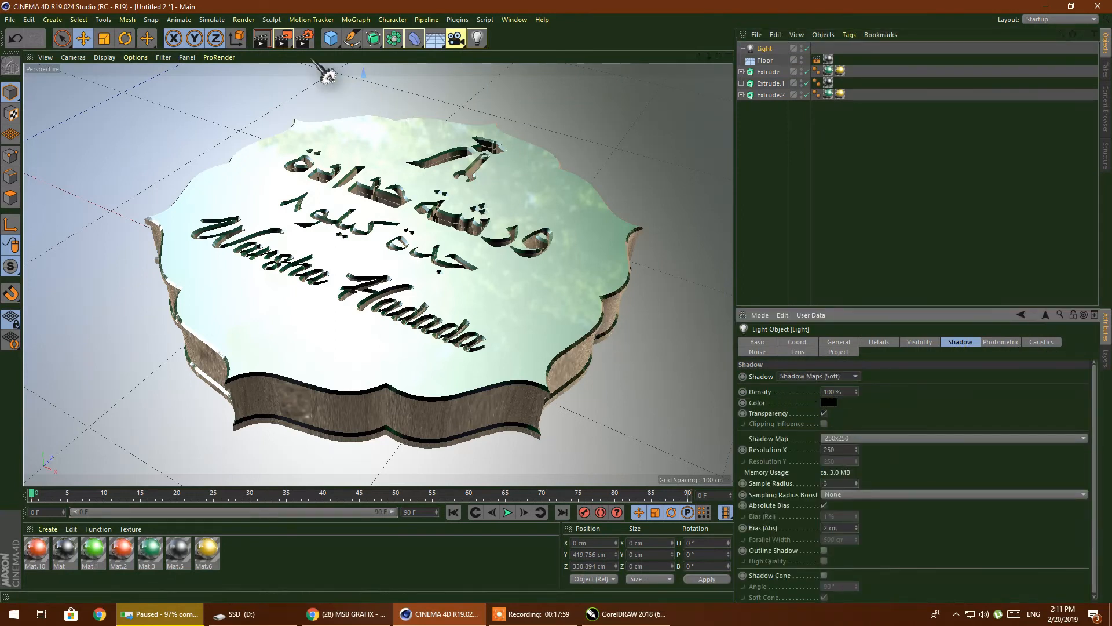
pyautogui.click(283, 39)
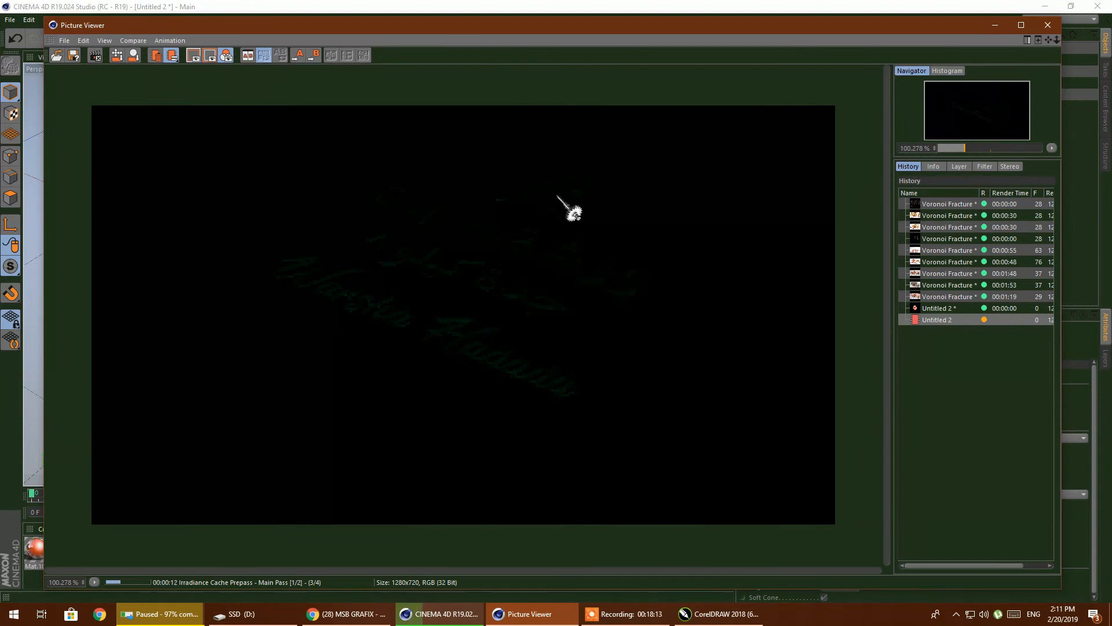
# Switch to Chrome and look through the uploaded videos on the MSB GRAFIX YouTube channel while the render runs
pyautogui.click(347, 615)
pyautogui.scroll(-10, 459, 264)
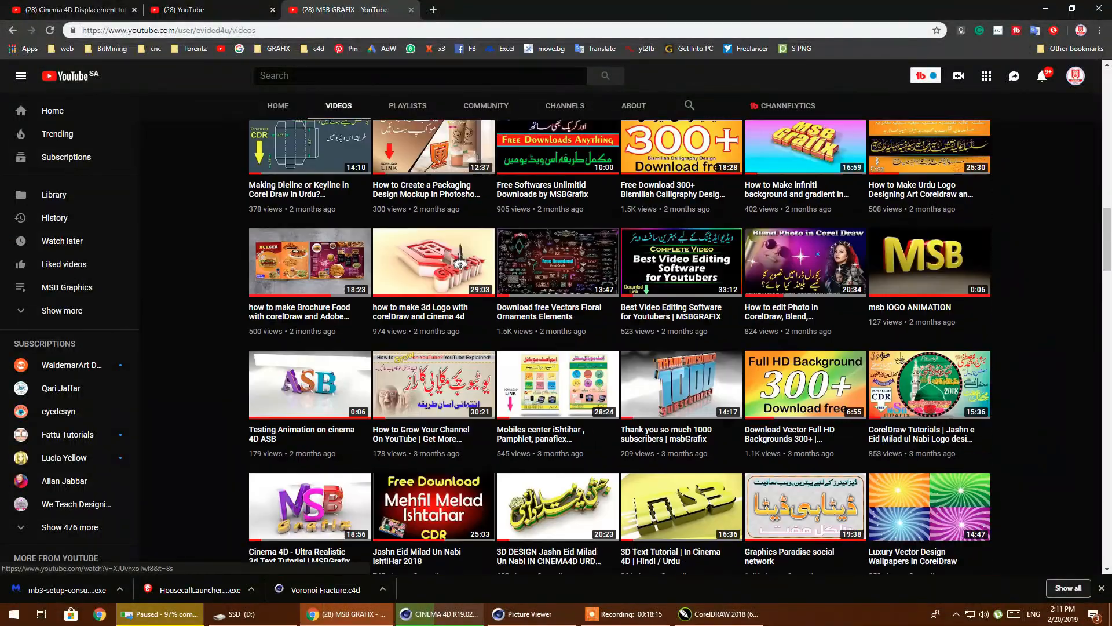
pyautogui.scroll(10, 460, 263)
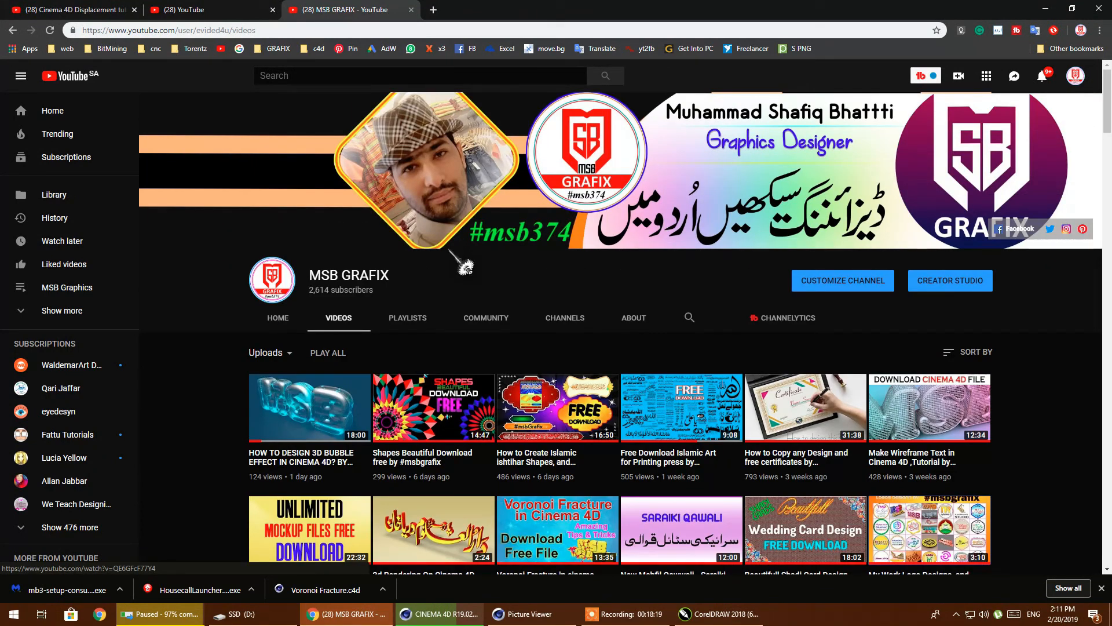
pyautogui.scroll(-4, 1074, 351)
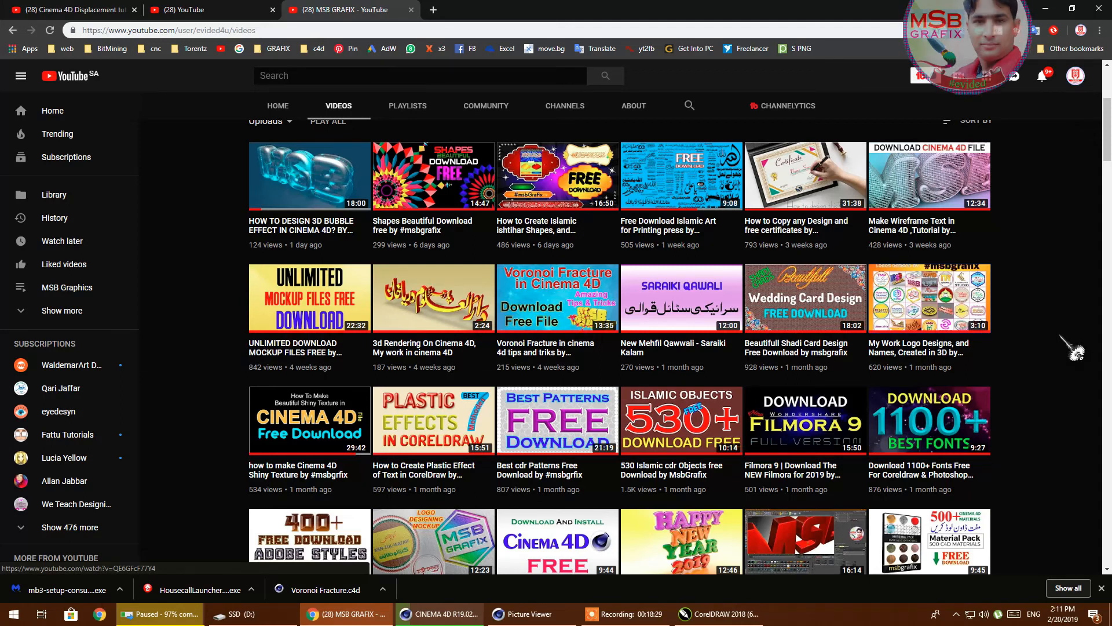
pyautogui.scroll(-5, 1020, 331)
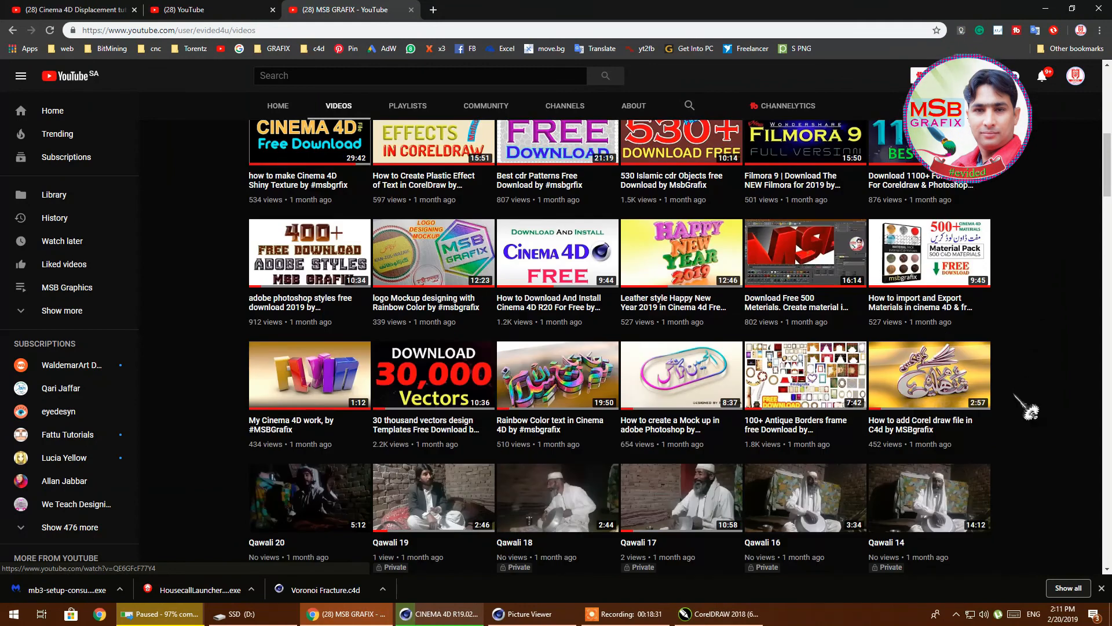
pyautogui.scroll(2, 980, 386)
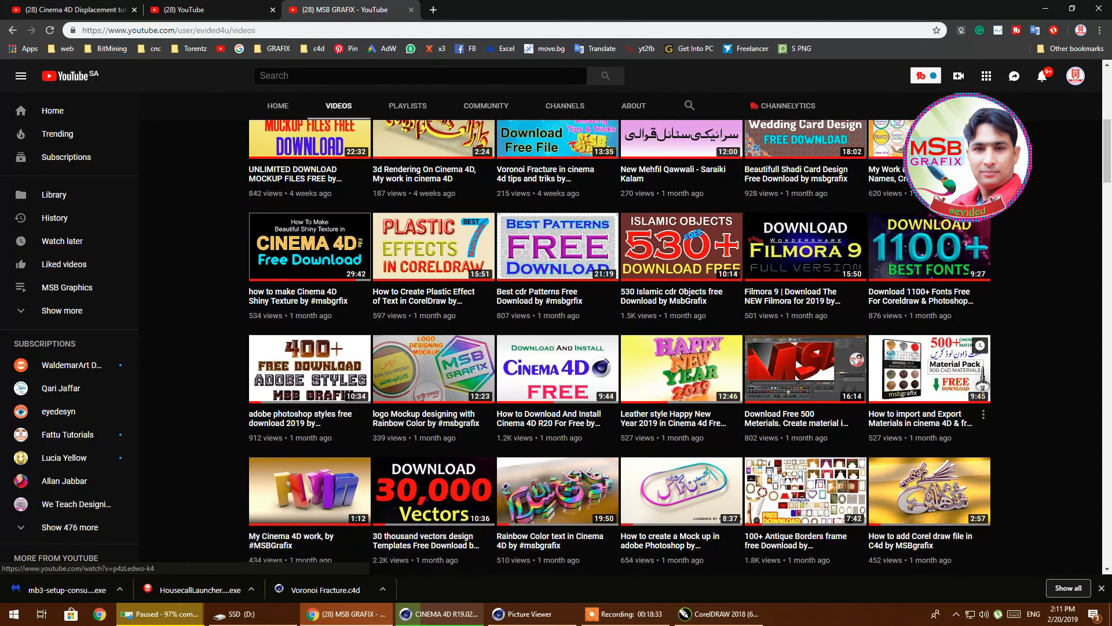
pyautogui.click(235, 613)
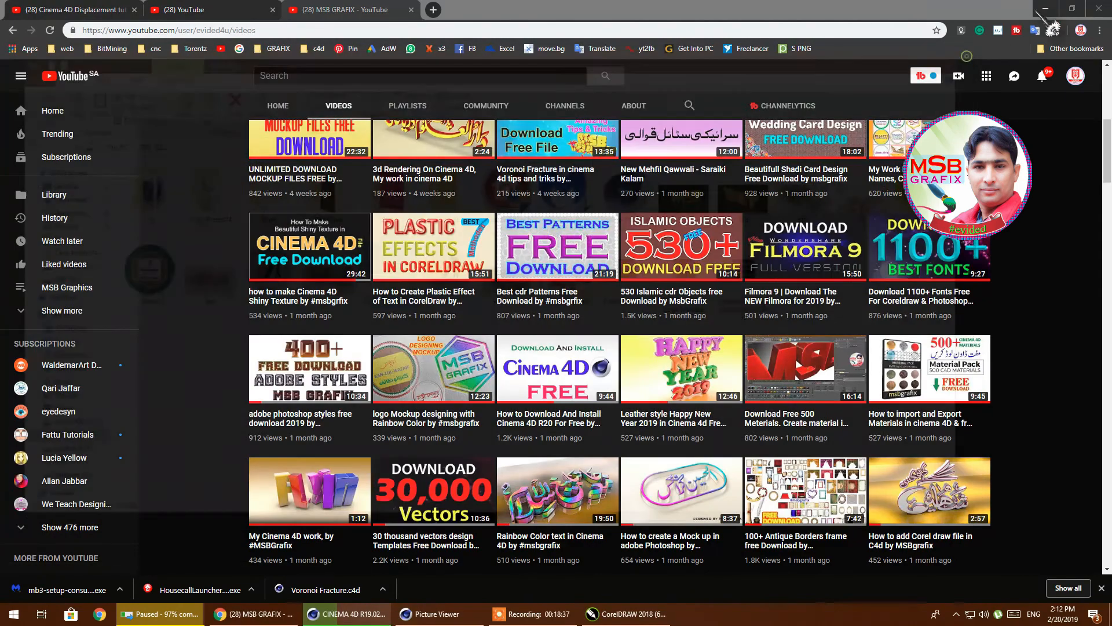
pyautogui.click(963, 56)
pyautogui.click(1057, 5)
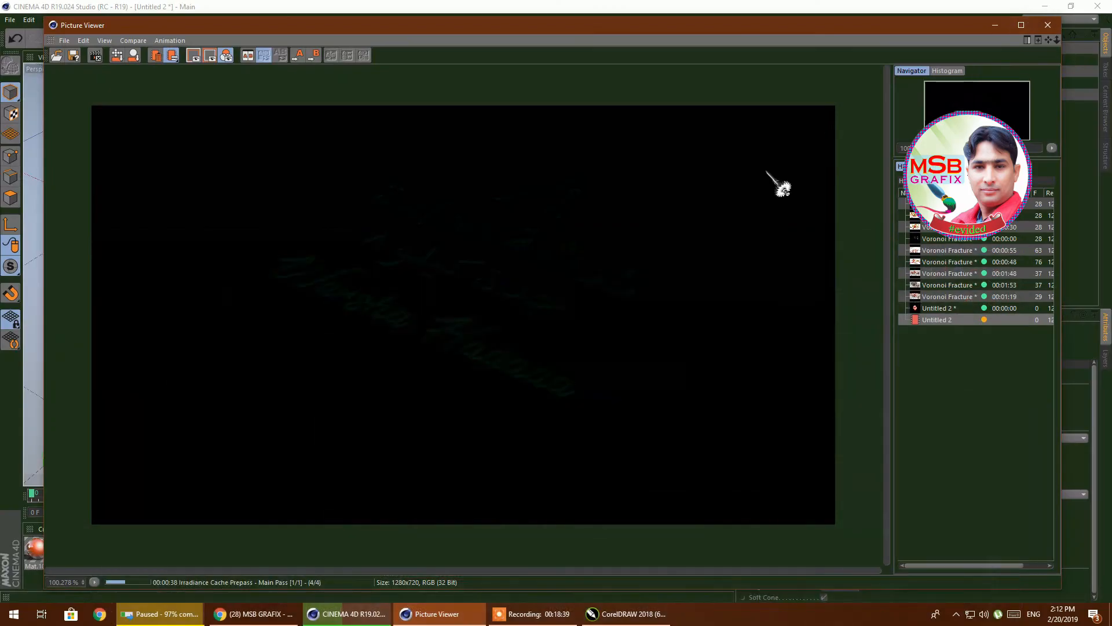
# Minimize the render and Cinema 4D windows and examine the logo outline artwork in CorelDRAW
pyautogui.click(995, 25)
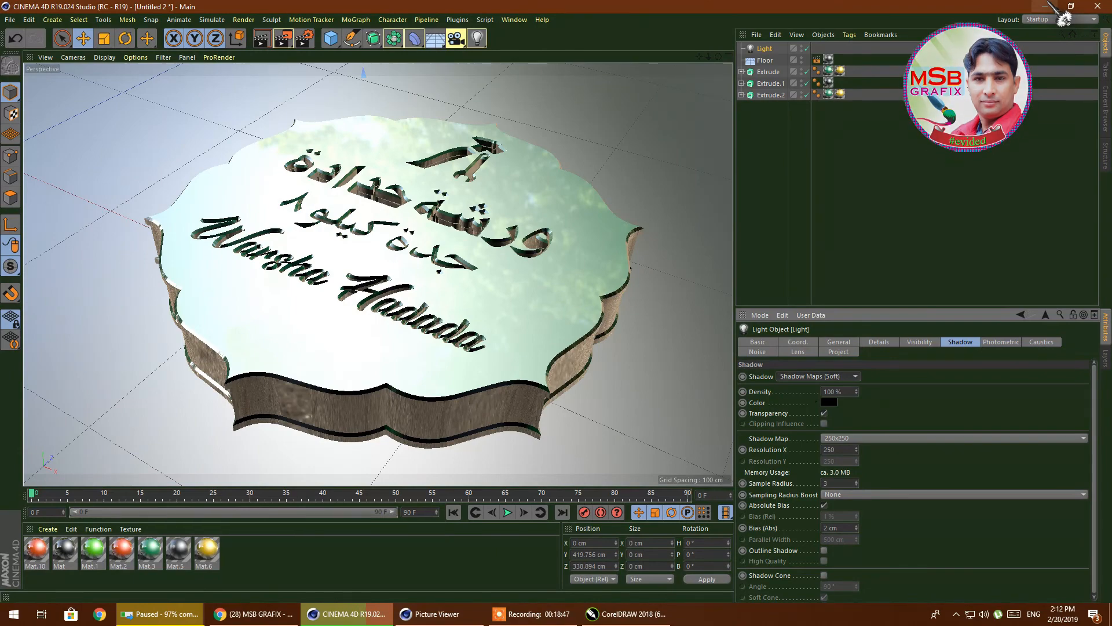
pyautogui.click(1046, 6)
pyautogui.click(769, 216)
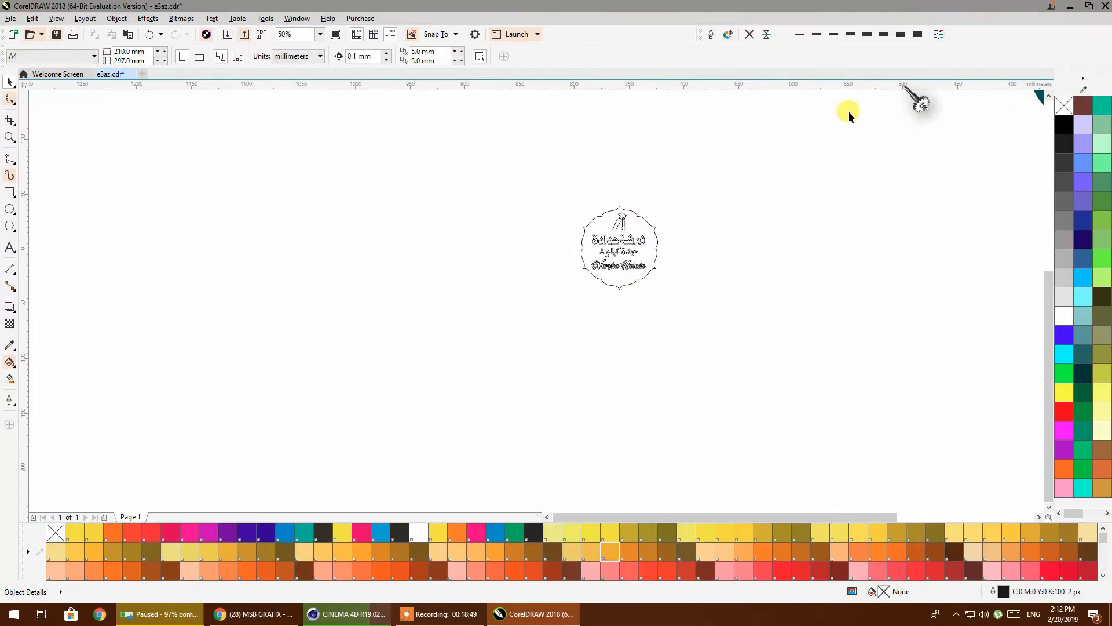
pyautogui.scroll(3, 625, 249)
pyautogui.scroll(-3, 625, 250)
pyautogui.scroll(2, 662, 297)
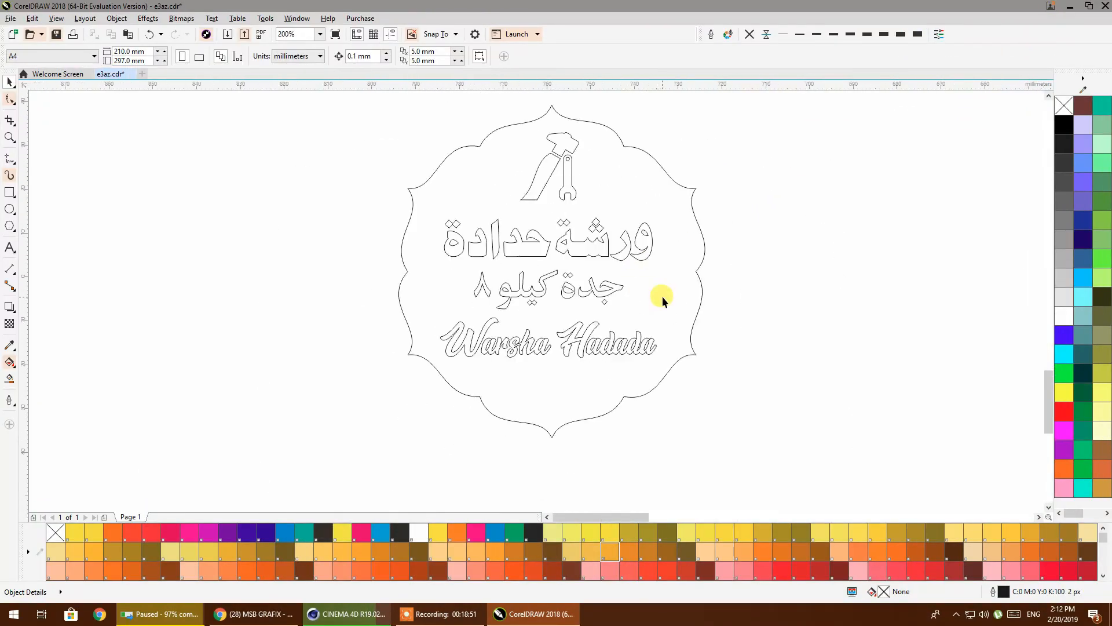
pyautogui.scroll(-5, 403, 284)
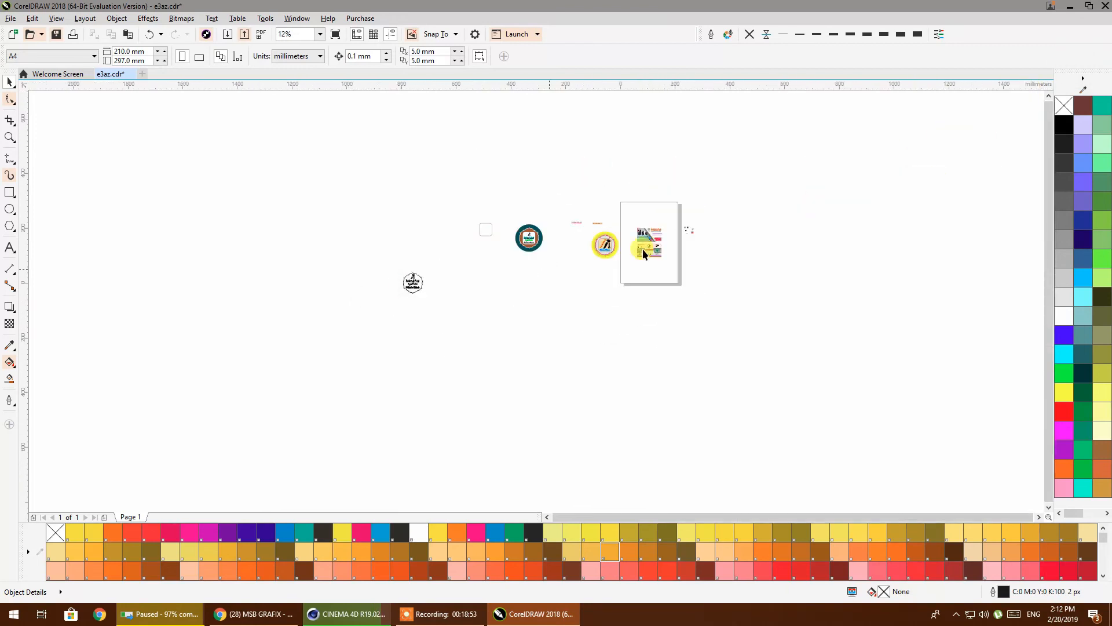
# Examine the STEEL WORKS business card design on the page close up, then minimize CorelDRAW
pyautogui.scroll(4, 663, 242)
pyautogui.moveTo(543, 177); pyautogui.dragTo(552, 334, button='middle')
pyautogui.scroll(1, 534, 191)
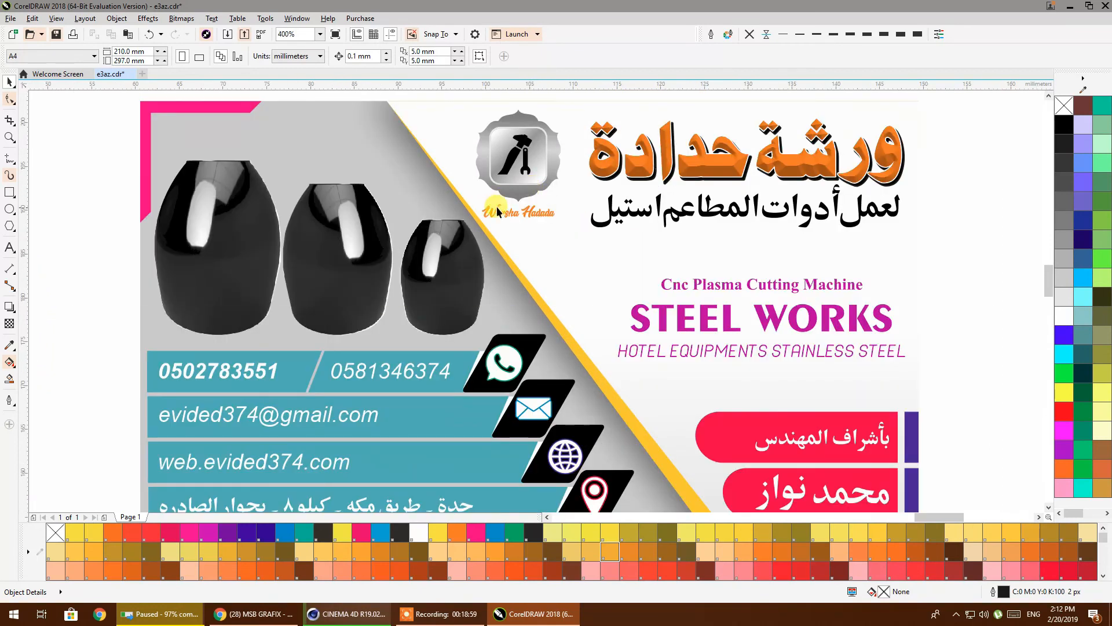
pyautogui.keyDown('ctrl'); pyautogui.scroll(-2, 666, 288); pyautogui.keyUp('ctrl')
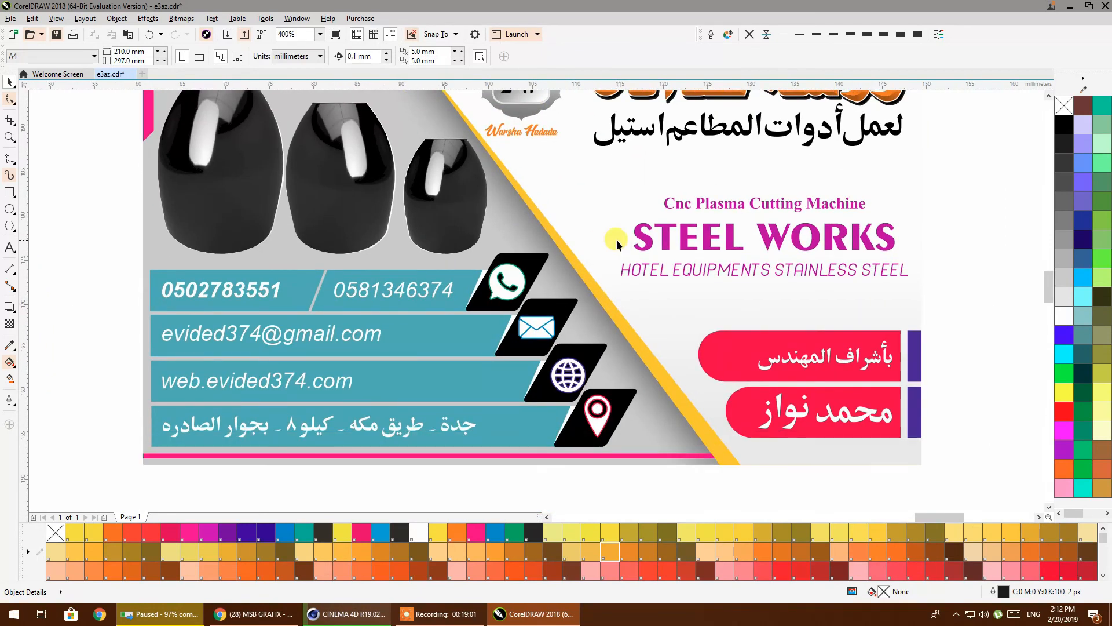
pyautogui.scroll(-1, 617, 238)
pyautogui.scroll(-1, 610, 290)
pyautogui.scroll(1, 620, 229)
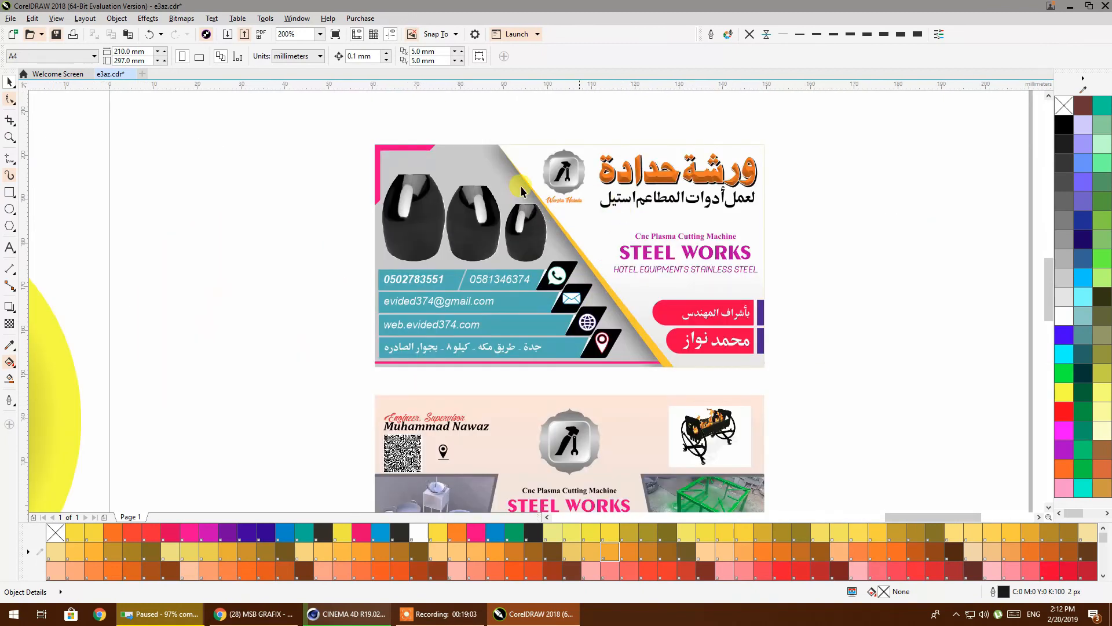
pyautogui.click(10, 137)
pyautogui.moveTo(358, 139); pyautogui.dragTo(771, 368)
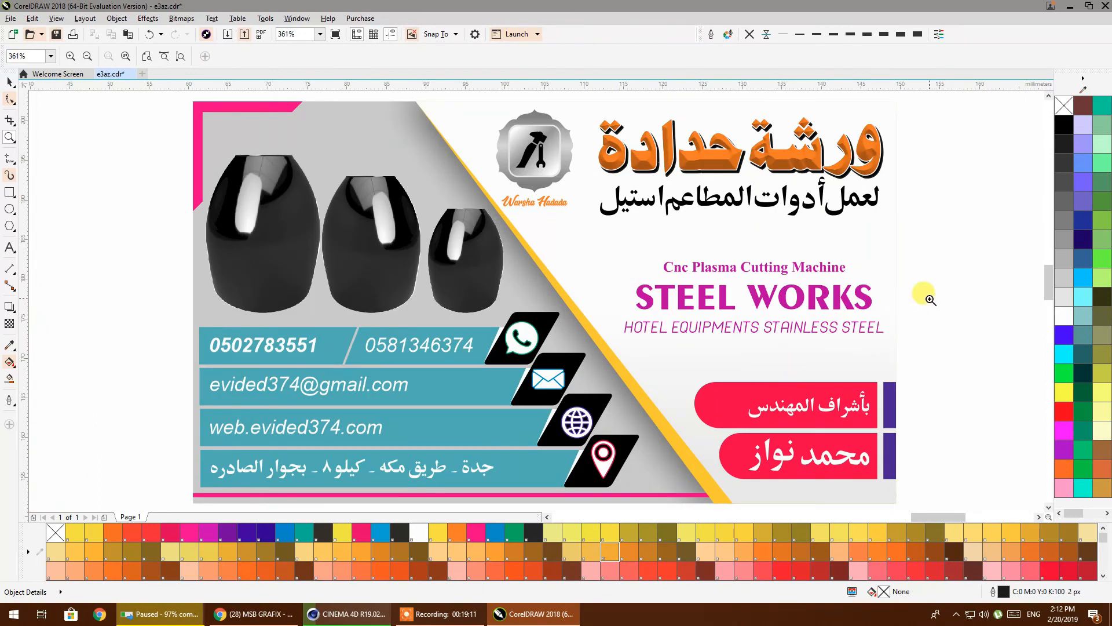
pyautogui.click(1069, 6)
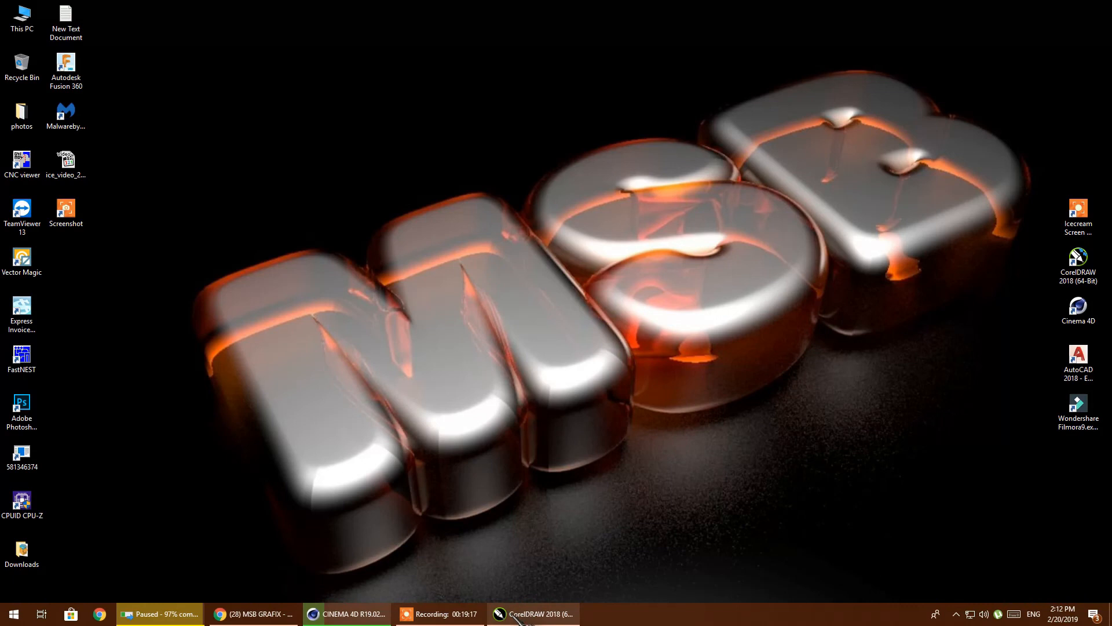
# Return to Cinema 4D, close the finished render and move the light to about X 106 cm, Z -17 cm
pyautogui.click(347, 614)
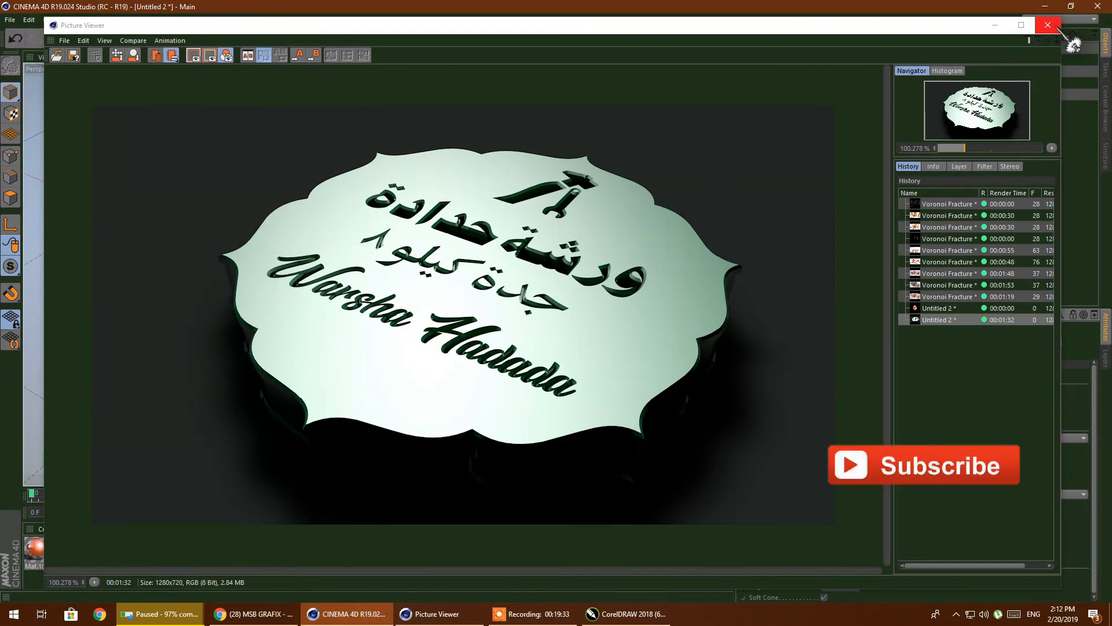
pyautogui.click(1048, 25)
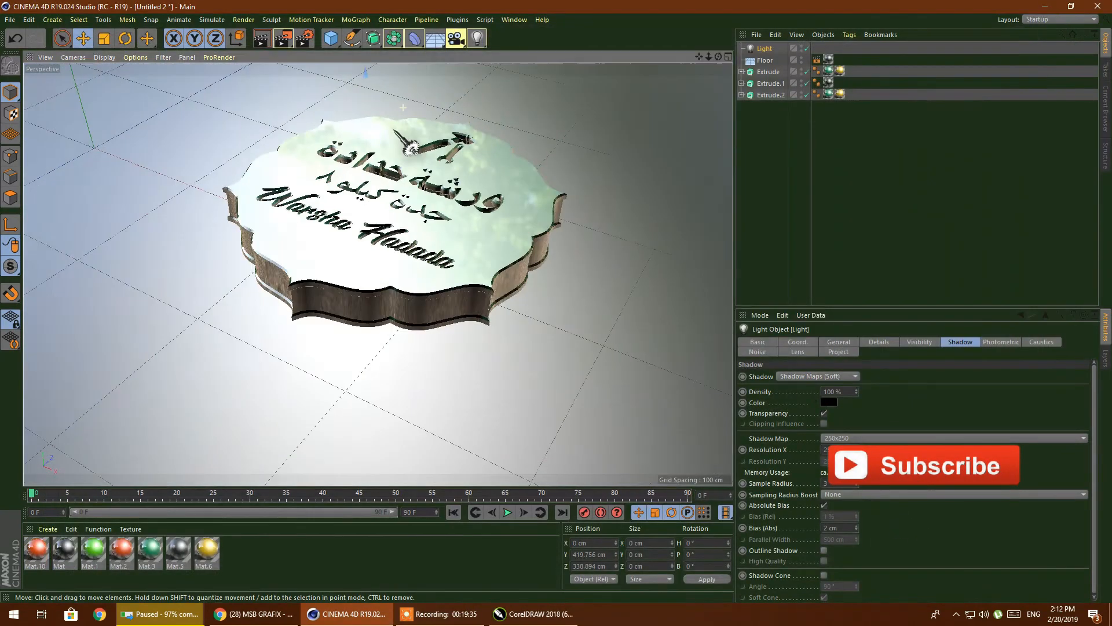
pyautogui.scroll(-10, 377, 214)
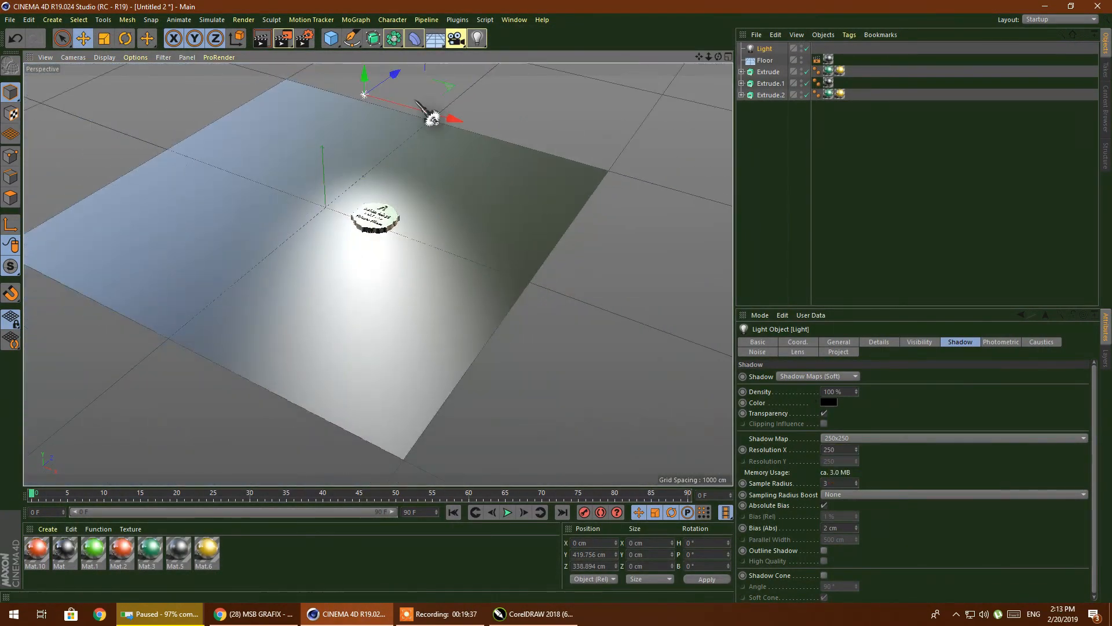
pyautogui.moveTo(395, 73); pyautogui.dragTo(378, 87)
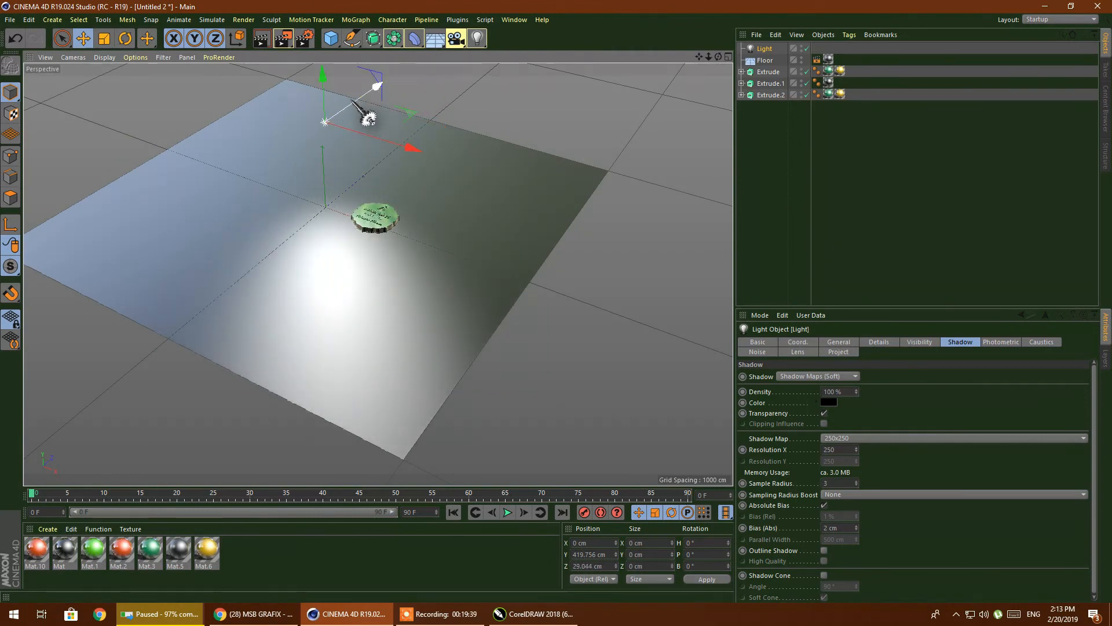
pyautogui.moveTo(409, 148); pyautogui.dragTo(430, 153)
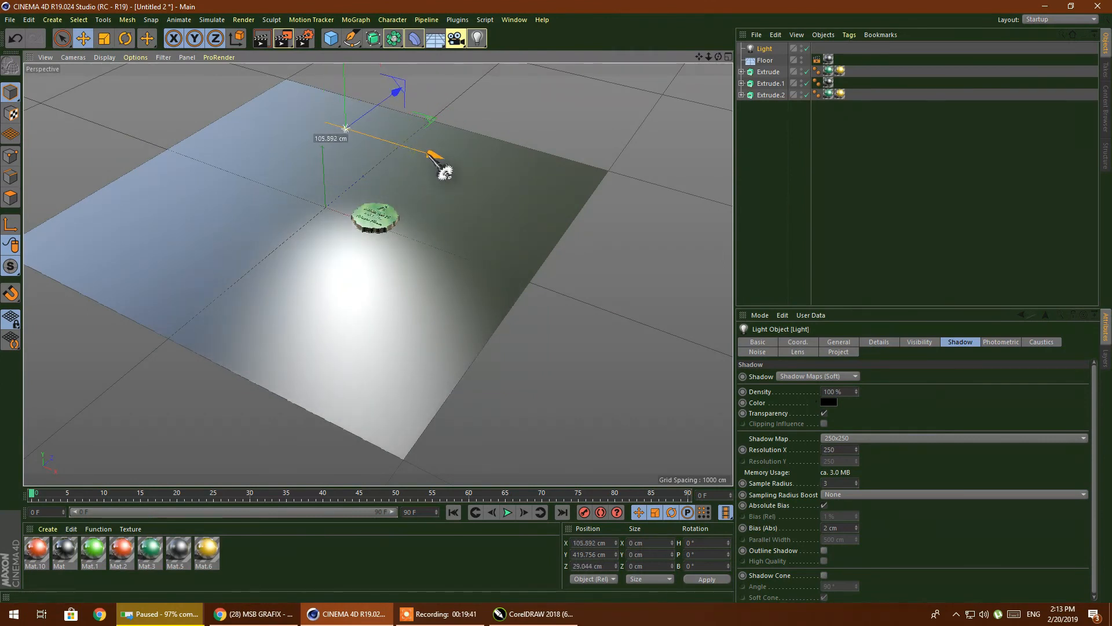
pyautogui.moveTo(397, 99); pyautogui.dragTo(390, 95)
# Replace the green material on Extrude and Extrude.2 with the orange Mat.2 material
pyautogui.scroll(8, 373, 223)
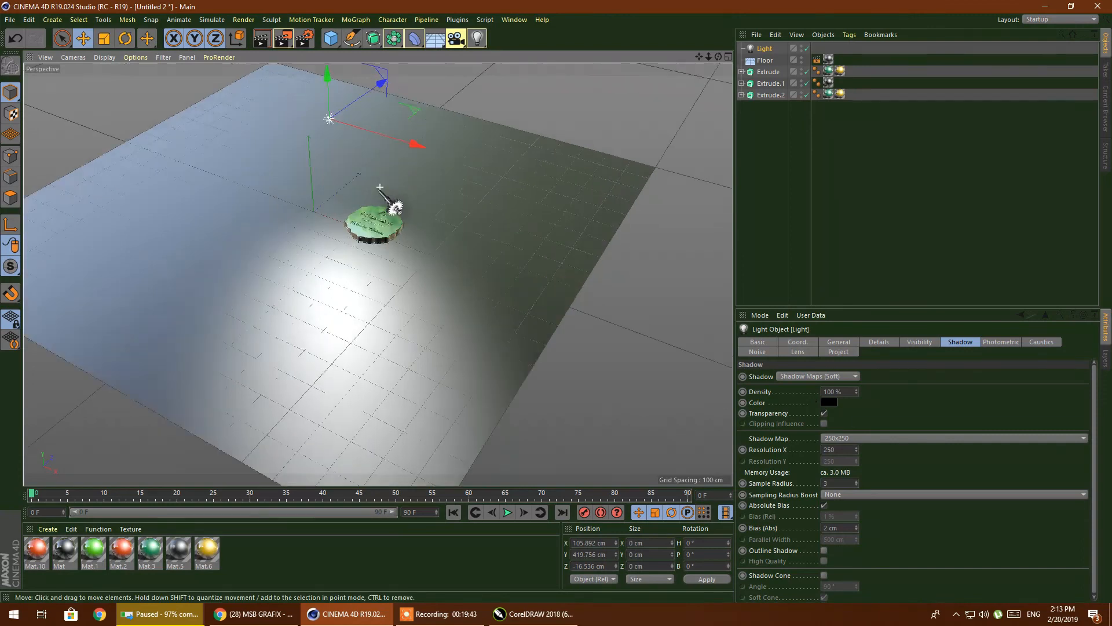
pyautogui.scroll(8, 365, 232)
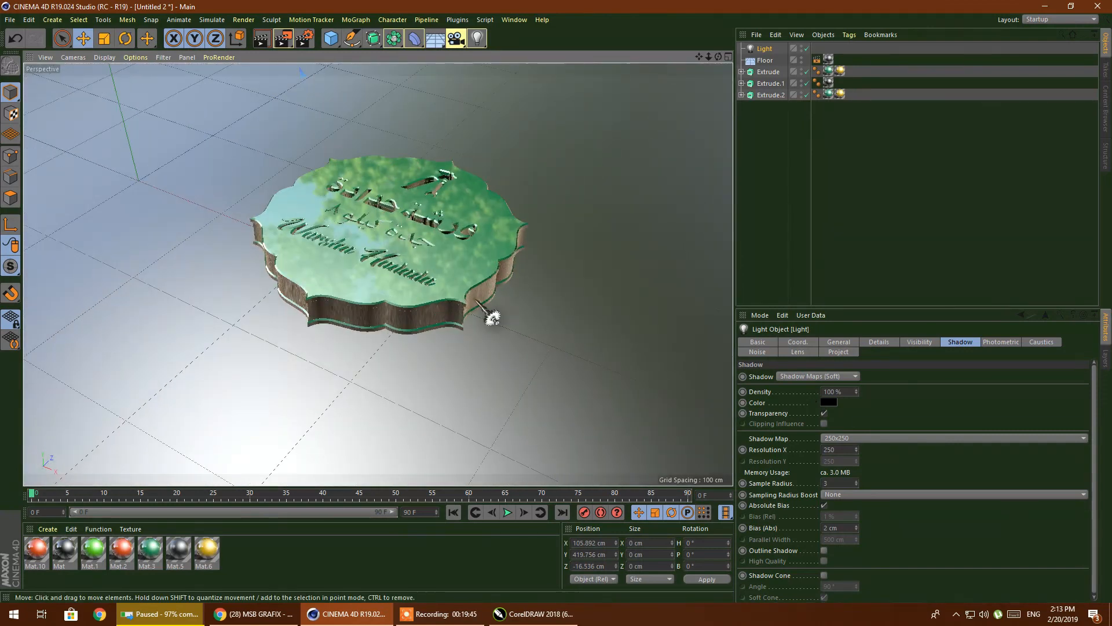
pyautogui.scroll(2, 487, 304)
pyautogui.scroll(3, 504, 321)
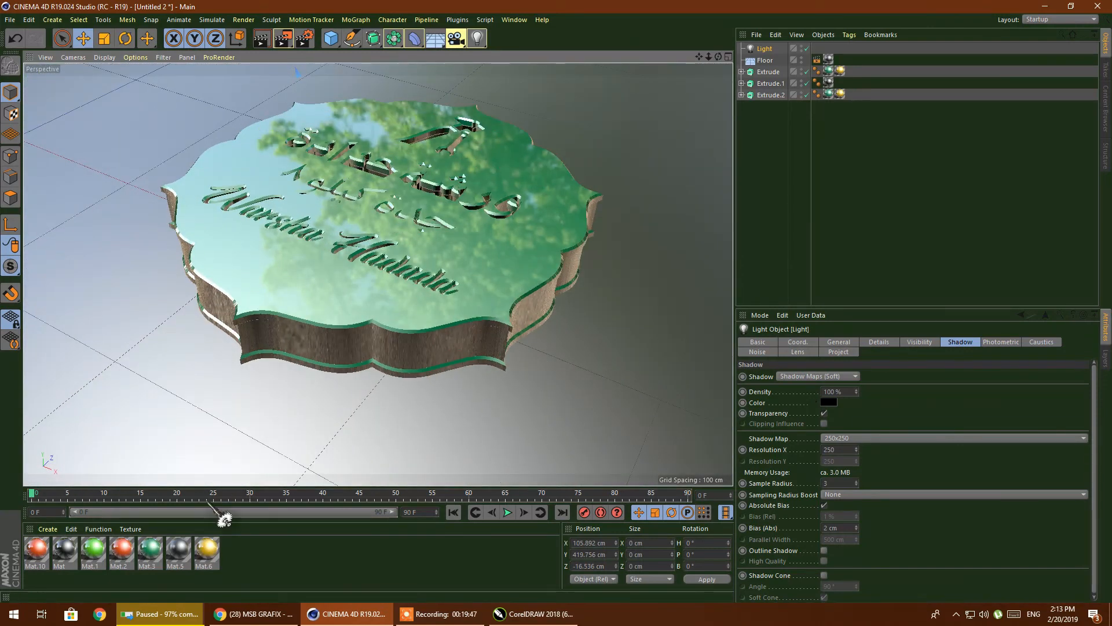
pyautogui.moveTo(122, 557); pyautogui.dragTo(834, 72)
pyautogui.moveTo(752, 81); pyautogui.dragTo(828, 96)
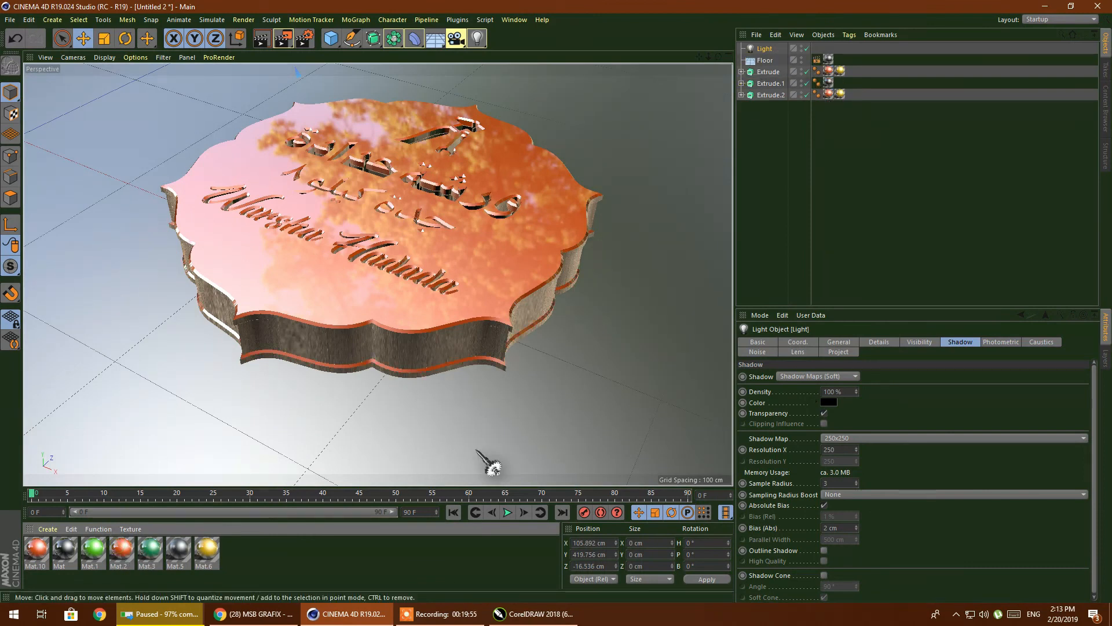
# Change Mat.2's color to gold with hue 43°, saturation 100% and value 90%, and check the logo from another angle
pyautogui.doubleClick(122, 550)
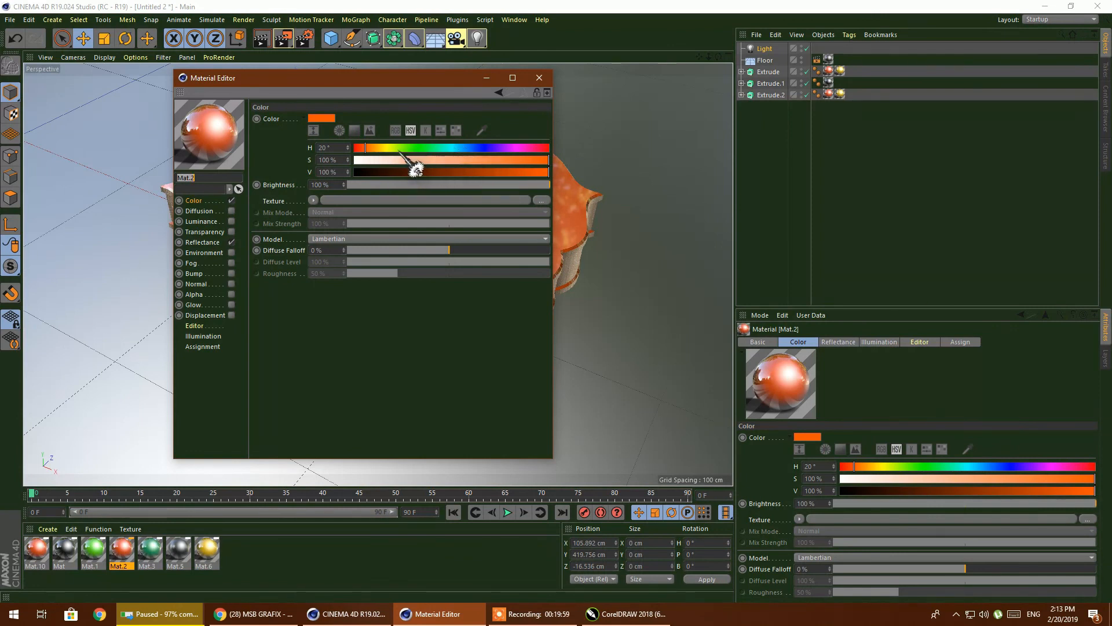
pyautogui.click(377, 148)
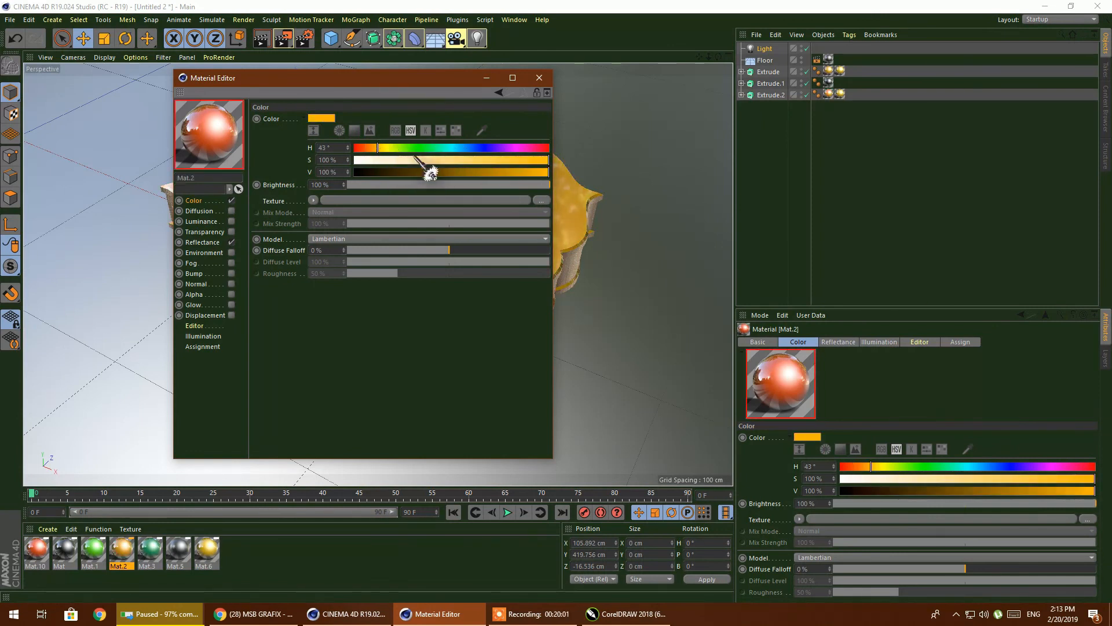
pyautogui.click(529, 172)
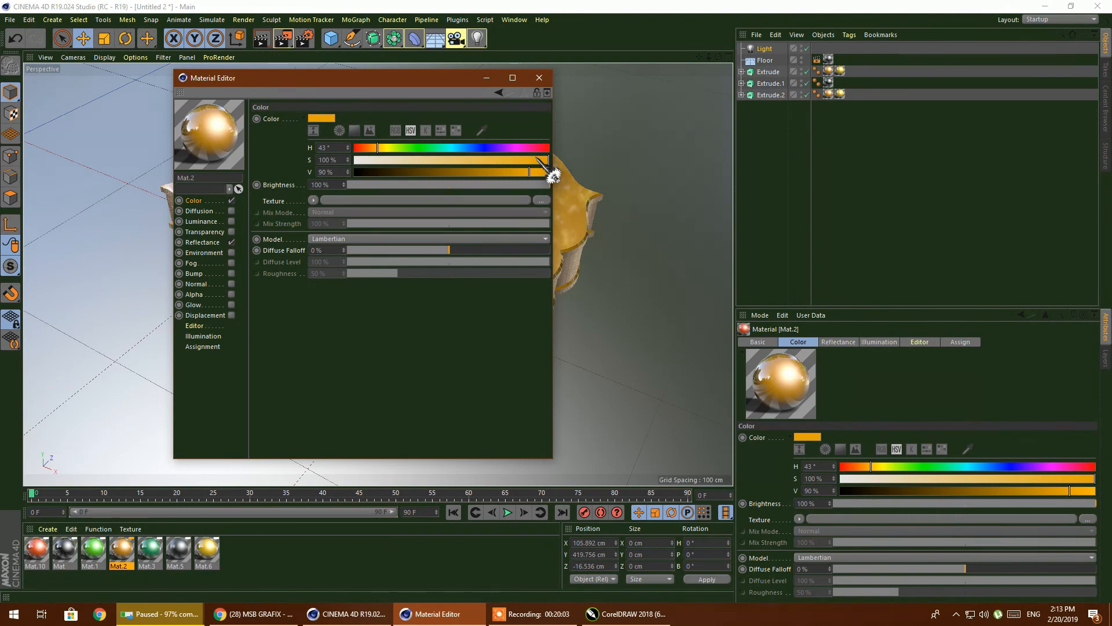
pyautogui.click(539, 77)
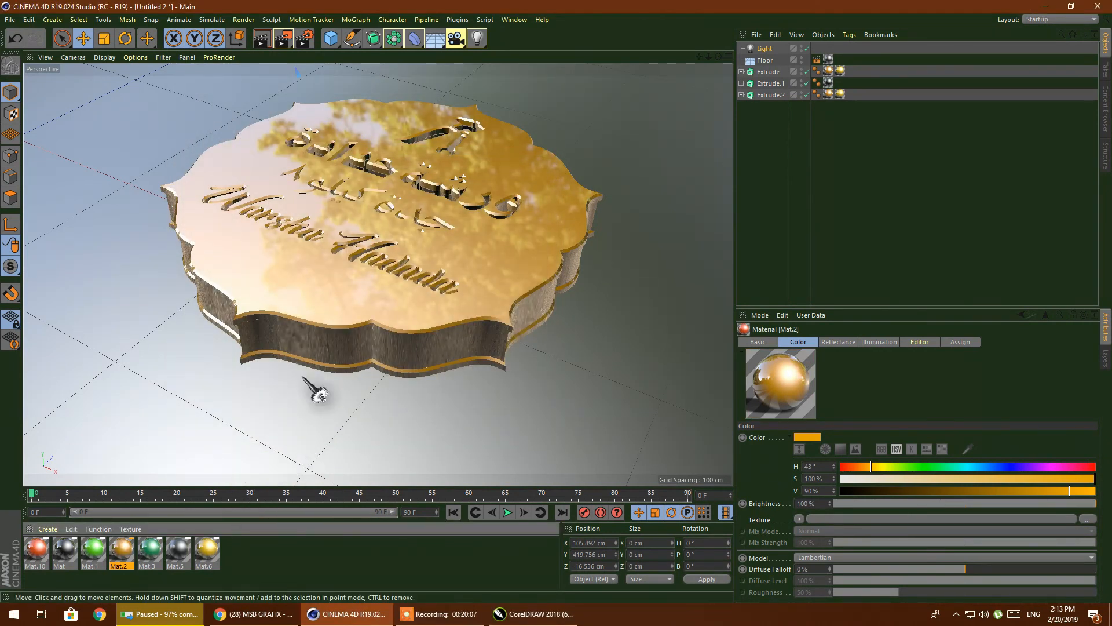
pyautogui.moveTo(719, 57); pyautogui.dragTo(686, 69)
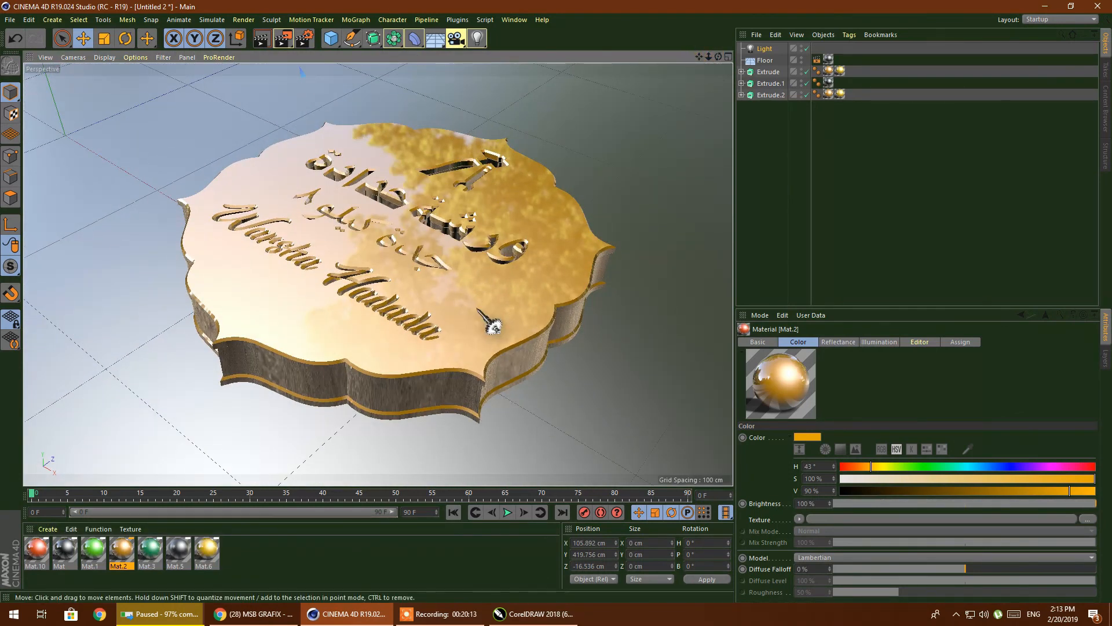